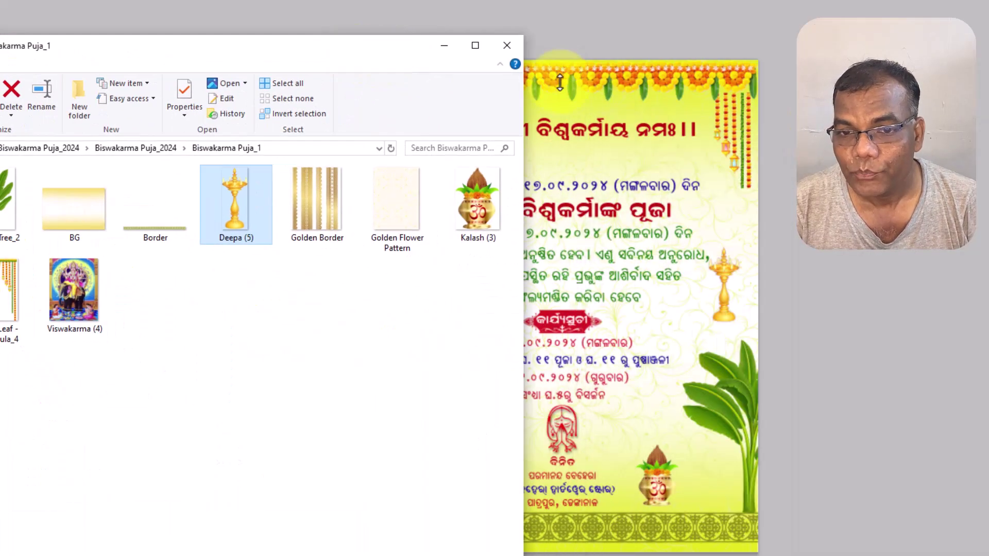
# Minimize the asset folder and move the top marigold garland back along the card's top edge
pyautogui.click(446, 48)
pyautogui.moveTo(418, 82); pyautogui.dragTo(489, 293)
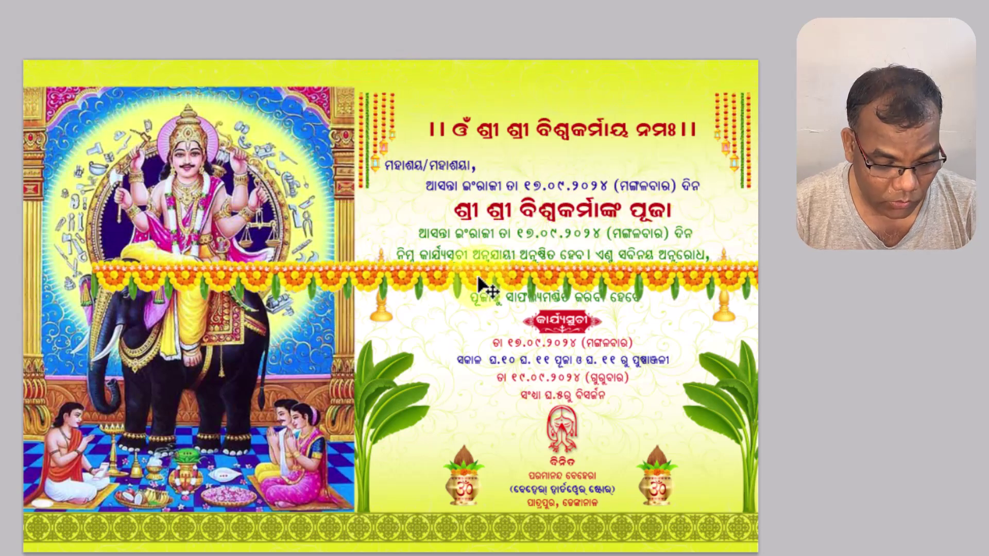
pyautogui.hotkey('ctrl', 'z')
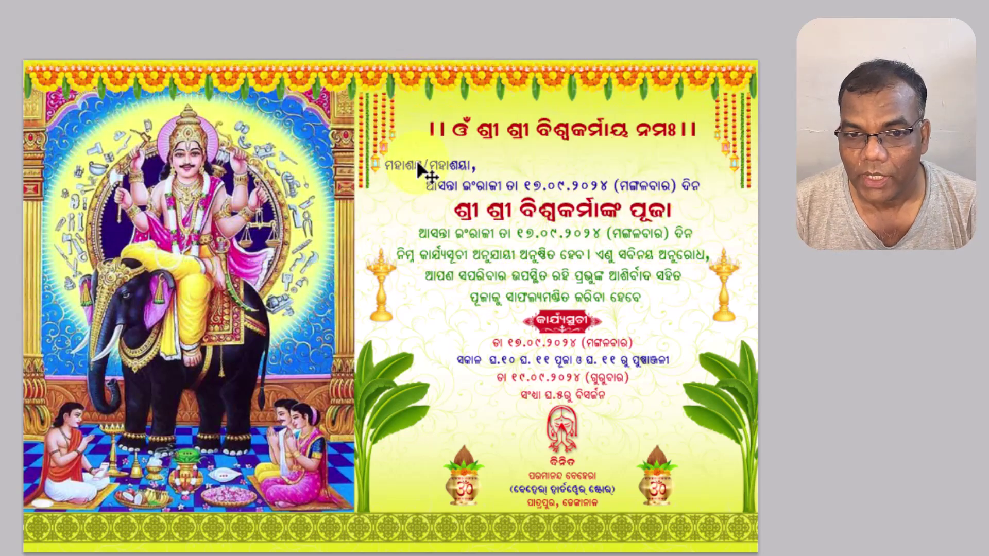
pyautogui.moveTo(367, 81); pyautogui.dragTo(432, 125)
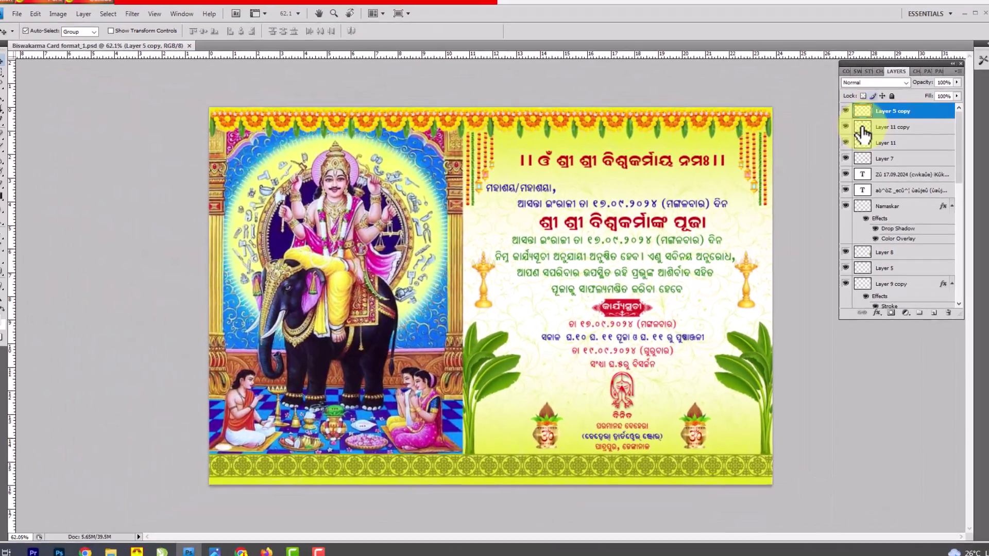
# Hide the top marigold garland, right hanging garland and deity image layers
pyautogui.click(845, 111)
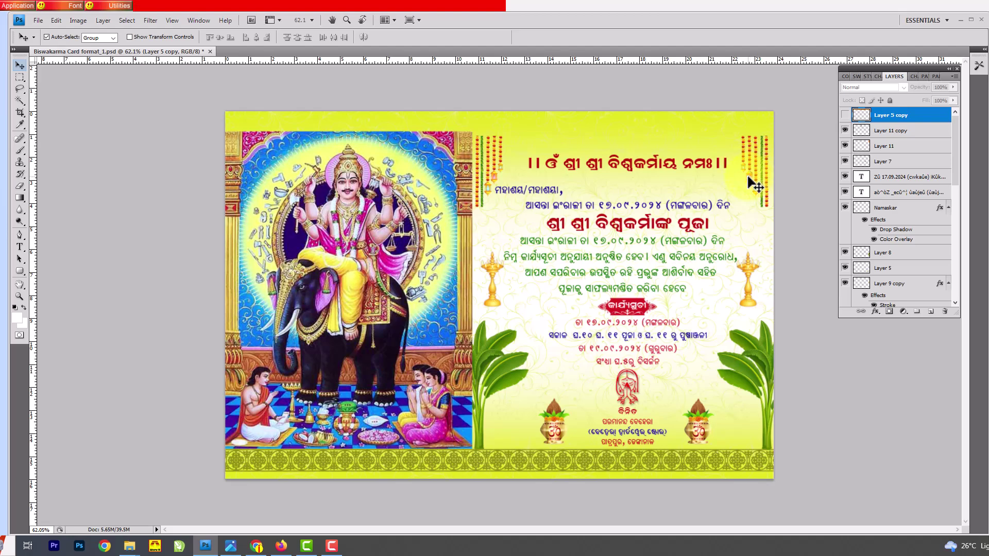
pyautogui.moveTo(748, 177); pyautogui.dragTo(741, 165)
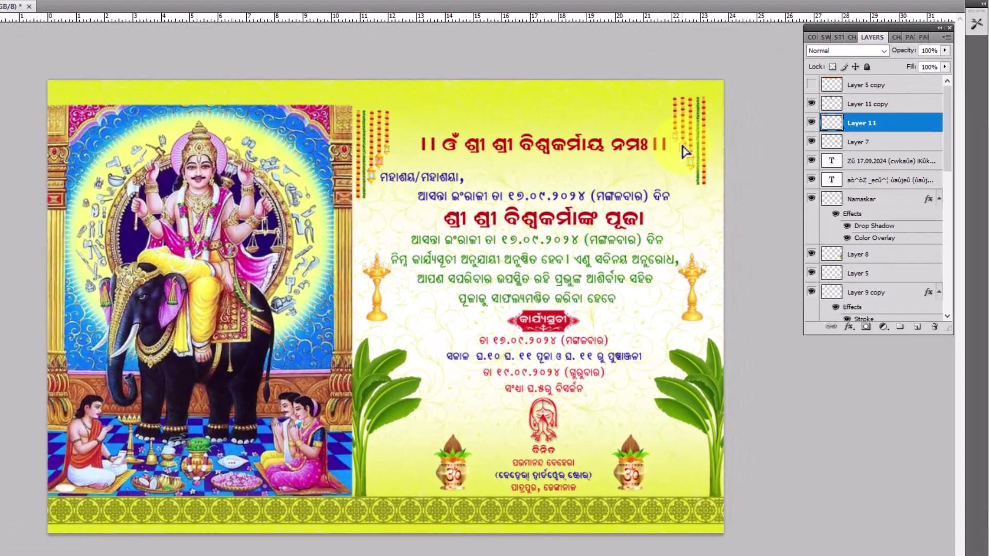
pyautogui.click(811, 123)
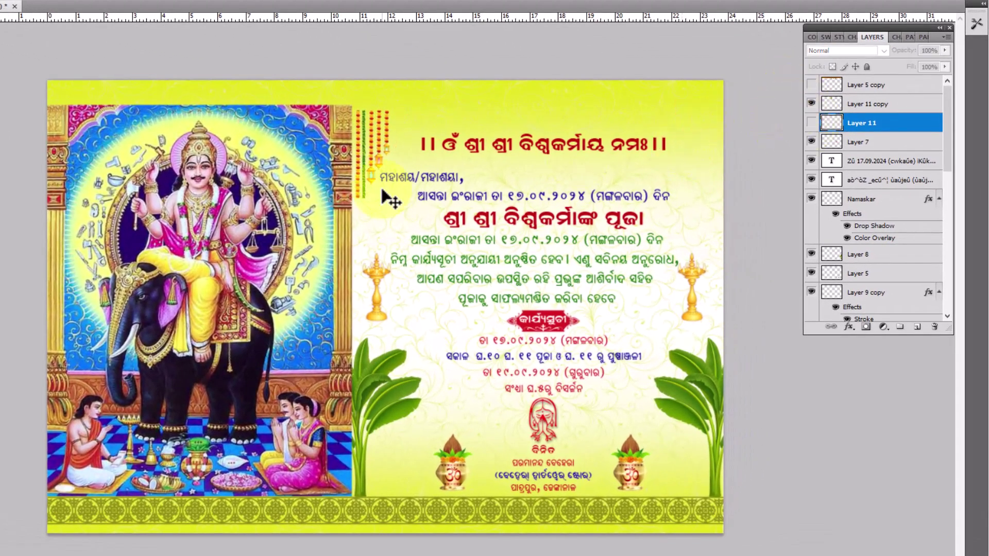
pyautogui.moveTo(351, 158)
pyautogui.mouseDown()
pyautogui.moveTo(463, 152)
pyautogui.moveTo(339, 154)
pyautogui.mouseUp()
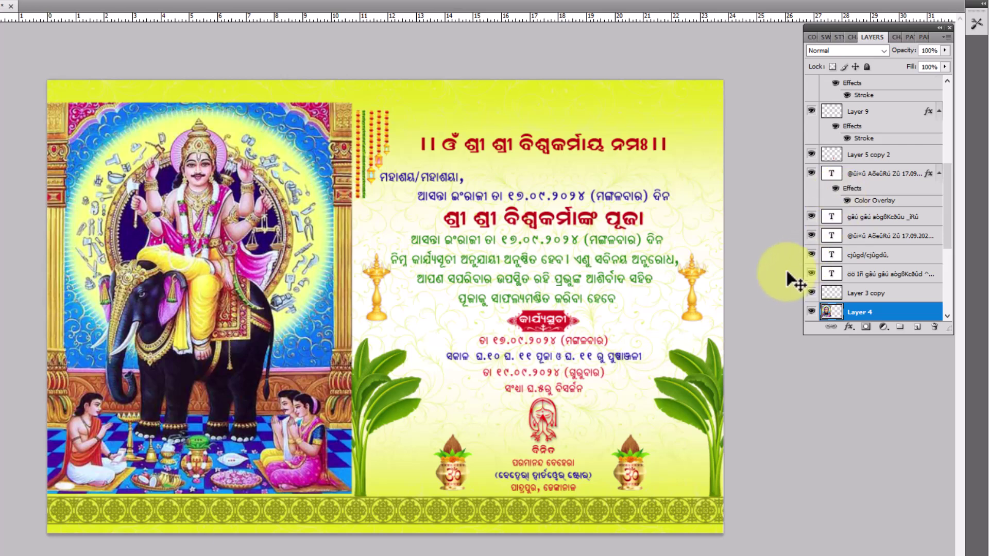
pyautogui.click(811, 85)
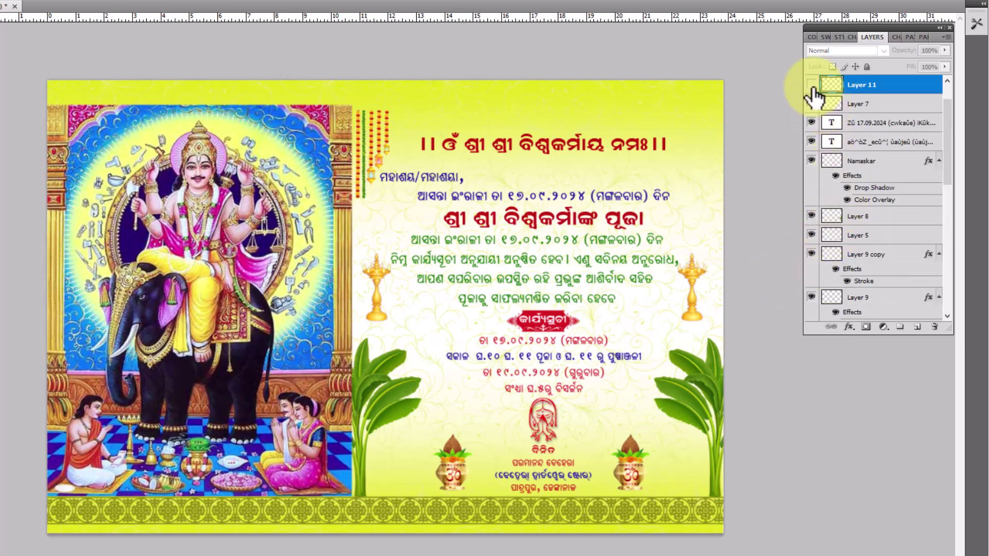
pyautogui.click(245, 207)
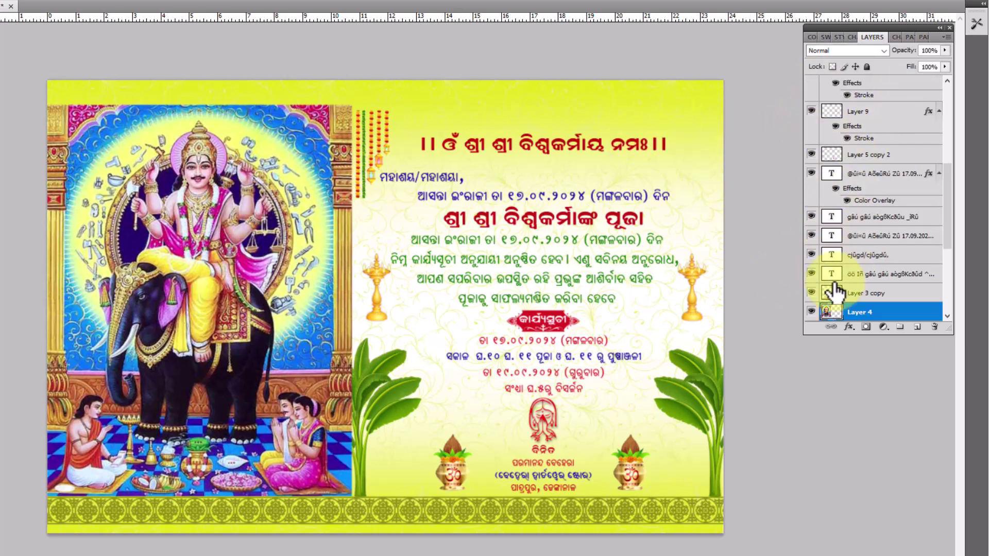
pyautogui.click(811, 312)
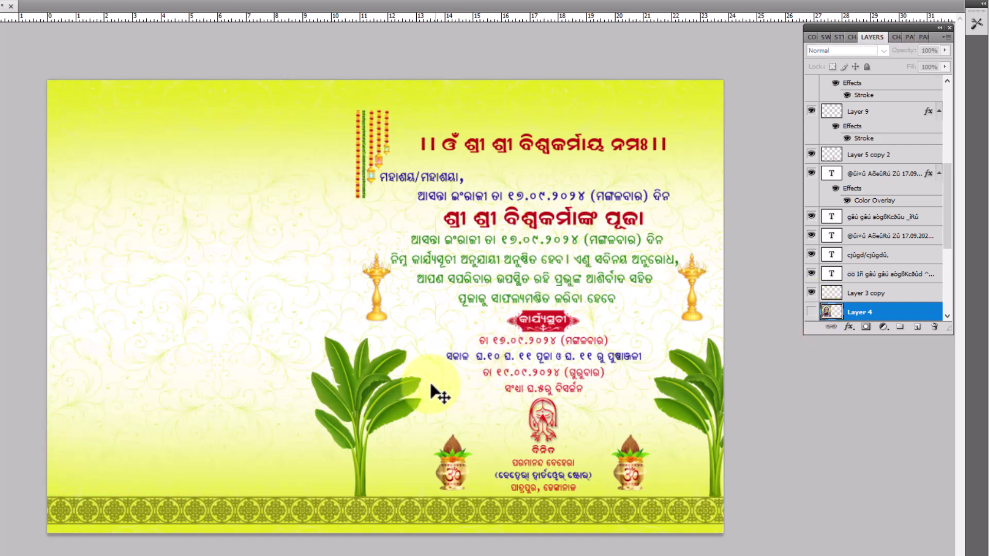
# Move the banana tree, lamp, kalash, red programme banner and Namaskar image into the left area
pyautogui.click(360, 388)
pyautogui.moveTo(360, 388); pyautogui.dragTo(291, 313)
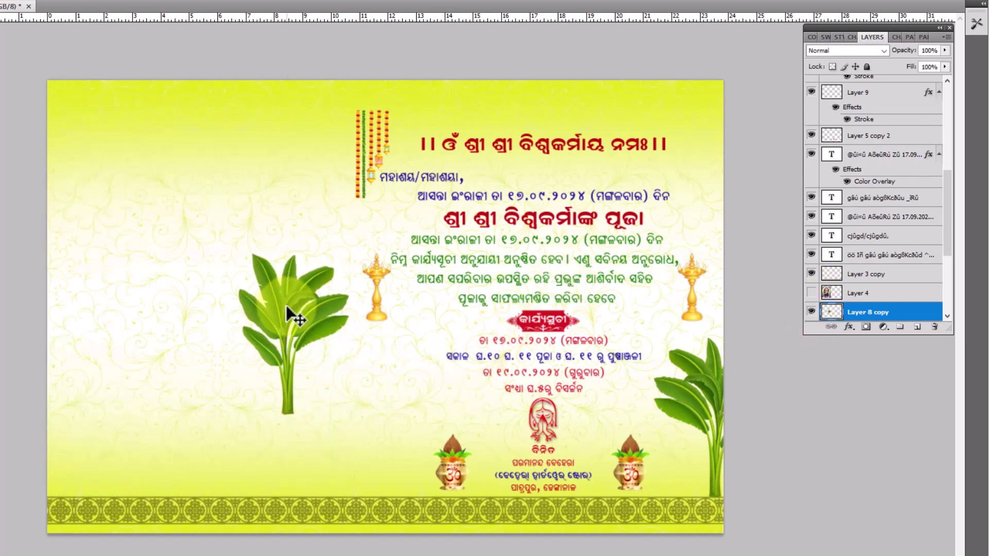
pyautogui.moveTo(376, 279); pyautogui.dragTo(183, 231)
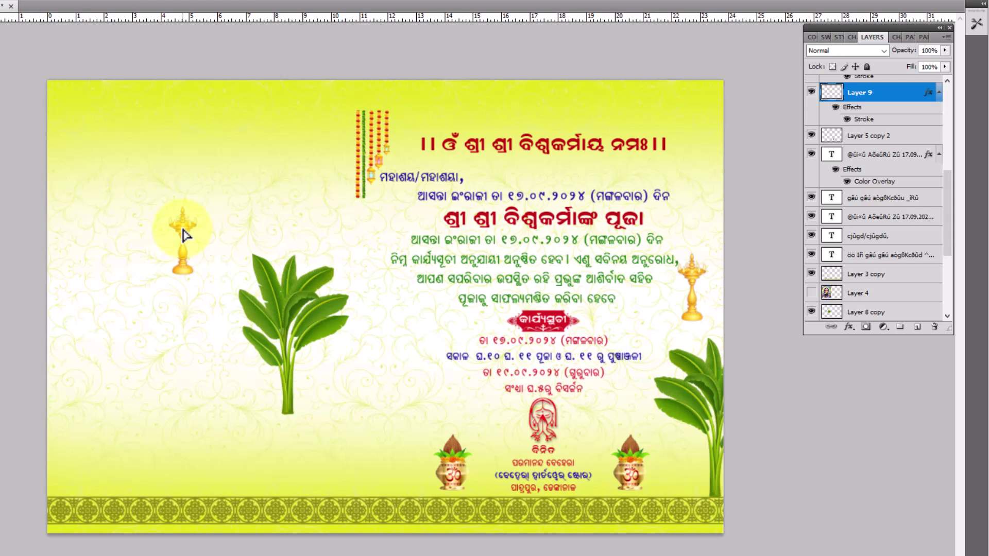
pyautogui.moveTo(443, 466); pyautogui.dragTo(224, 419)
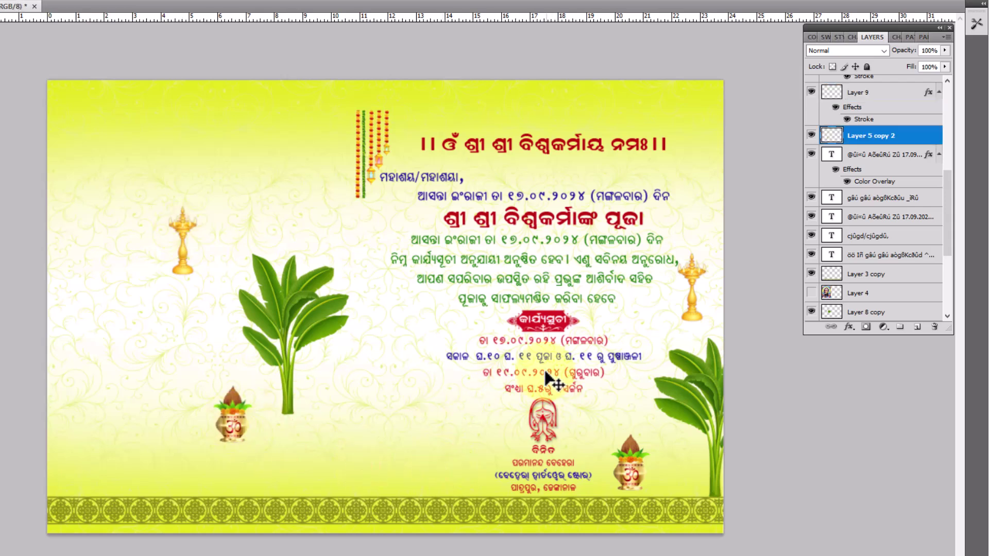
pyautogui.moveTo(556, 329); pyautogui.dragTo(295, 215)
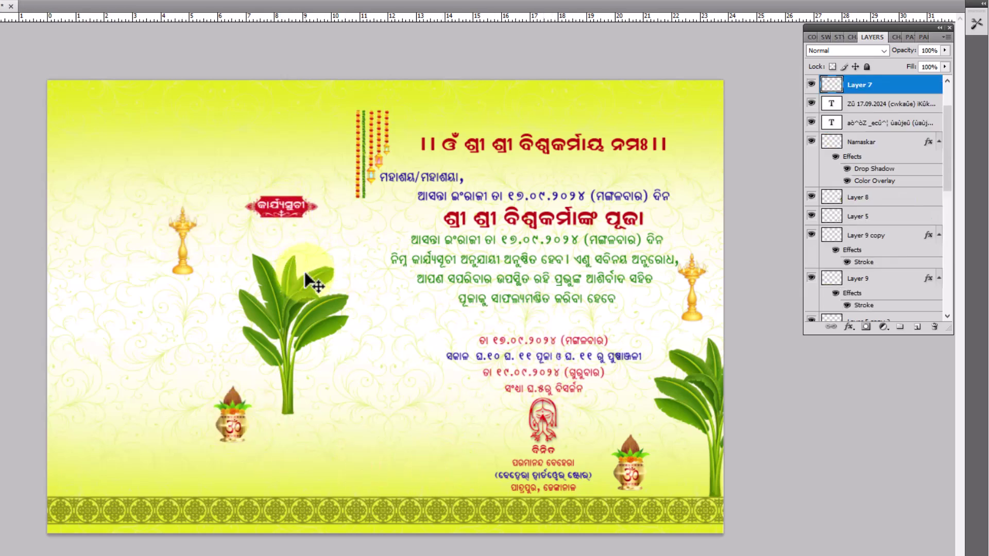
pyautogui.moveTo(544, 425); pyautogui.dragTo(383, 324)
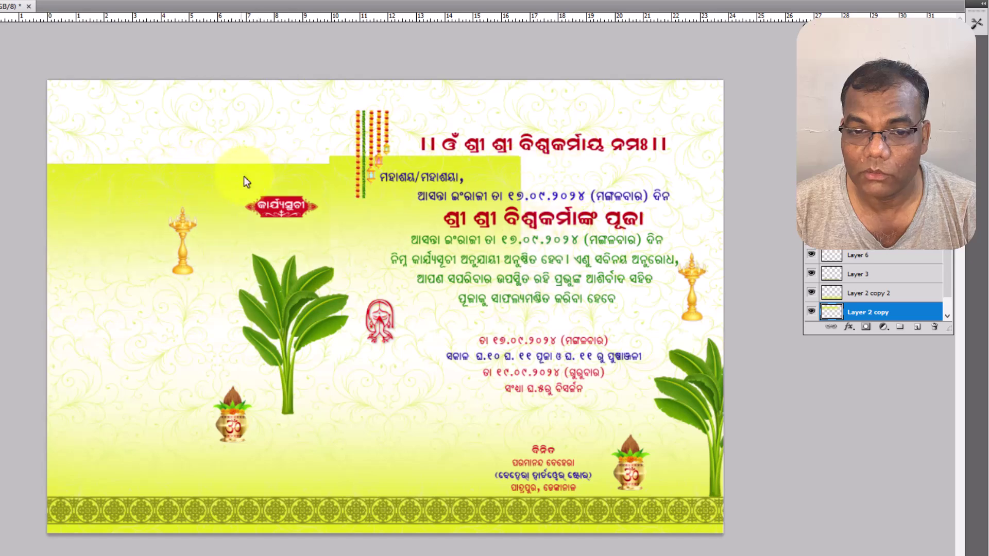
# Hide the yellow gradient background and shift the floral background pattern down-left
pyautogui.click(247, 136)
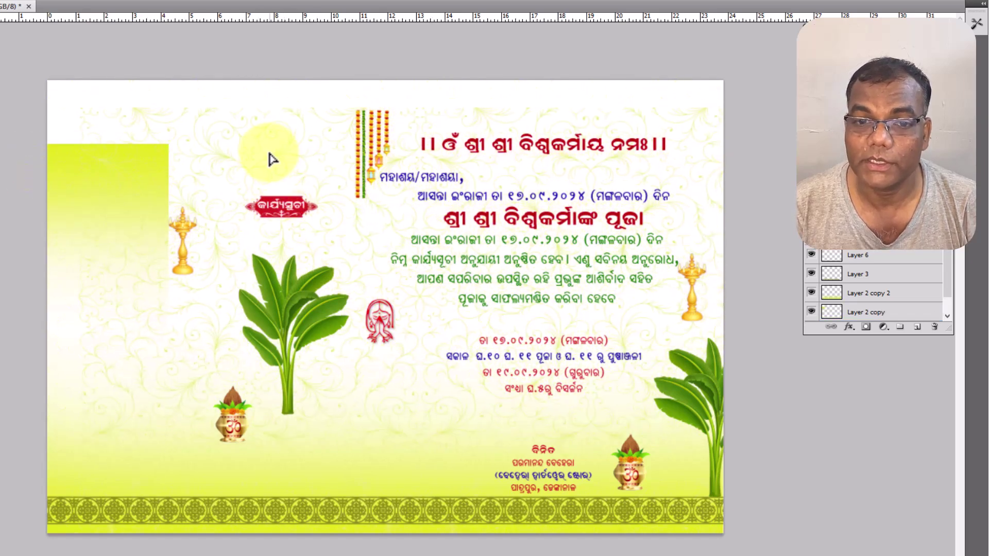
pyautogui.moveTo(269, 156); pyautogui.dragTo(260, 195)
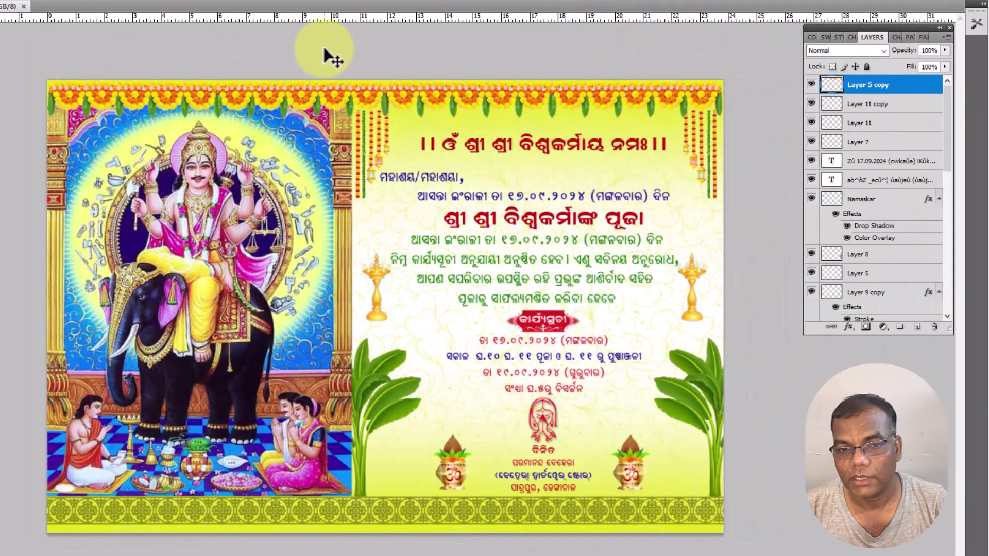
pyautogui.click(325, 48)
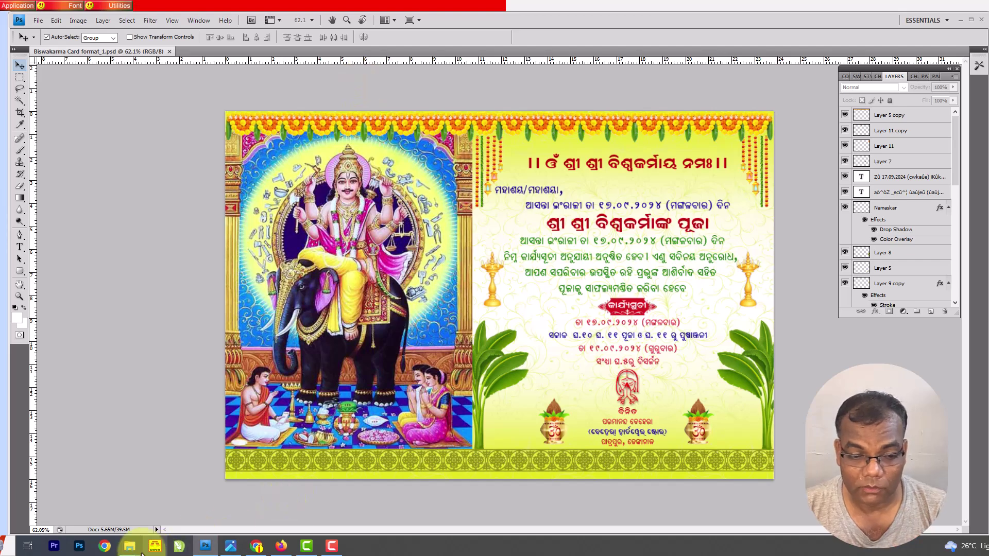
pyautogui.moveTo(129, 546)
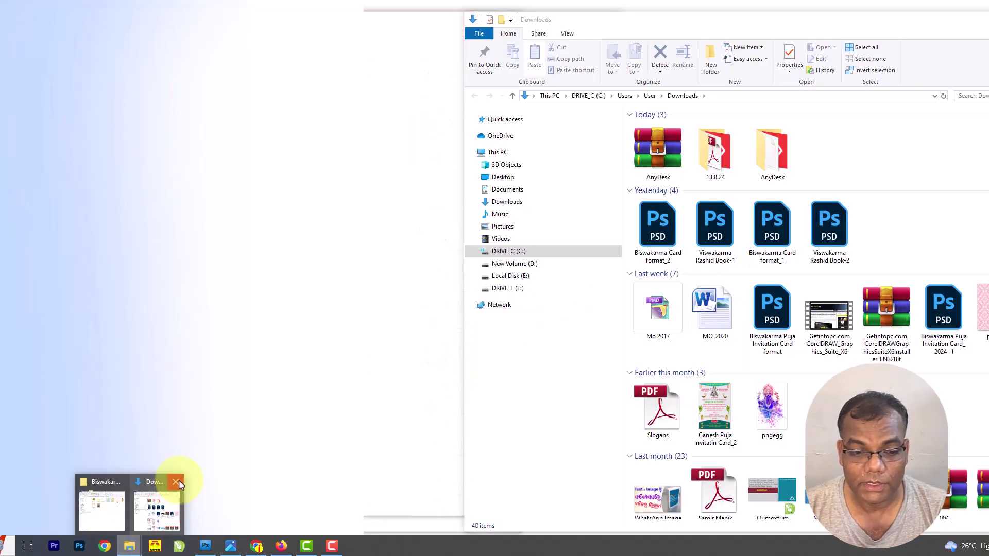
# Close the Downloads window, move the asset folder aside, and close Biswakarma Card format_1
pyautogui.click(177, 483)
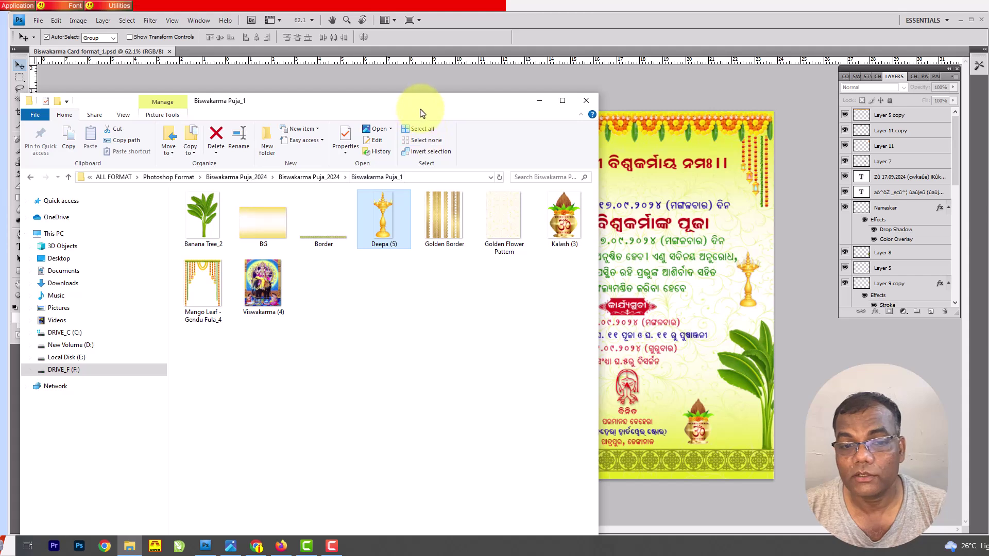
pyautogui.moveTo(421, 113); pyautogui.dragTo(506, 112)
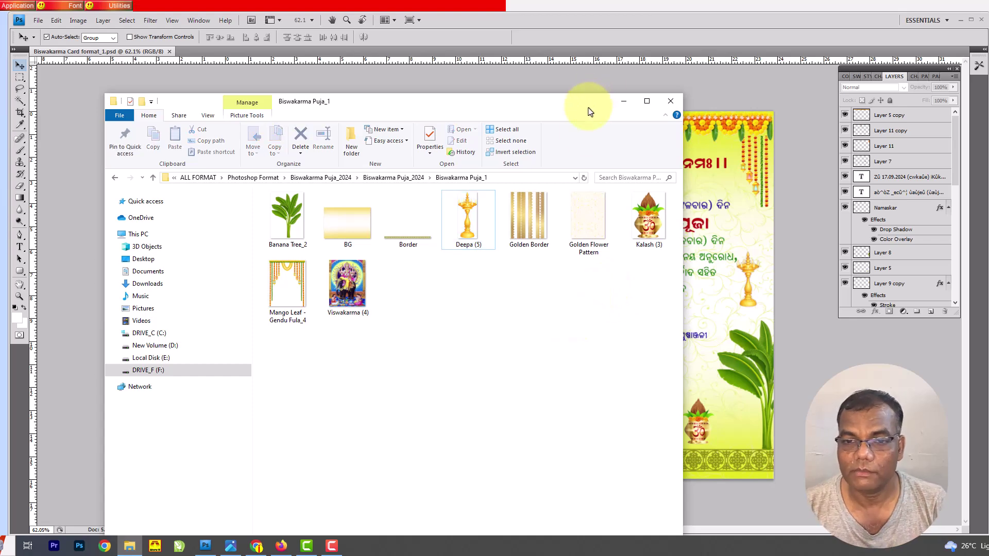
pyautogui.moveTo(586, 104); pyautogui.dragTo(563, 100)
pyautogui.click(524, 78)
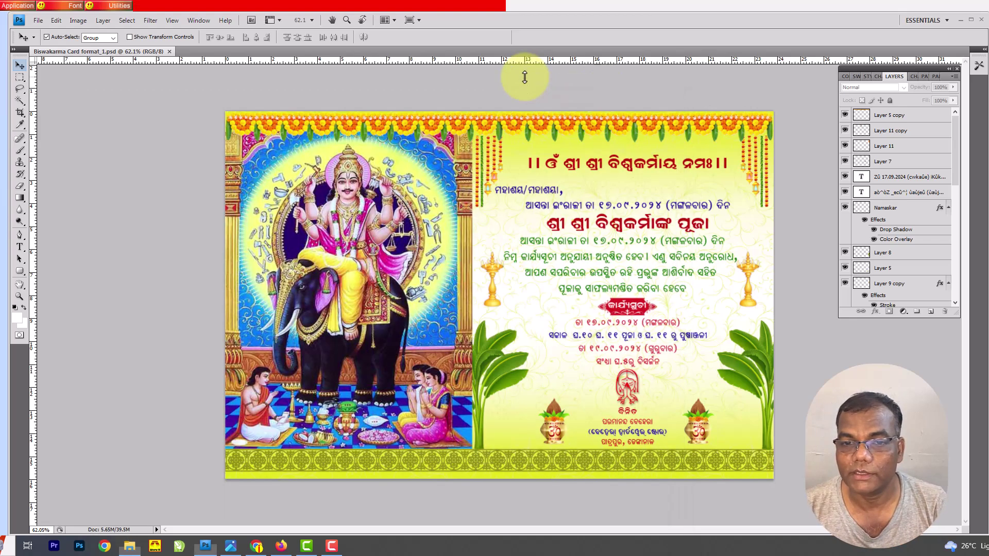
pyautogui.click(169, 52)
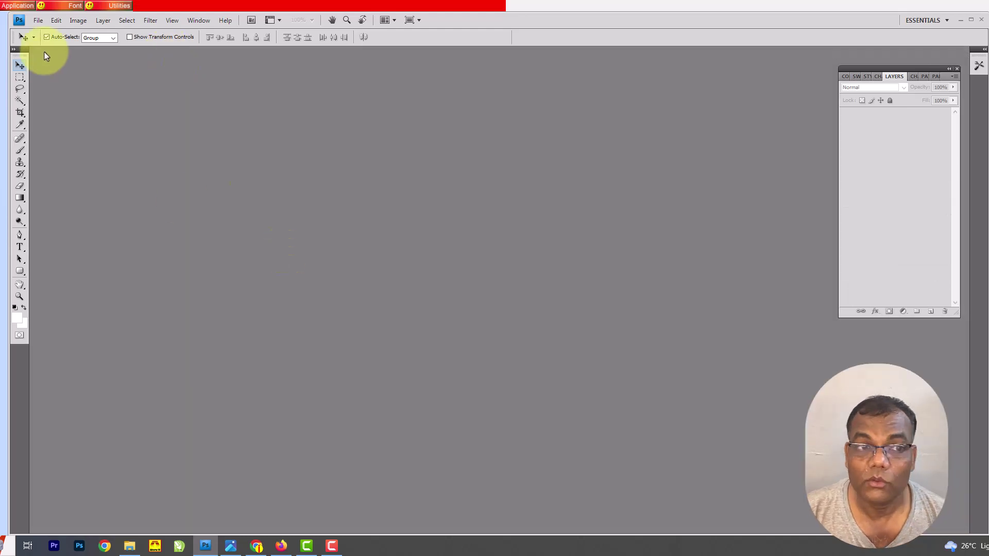
# Create a new blank 6 × 4 inch document at 300 pixels/inch
pyautogui.click(39, 21)
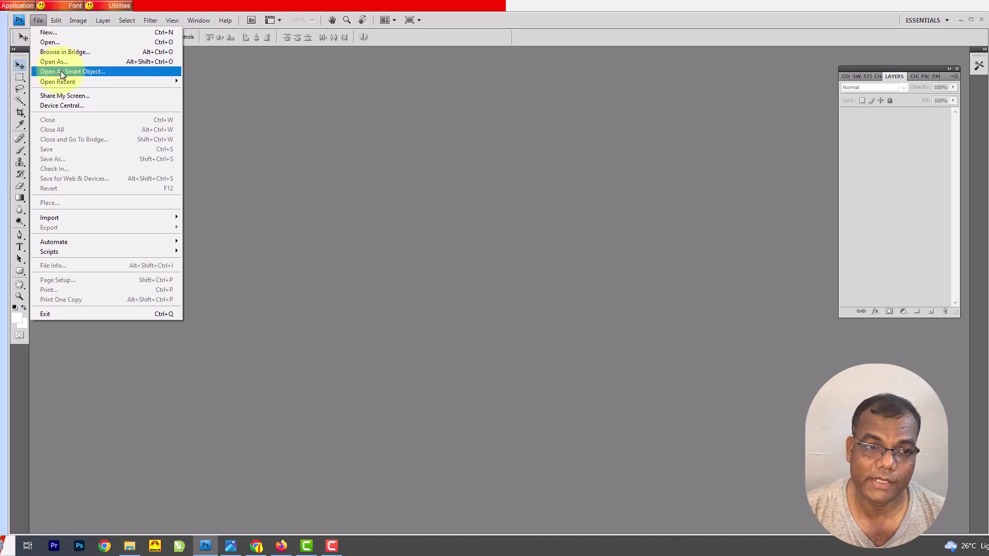
pyautogui.click(47, 33)
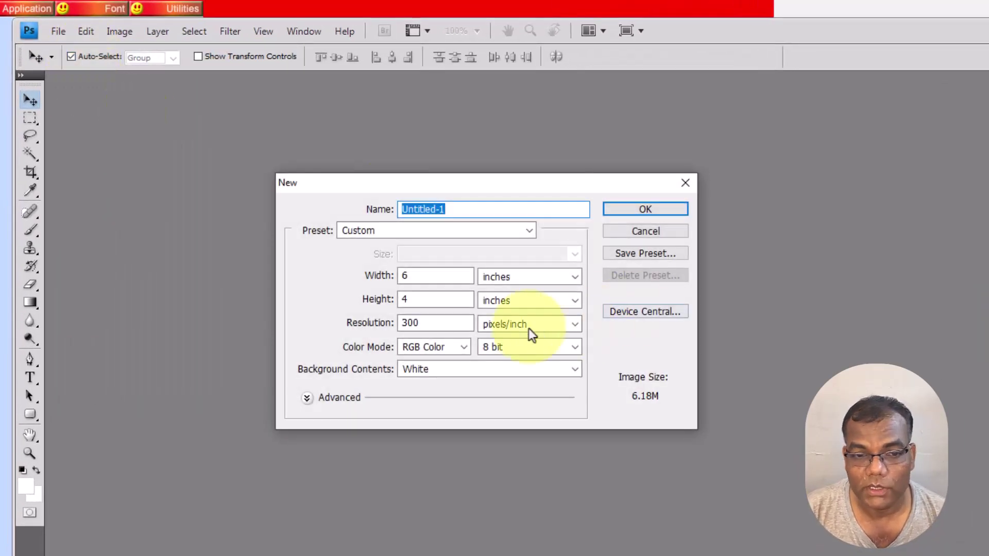
pyautogui.click(424, 304)
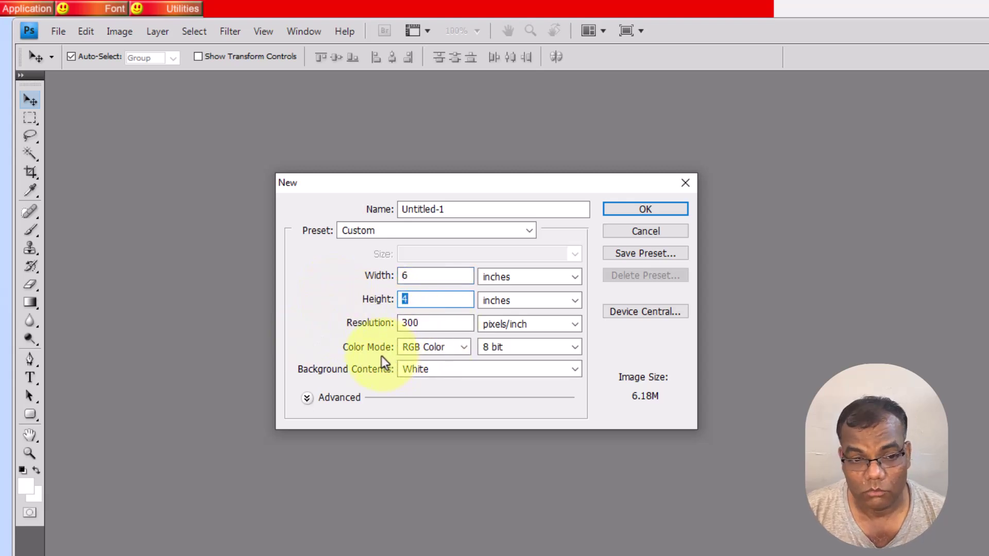
pyautogui.click(645, 209)
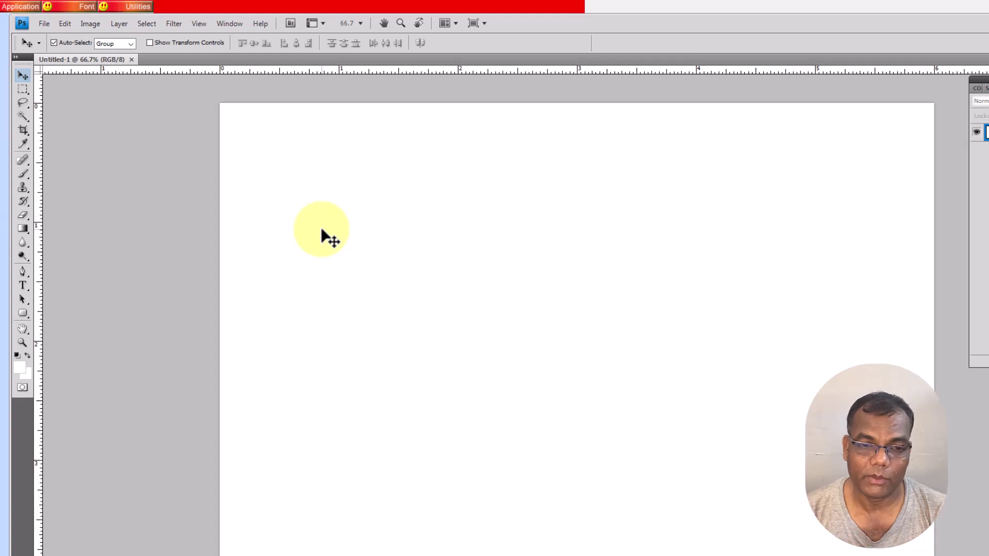
# Open BG.jpg from the asset folder, copy its yellow gradient onto Untitled-1, and close BG
pyautogui.hotkey('alt', 'Tab')
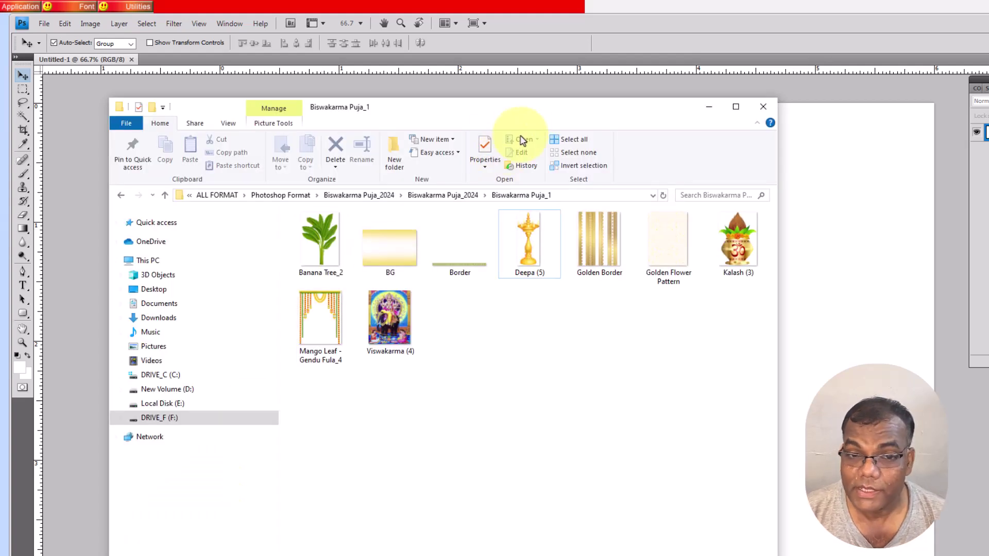
pyautogui.moveTo(416, 142); pyautogui.dragTo(255, 120)
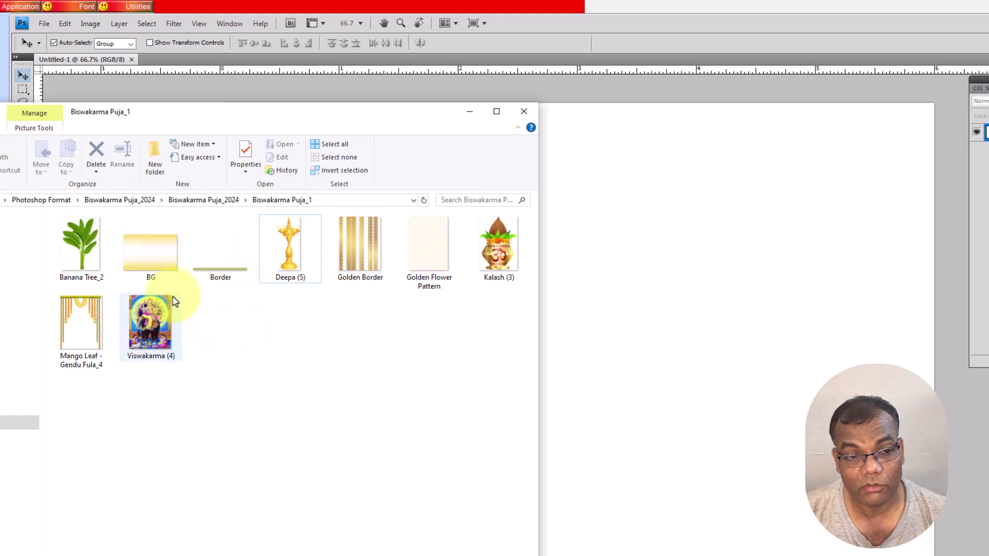
pyautogui.moveTo(166, 264); pyautogui.dragTo(664, 262)
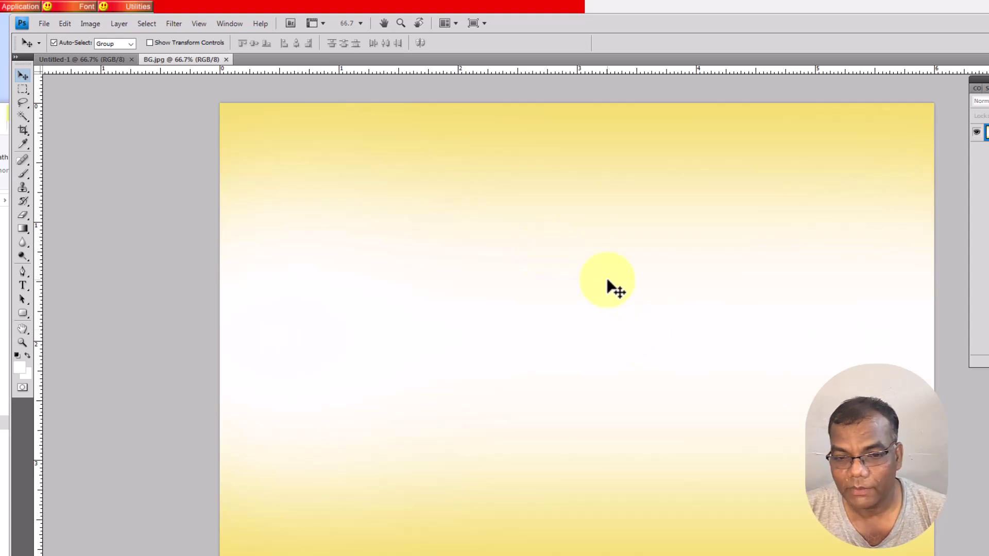
pyautogui.click(88, 61)
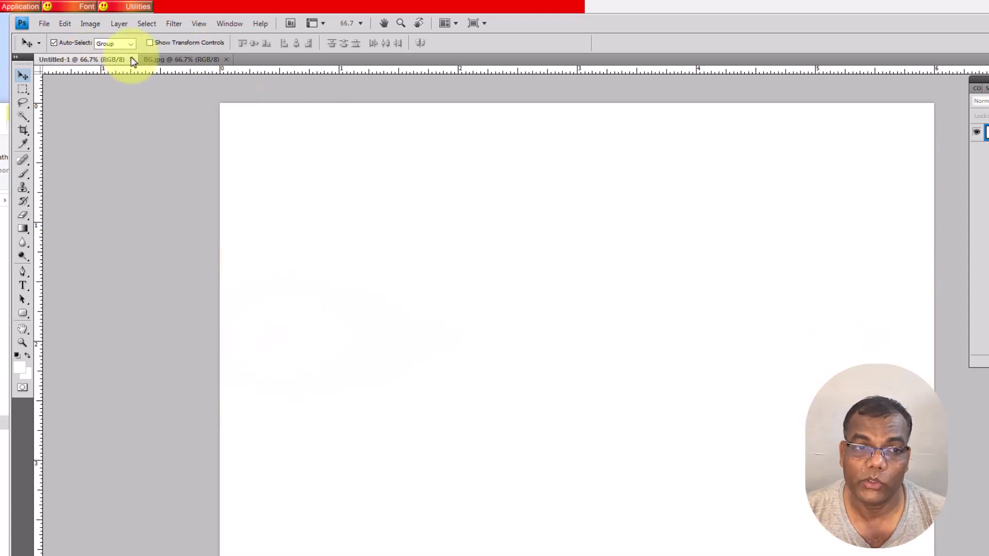
pyautogui.click(180, 63)
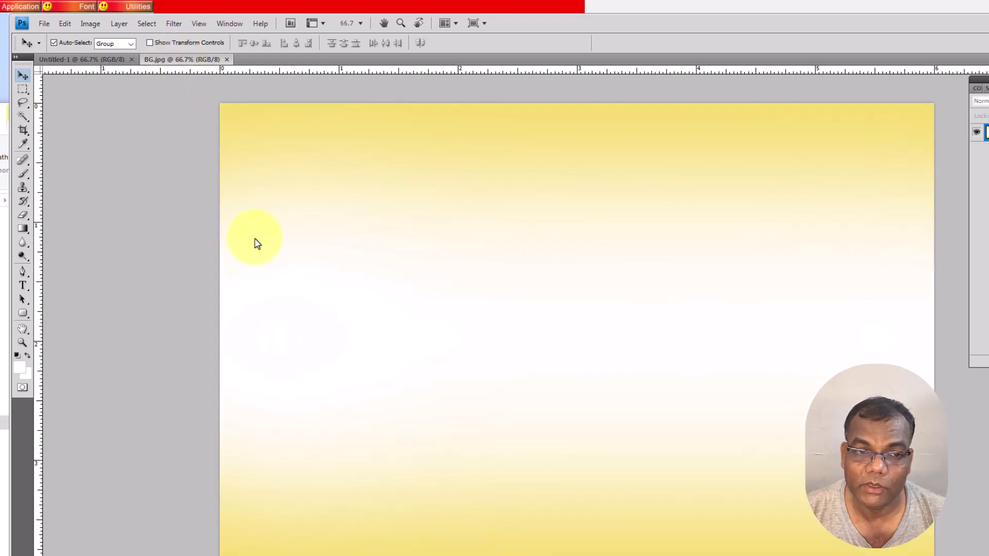
pyautogui.moveTo(180, 59); pyautogui.dragTo(512, 427)
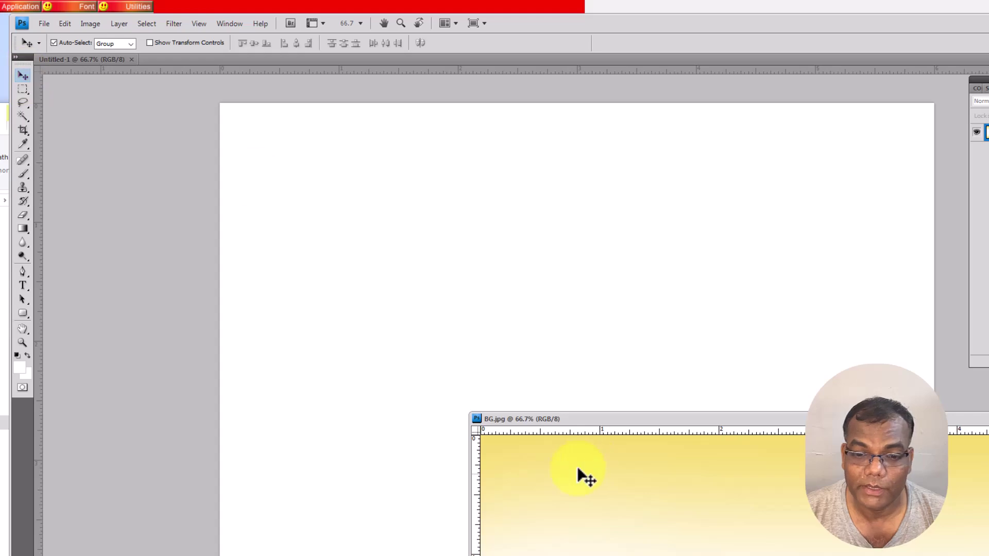
pyautogui.moveTo(577, 469); pyautogui.dragTo(505, 316)
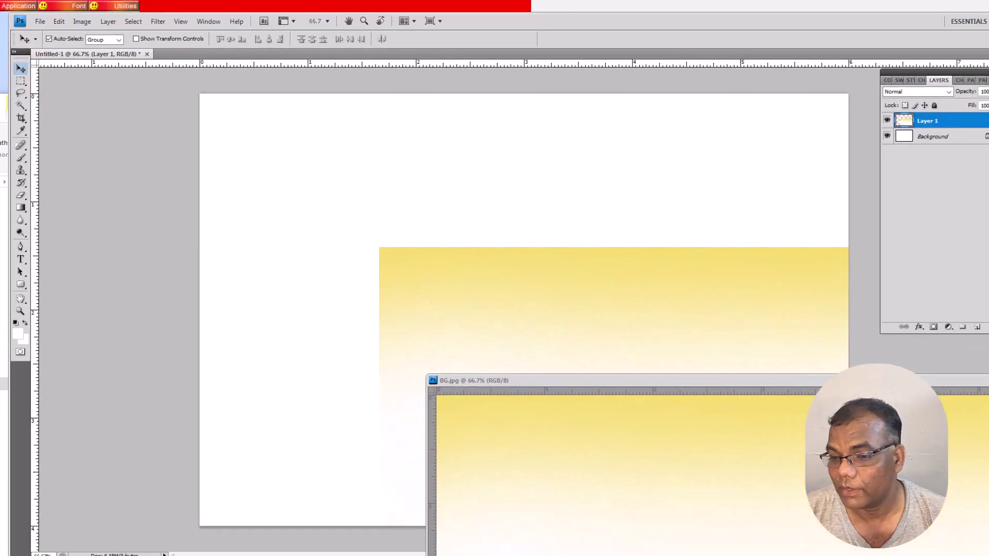
pyautogui.moveTo(949, 364); pyautogui.dragTo(691, 293)
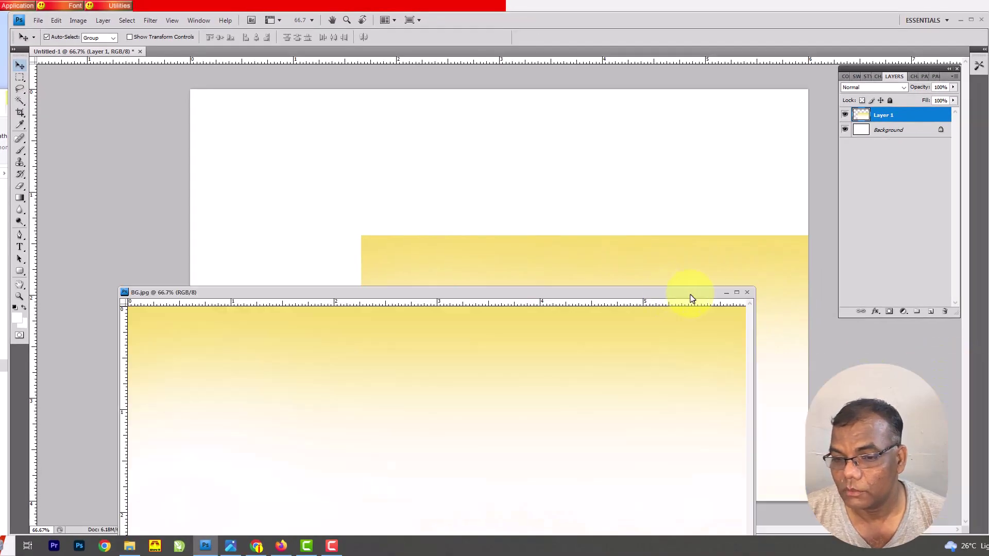
pyautogui.click(747, 293)
# Position the gradient Layer 1 so it fills the whole card
pyautogui.moveTo(509, 268); pyautogui.dragTo(338, 122)
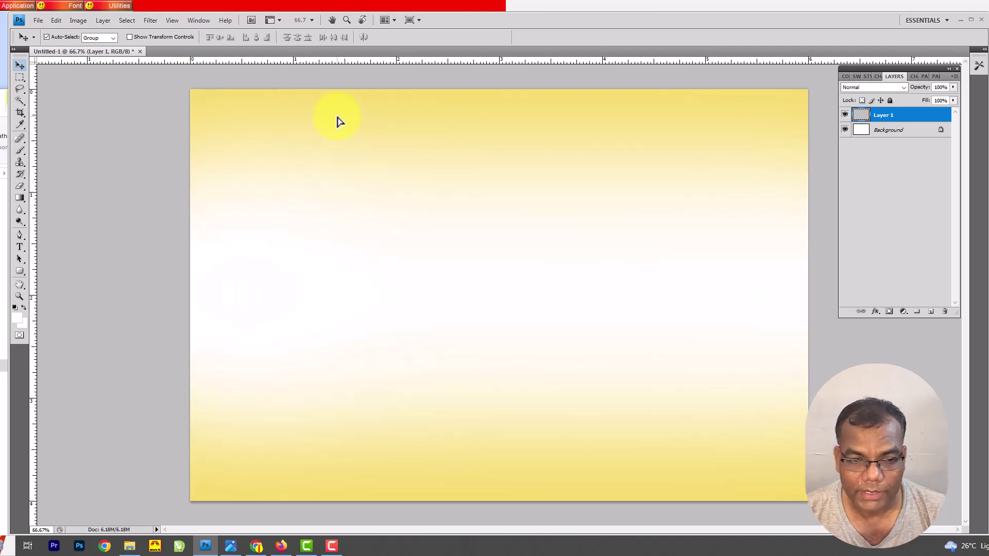
pyautogui.hotkey('ctrl', 't')
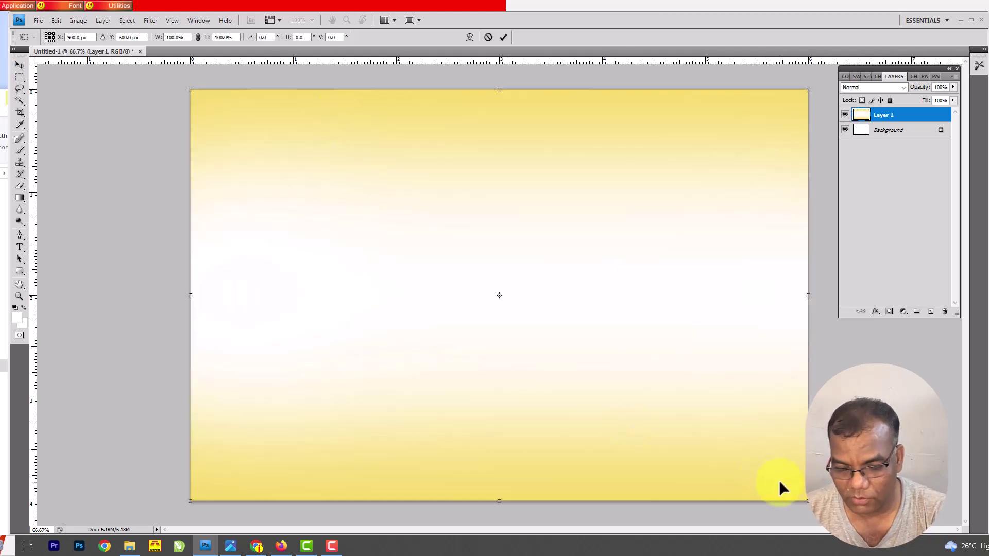
pyautogui.press('Return')
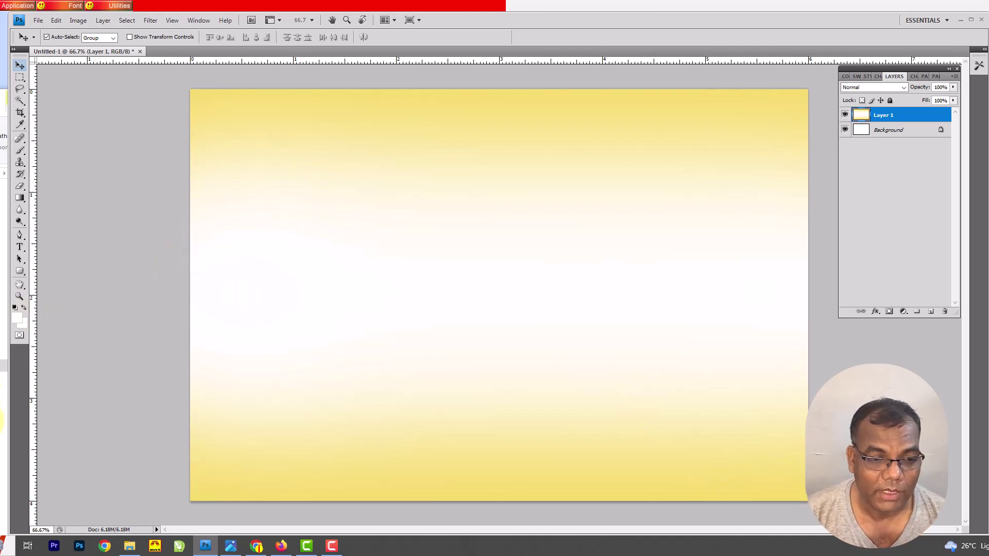
pyautogui.click(4, 332)
pyautogui.click(245, 360)
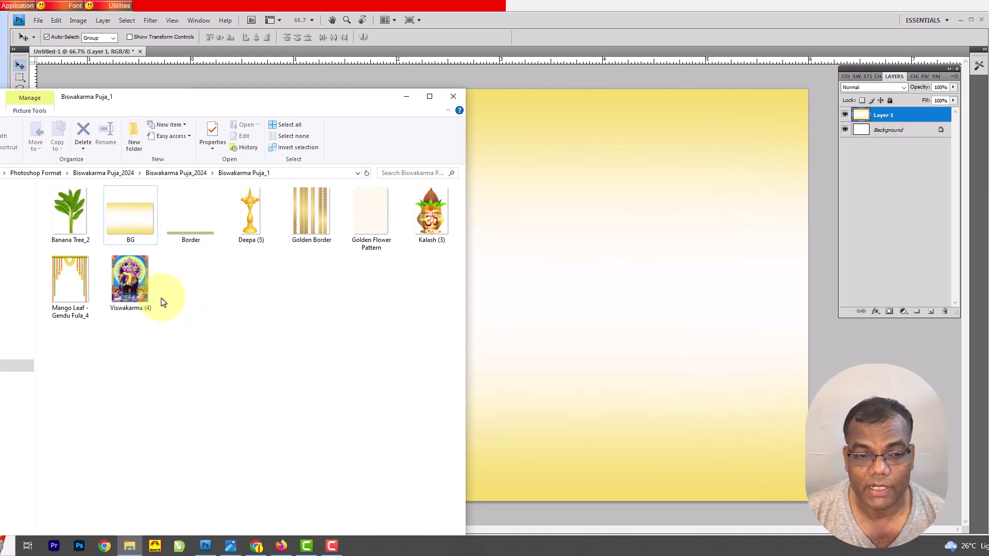
pyautogui.click(129, 279)
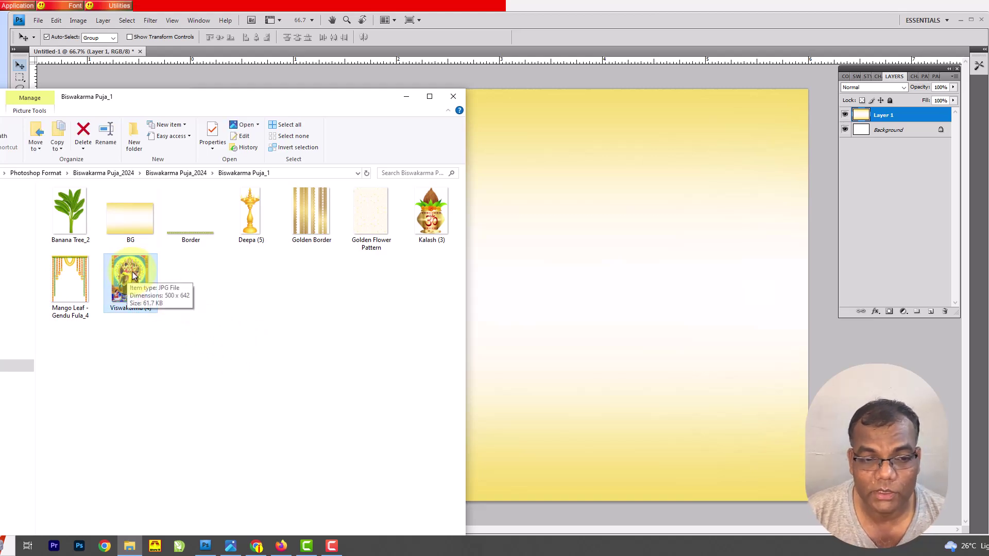
# Place the Viswakarma (4) deity image at the card's left edge as Layer 2
pyautogui.moveTo(170, 296); pyautogui.dragTo(628, 222)
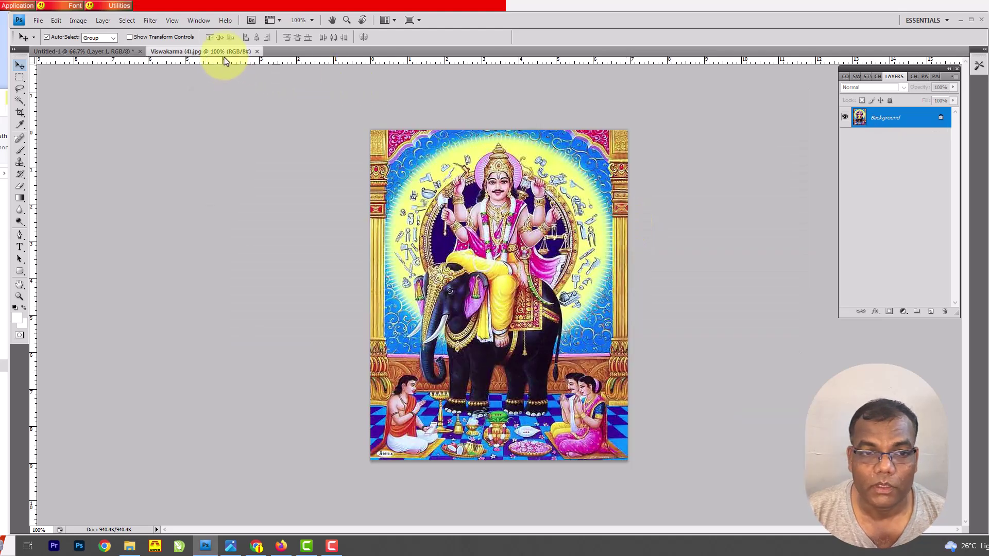
pyautogui.moveTo(221, 51)
pyautogui.mouseDown()
pyautogui.moveTo(129, 309)
pyautogui.moveTo(186, 356)
pyautogui.mouseUp()
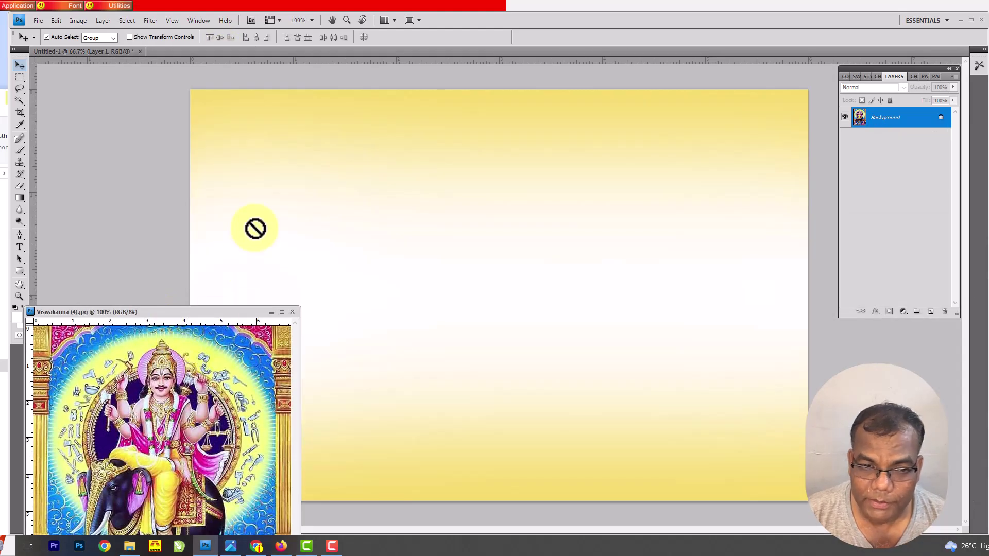
pyautogui.moveTo(255, 228); pyautogui.dragTo(257, 232)
pyautogui.click(292, 312)
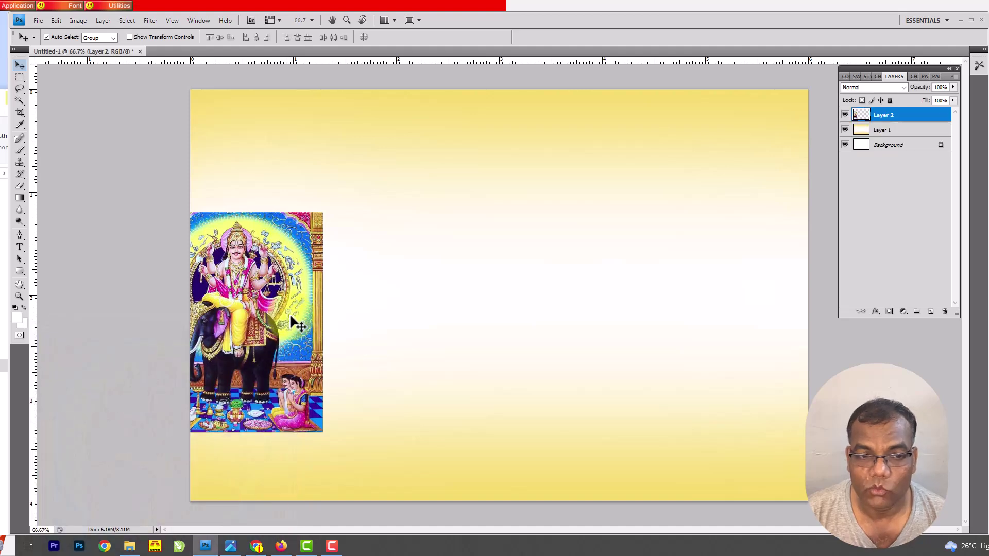
pyautogui.click(7, 206)
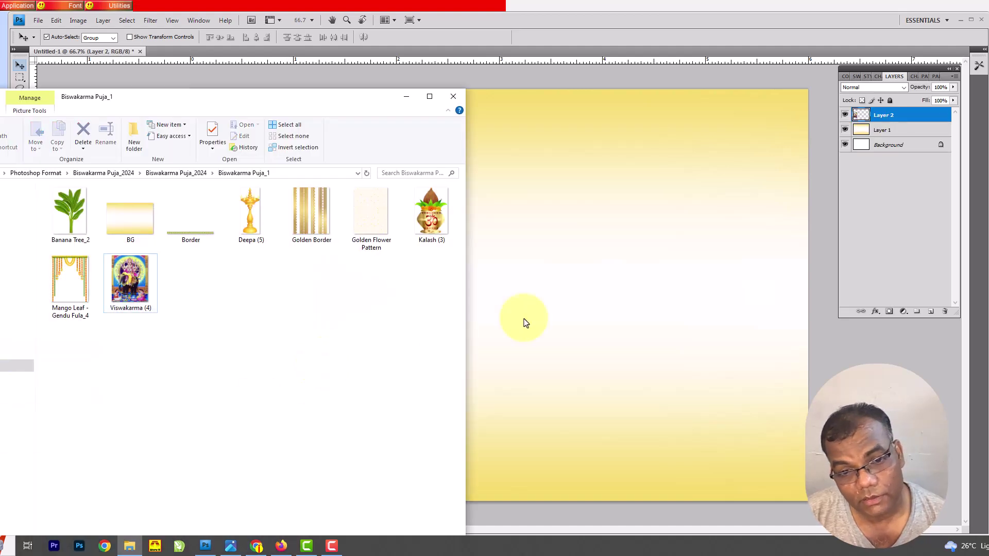
# Place the Kalash (3) pot near the card's top centre as Layer 3
pyautogui.moveTo(431, 210); pyautogui.dragTo(628, 278)
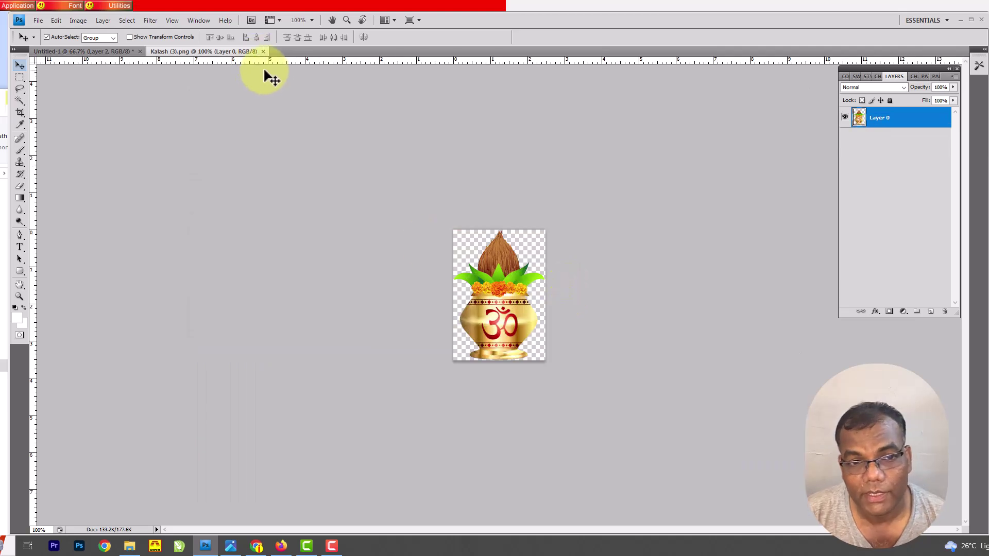
pyautogui.moveTo(245, 53); pyautogui.dragTo(268, 307)
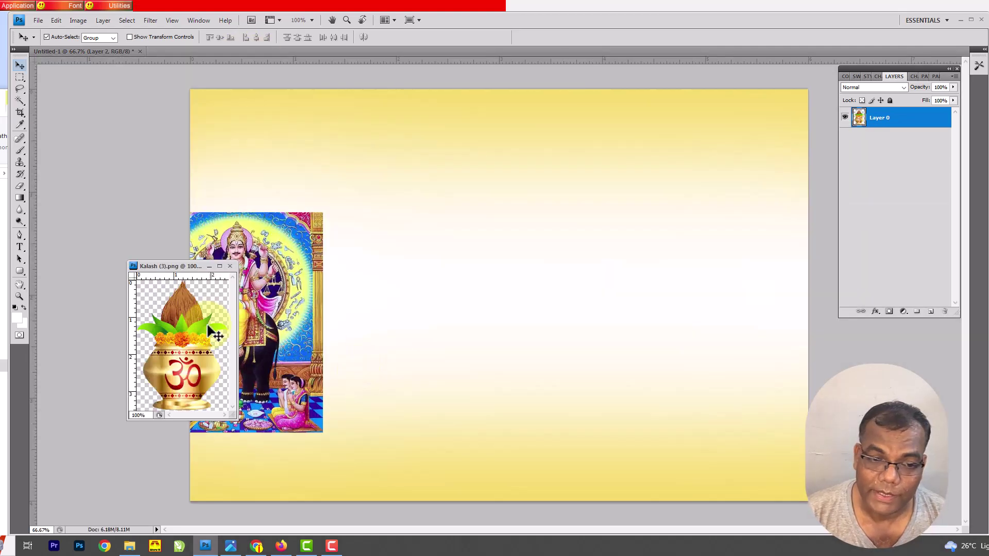
pyautogui.moveTo(205, 340); pyautogui.dragTo(479, 239)
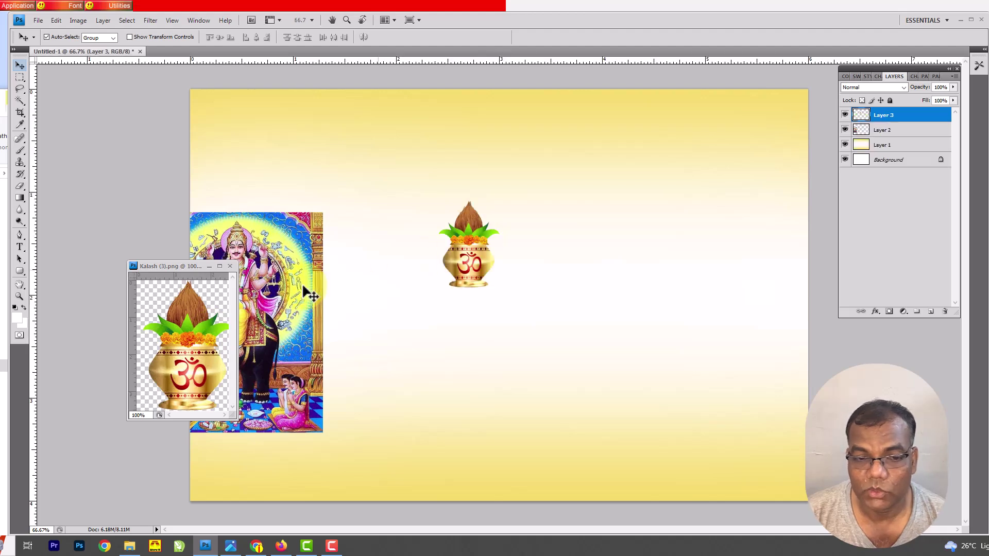
pyautogui.click(230, 267)
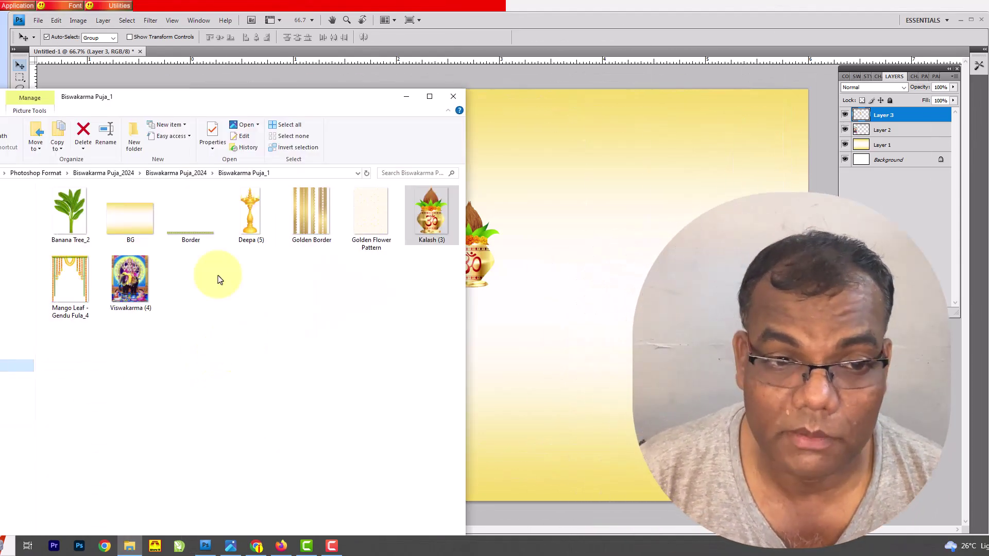
# Select the Banana Tree_2, Border, Deepa (5) and mango-leaf garland files in the asset folder
pyautogui.click(70, 213)
pyautogui.keyDown('ctrl'); pyautogui.click(190, 215); pyautogui.keyUp('ctrl')
pyautogui.keyDown('ctrl'); pyautogui.click(255, 223); pyautogui.keyUp('ctrl')
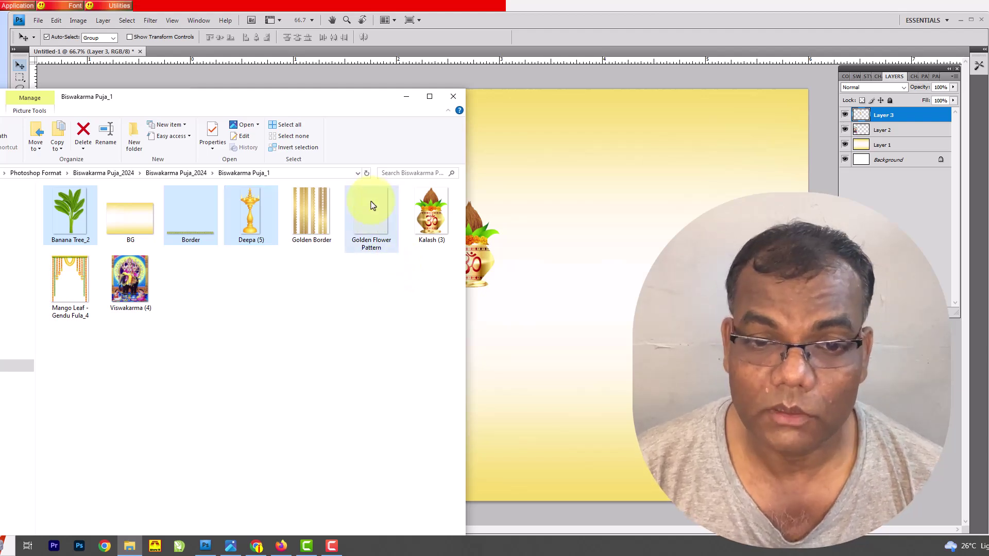
pyautogui.keyDown('ctrl'); pyautogui.click(66, 281); pyautogui.keyUp('ctrl')
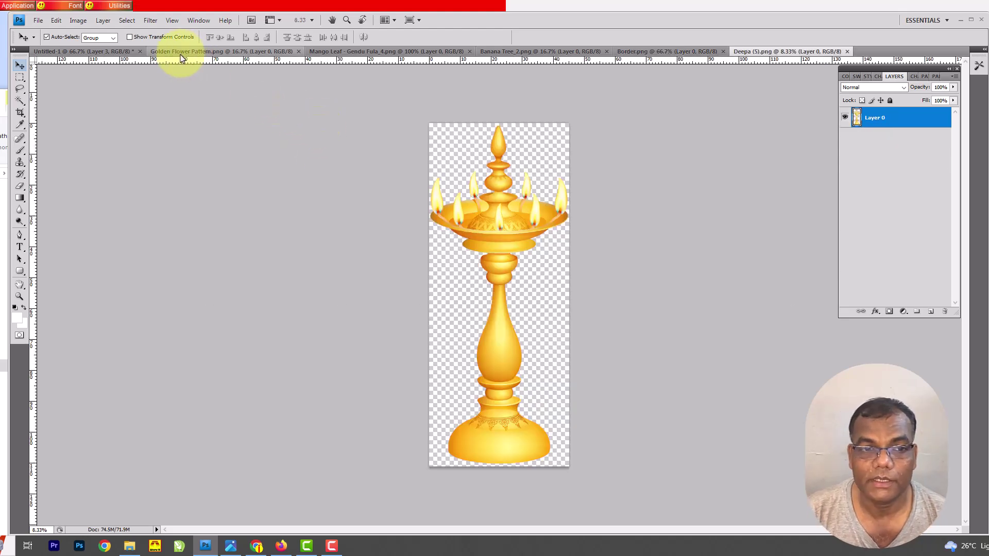
# Float the Golden Flower Pattern, mango-leaf garland, Border, Deepa lamp and banana tree images separately
pyautogui.moveTo(176, 52); pyautogui.dragTo(150, 229)
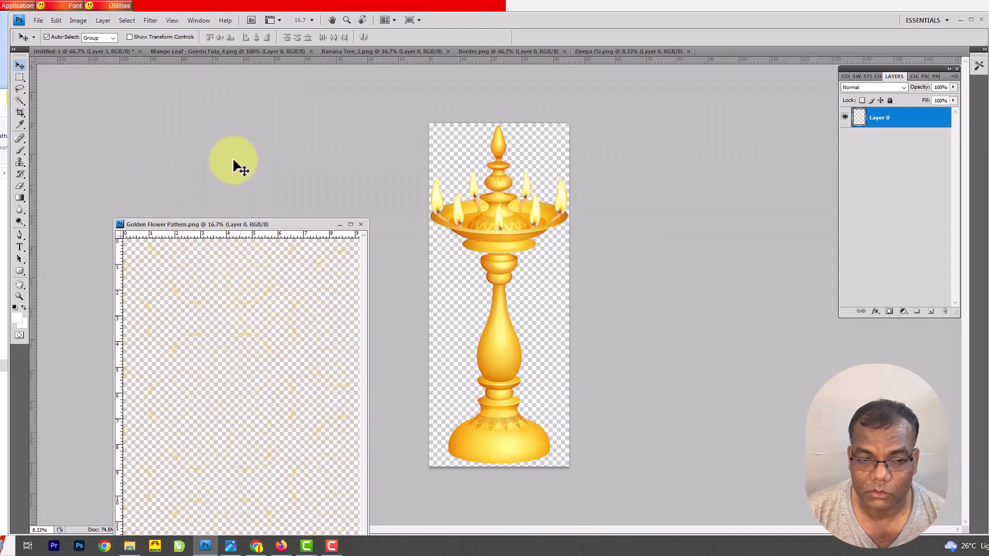
pyautogui.moveTo(230, 51); pyautogui.dragTo(446, 391)
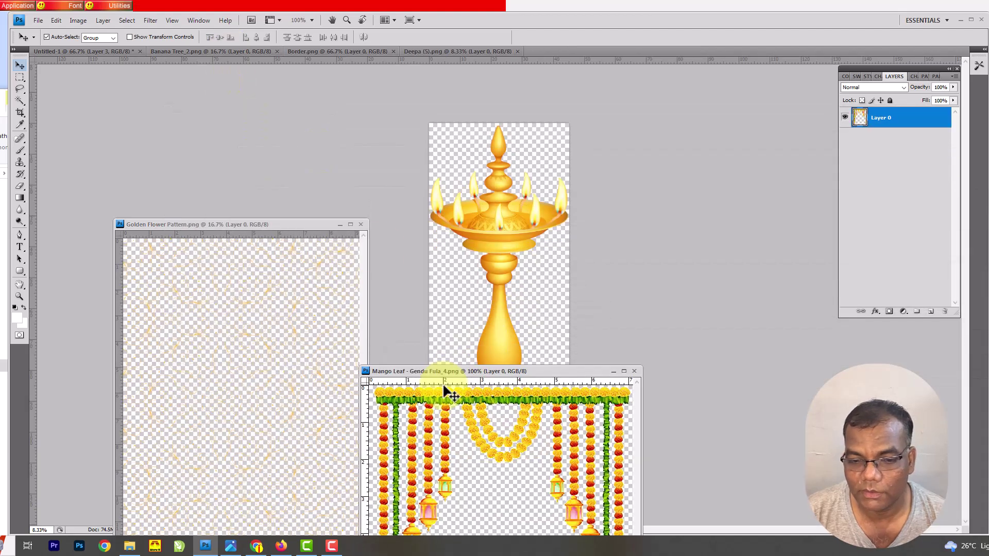
pyautogui.moveTo(312, 52); pyautogui.dragTo(569, 325)
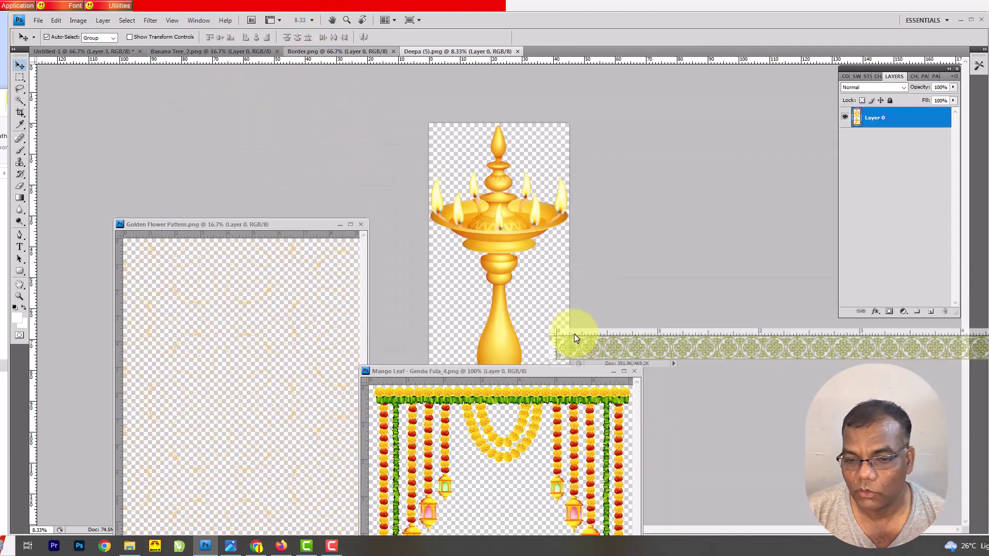
pyautogui.moveTo(360, 51); pyautogui.dragTo(682, 229)
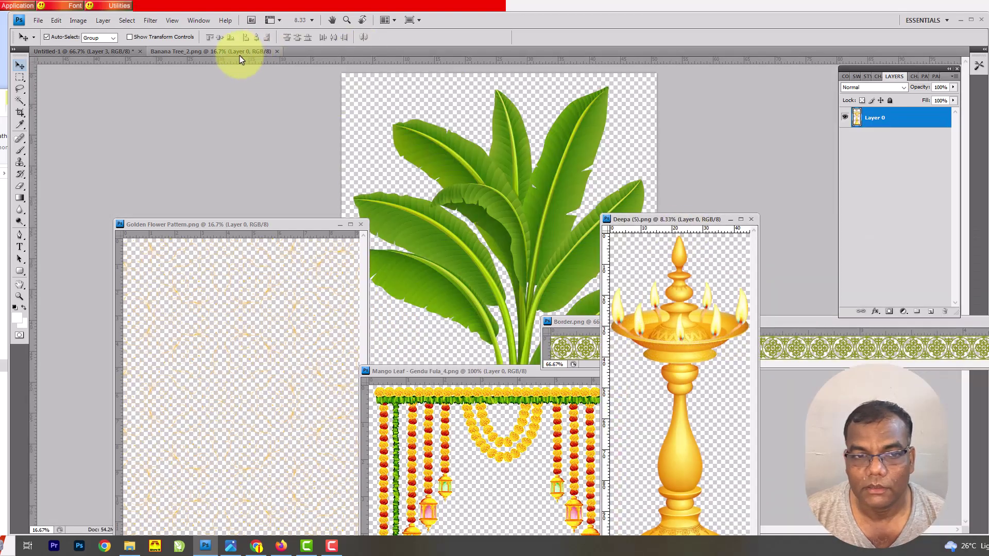
pyautogui.moveTo(240, 54); pyautogui.dragTo(319, 206)
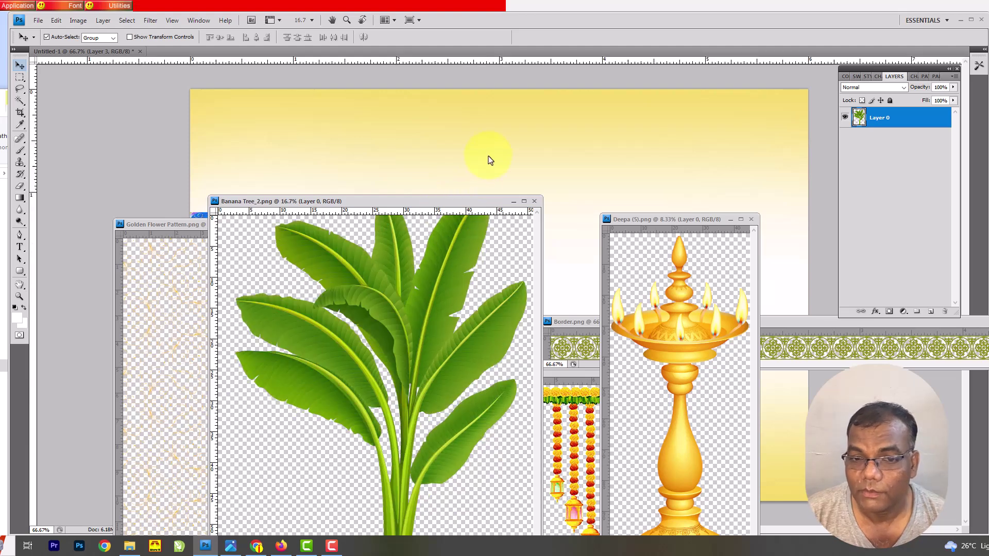
# Copy the banana tree and mango-leaf hanging garland onto the card, closing their source images
pyautogui.moveTo(467, 217); pyautogui.dragTo(492, 157)
pyautogui.click(536, 202)
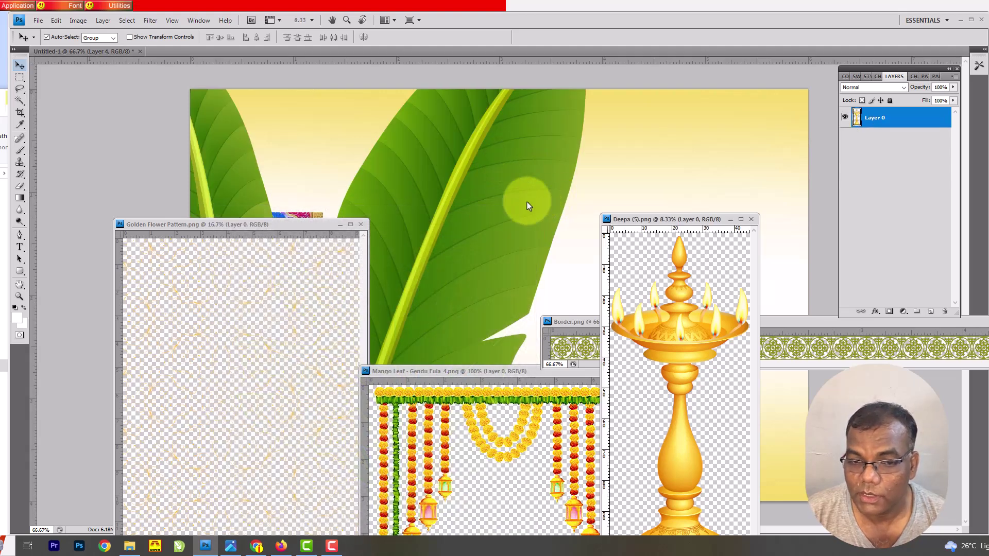
pyautogui.click(481, 399)
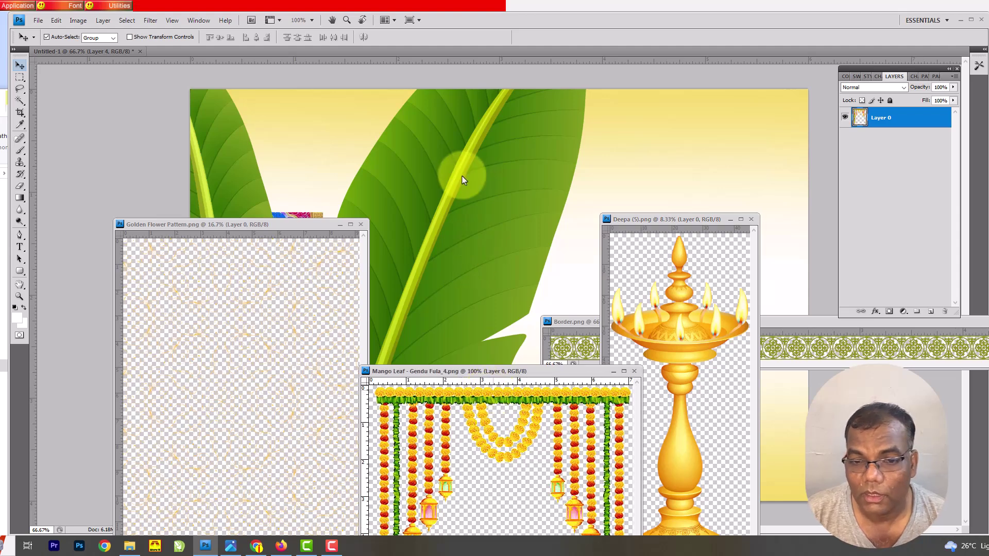
pyautogui.moveTo(493, 398); pyautogui.dragTo(462, 180)
pyautogui.click(635, 386)
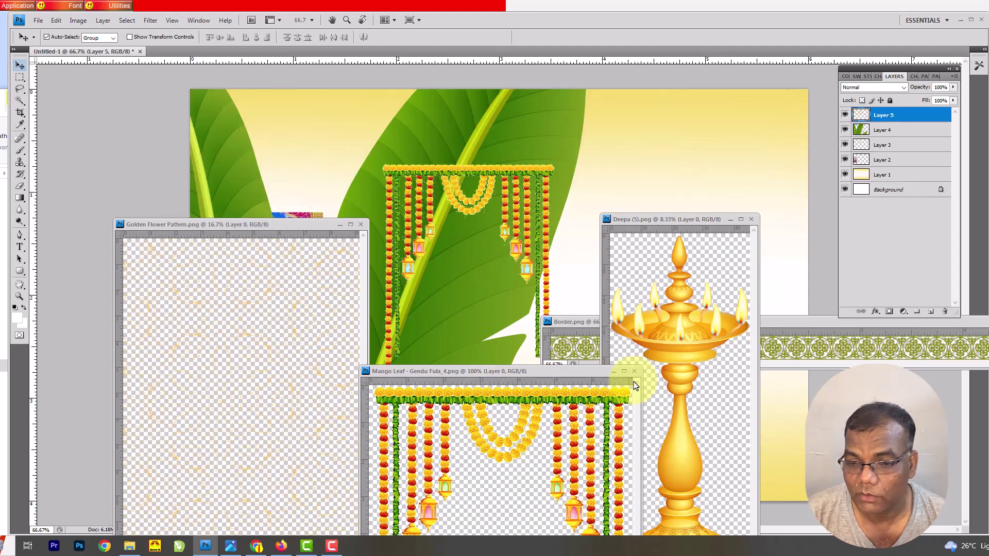
pyautogui.click(634, 372)
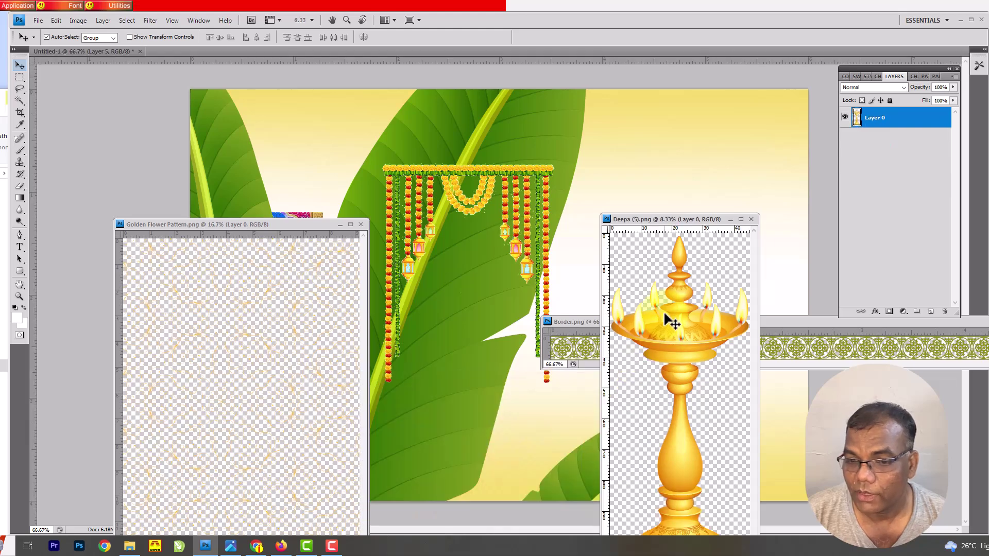
# Copy the brass lamp, border strip and golden swirl pattern onto the card, closing each source
pyautogui.moveTo(635, 242); pyautogui.dragTo(623, 178)
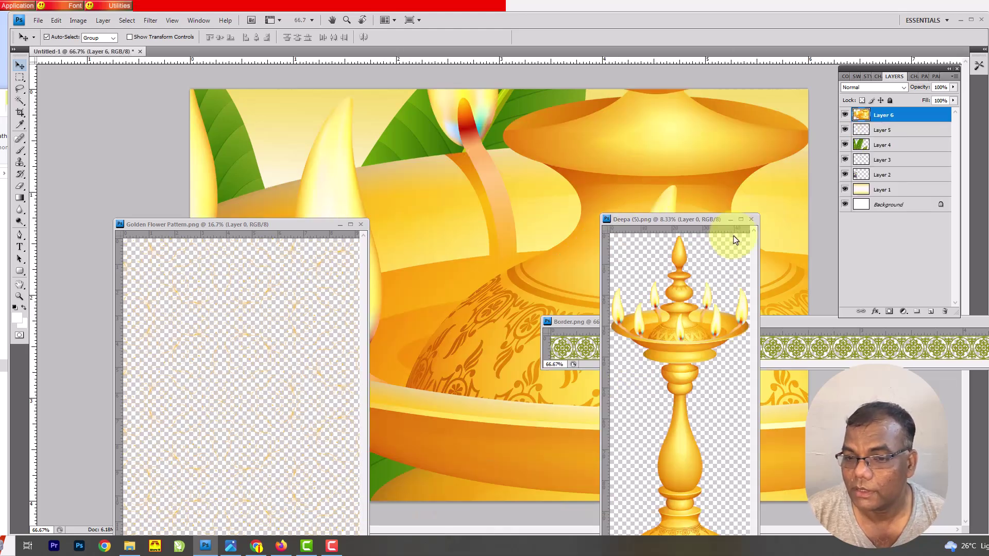
pyautogui.click(752, 220)
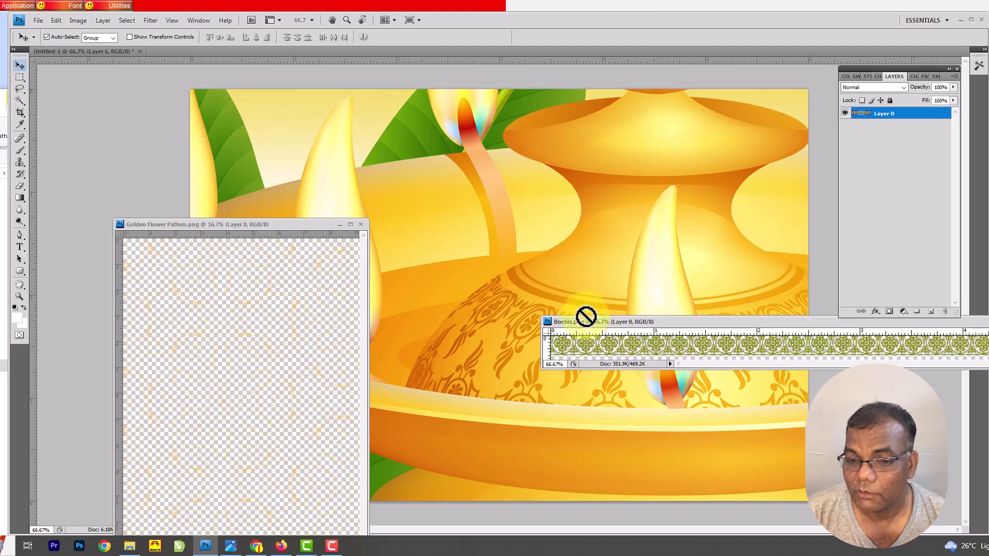
pyautogui.moveTo(616, 352); pyautogui.dragTo(550, 246)
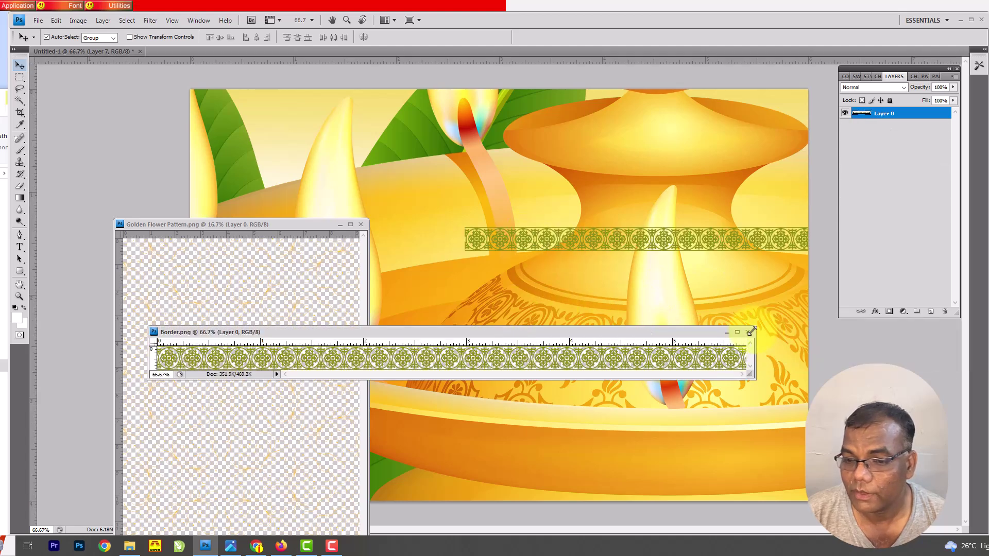
pyautogui.click(747, 332)
pyautogui.click(303, 309)
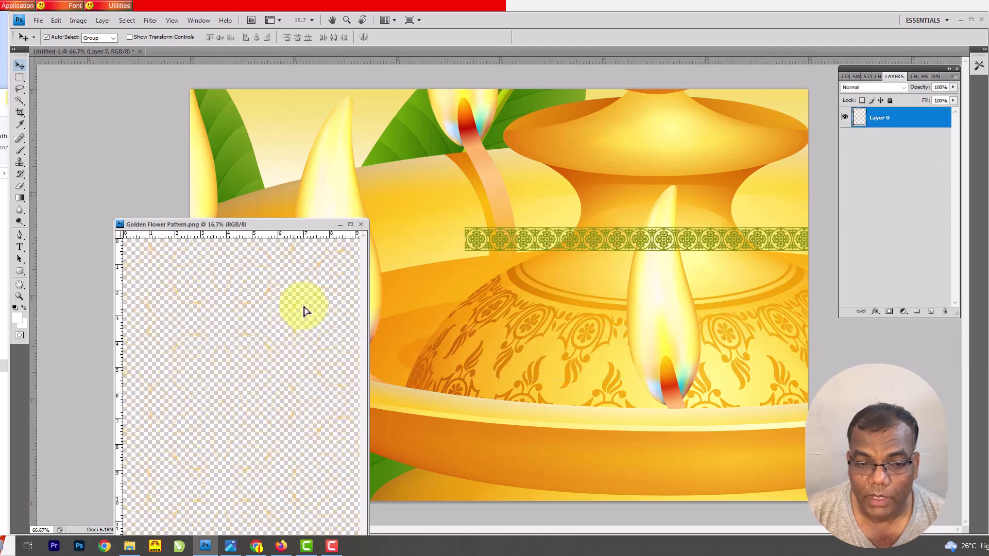
pyautogui.moveTo(487, 238); pyautogui.dragTo(481, 236)
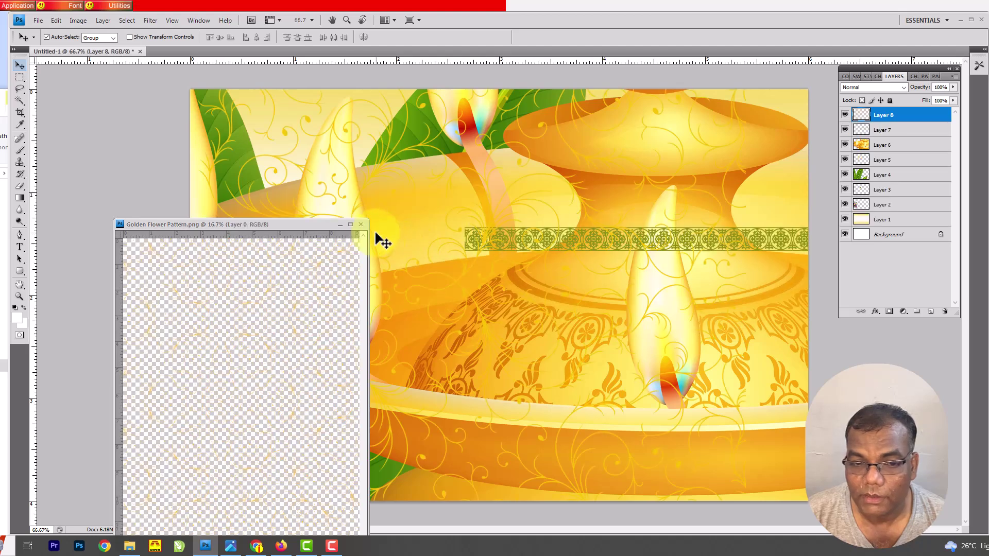
pyautogui.click(361, 225)
pyautogui.scroll(-1, 350, 257)
pyautogui.scroll(-2, 342, 281)
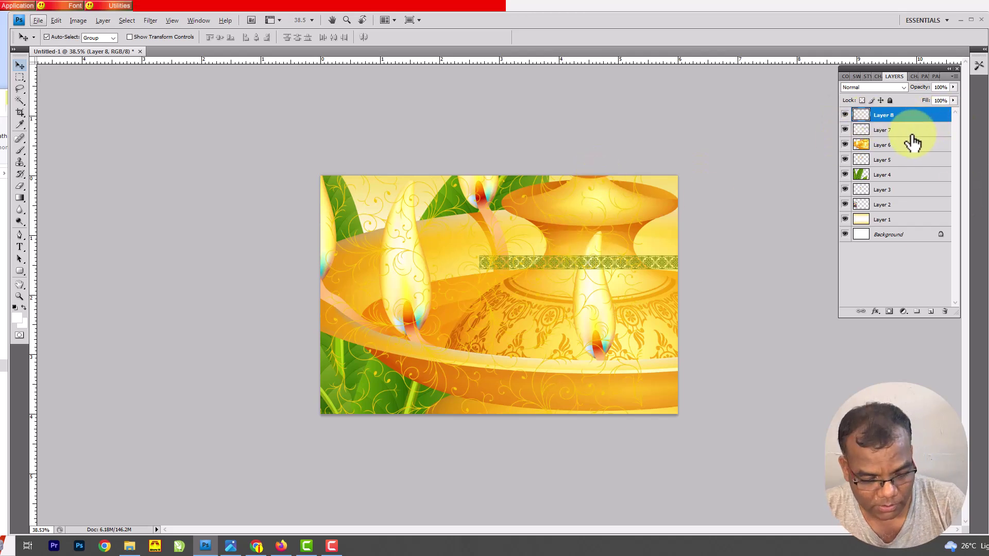
# Scale the Layer 8 golden swirl pattern, rotate it -90°, and stretch it over the whole card
pyautogui.hotkey('ctrl', 't')
pyautogui.hotkey('ctrl', '-')
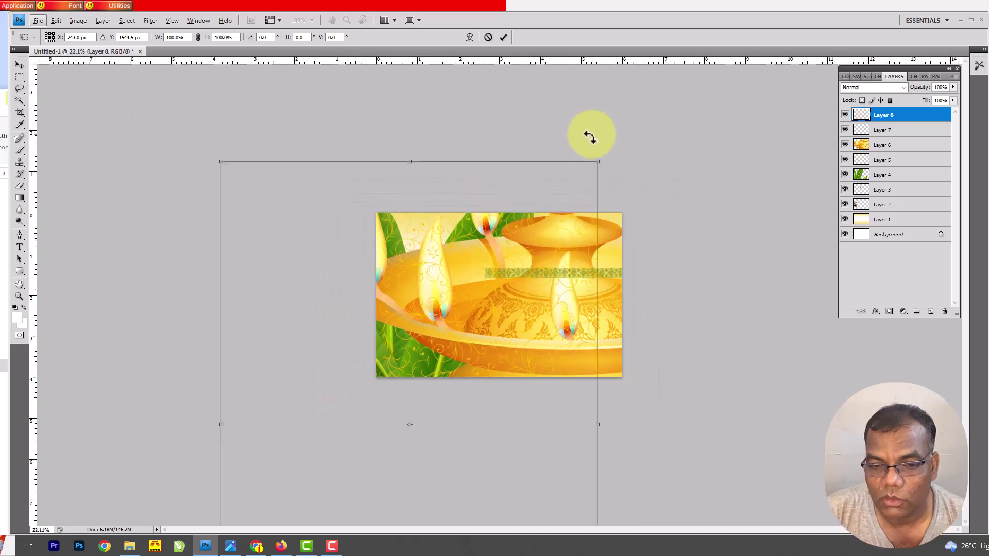
pyautogui.hotkey('ctrl', '-')
pyautogui.hotkey('ctrl', '-')
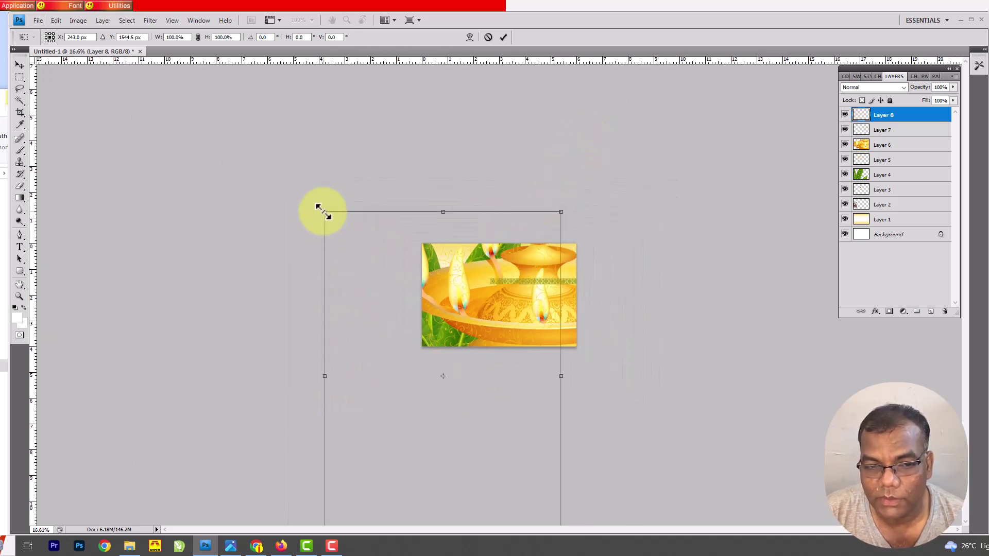
pyautogui.moveTo(324, 212); pyautogui.dragTo(369, 273)
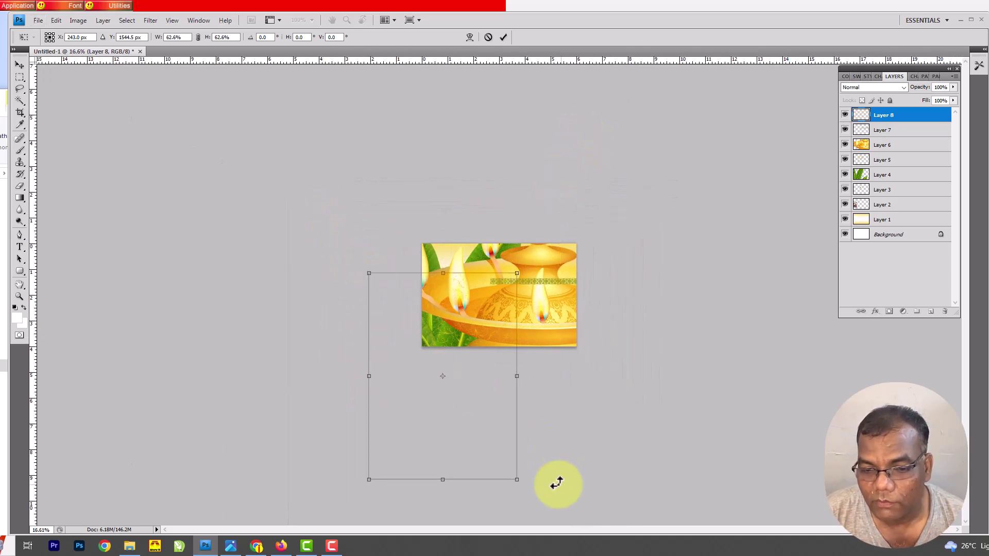
pyautogui.moveTo(550, 475); pyautogui.dragTo(594, 287)
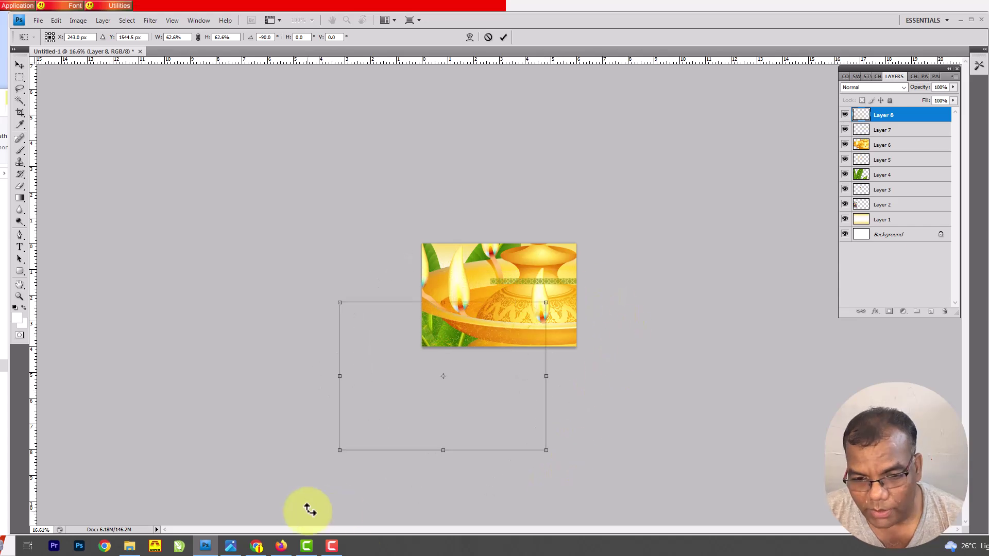
pyautogui.moveTo(384, 412); pyautogui.dragTo(410, 354)
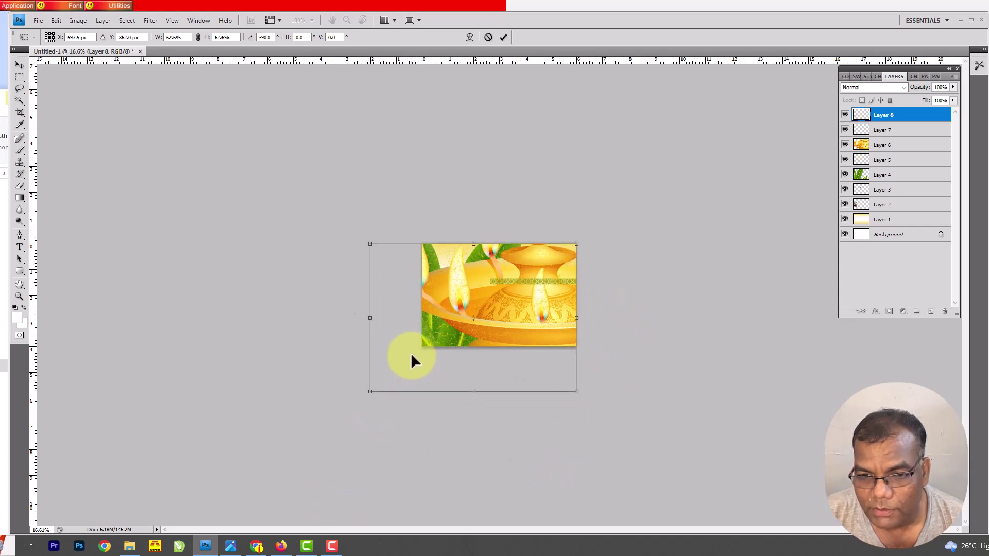
pyautogui.moveTo(369, 391); pyautogui.dragTo(420, 356)
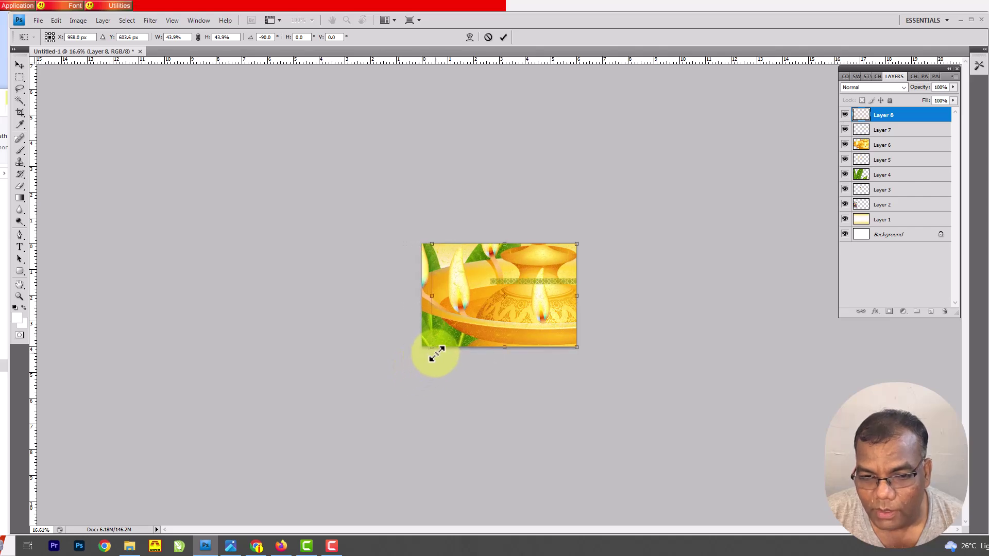
pyautogui.hotkey('ctrl', '+')
pyautogui.hotkey('ctrl', '+')
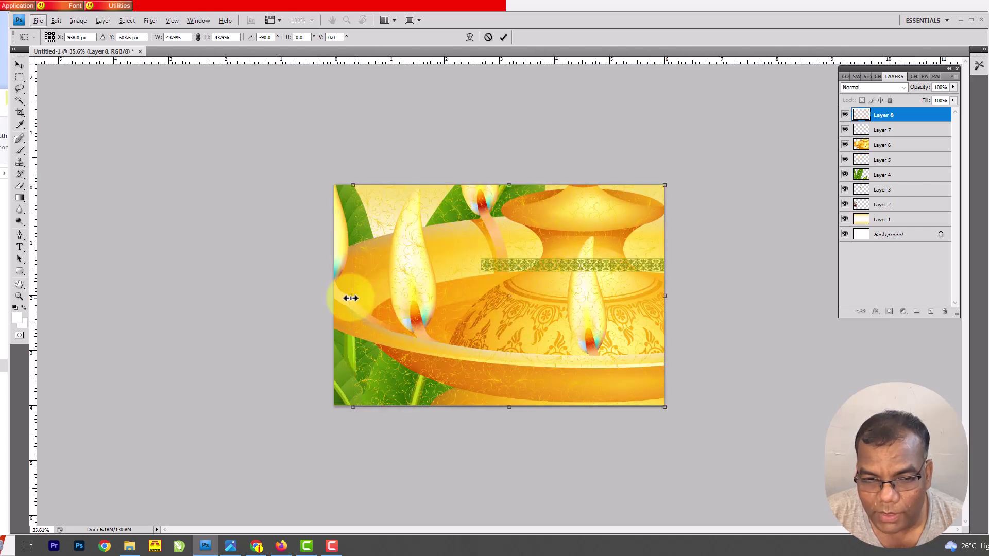
pyautogui.moveTo(350, 298); pyautogui.dragTo(337, 305)
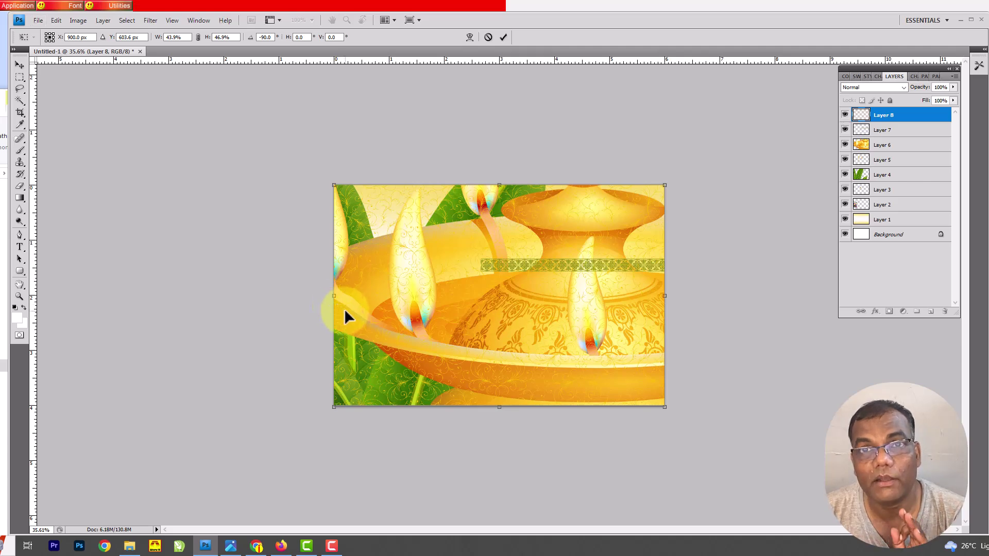
pyautogui.press('Return')
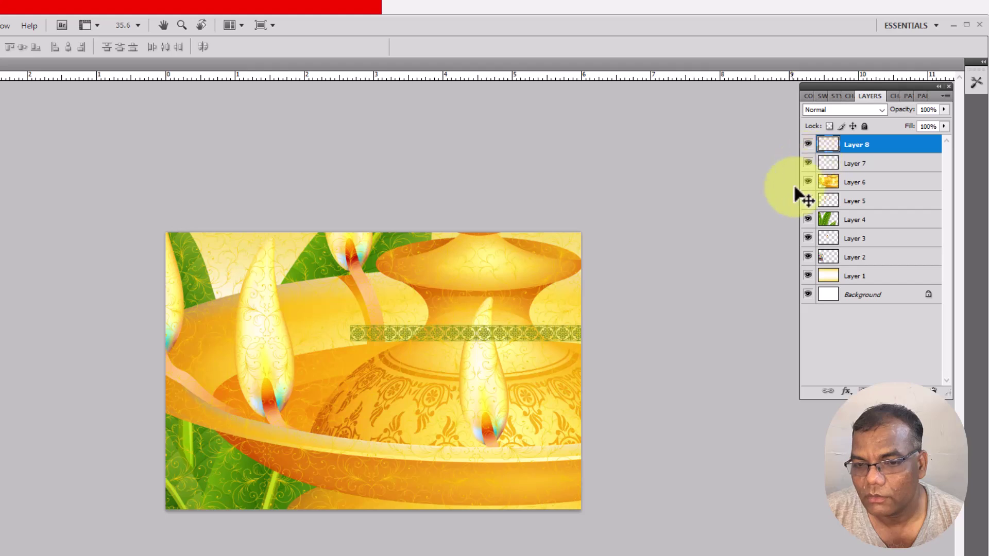
pyautogui.hotkey('ctrl', 't')
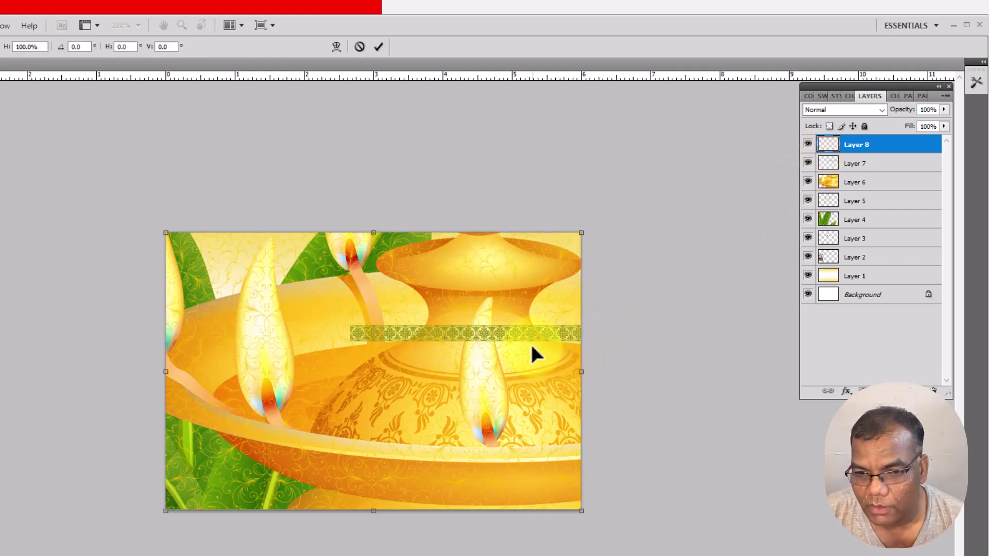
pyautogui.press('Return')
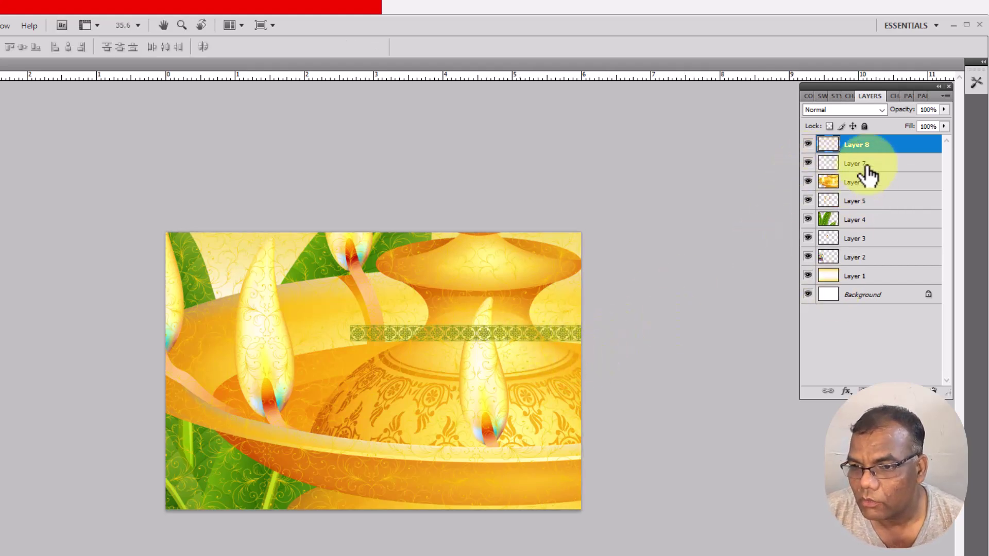
# Move Layer 7's green border strip down to the card's bottom edge, below the lamp
pyautogui.click(899, 166)
pyautogui.hotkey('ctrl', 't')
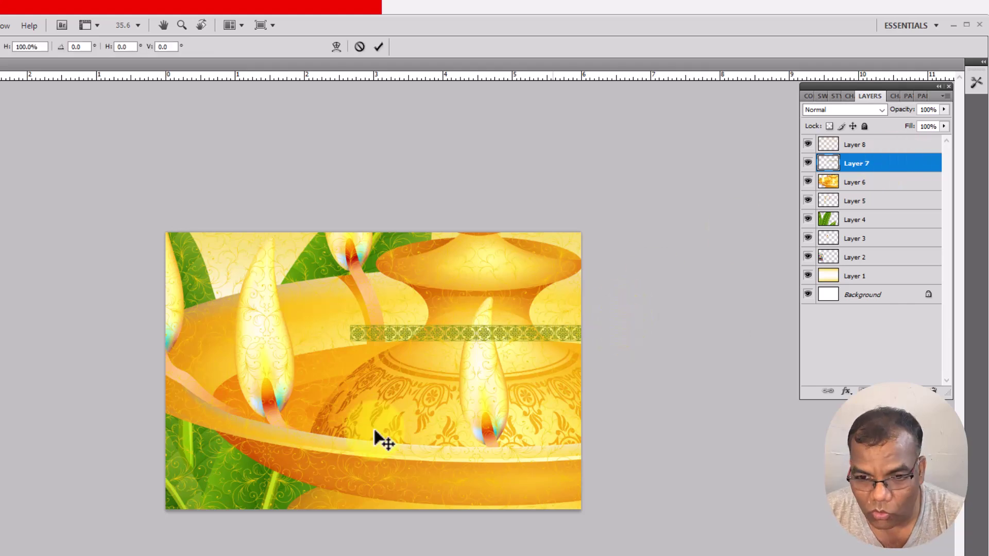
pyautogui.moveTo(372, 330)
pyautogui.mouseDown()
pyautogui.moveTo(195, 459)
pyautogui.moveTo(198, 491)
pyautogui.mouseUp()
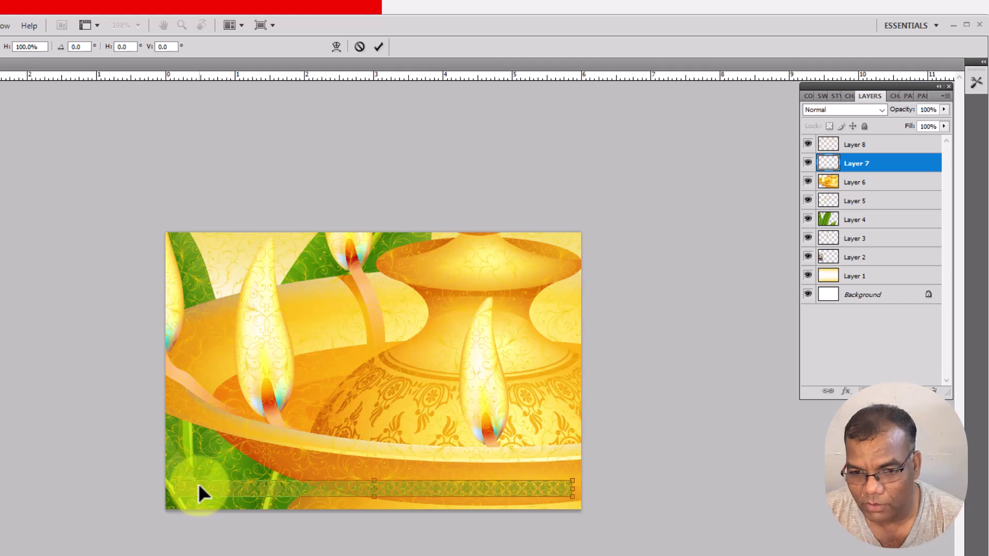
pyautogui.press('Return')
# Shrink the large lamp on Layer 6 and place it at the card's right side
pyautogui.click(901, 185)
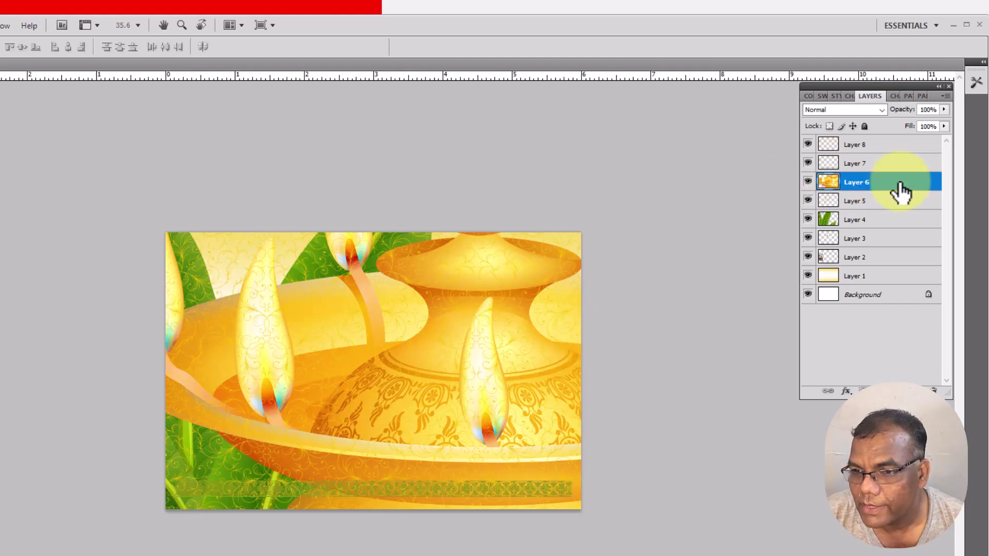
pyautogui.hotkey('ctrl', 't')
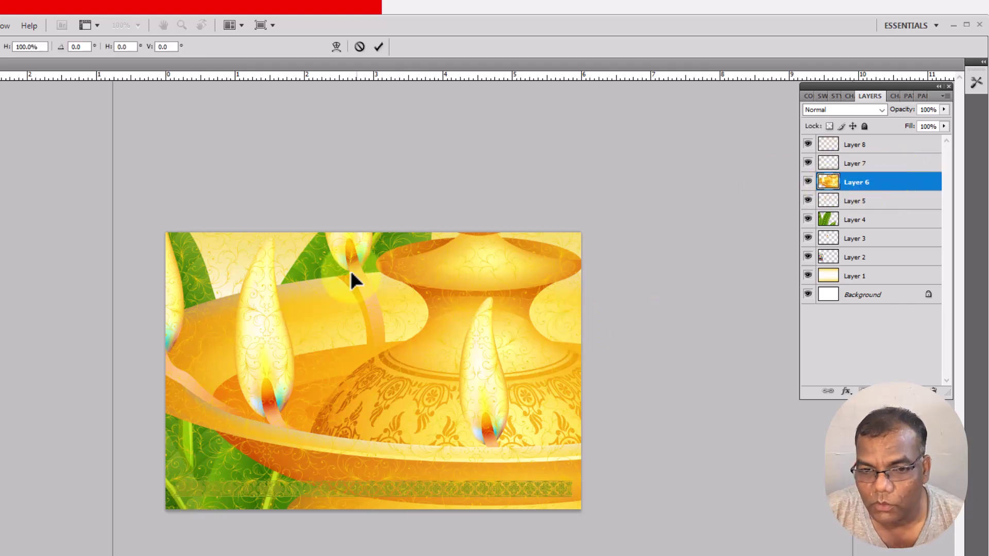
pyautogui.hotkey('ctrl', '-')
pyautogui.hotkey('ctrl', '-')
pyautogui.hotkey('ctrl', '-')
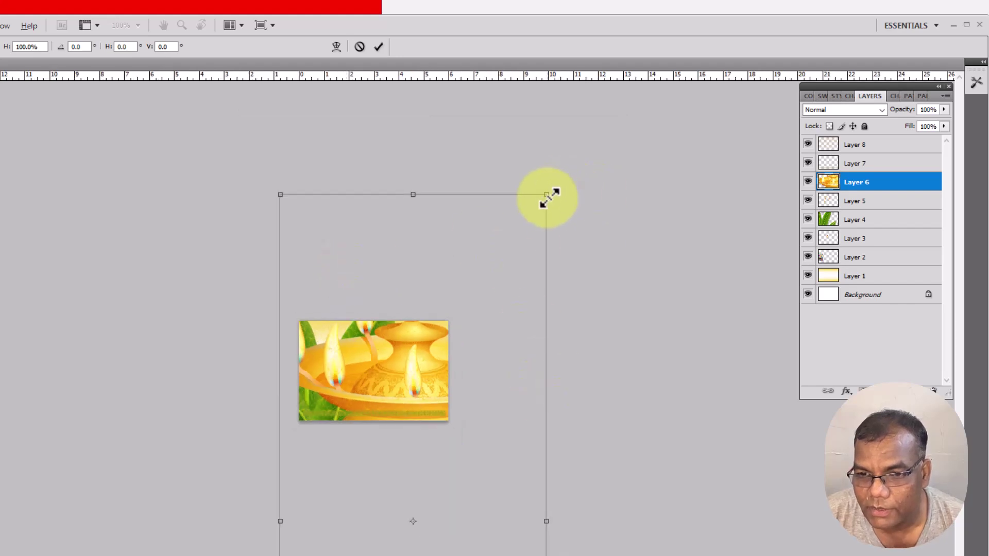
pyautogui.moveTo(551, 199)
pyautogui.mouseDown()
pyautogui.moveTo(461, 544)
pyautogui.moveTo(415, 447)
pyautogui.mouseUp()
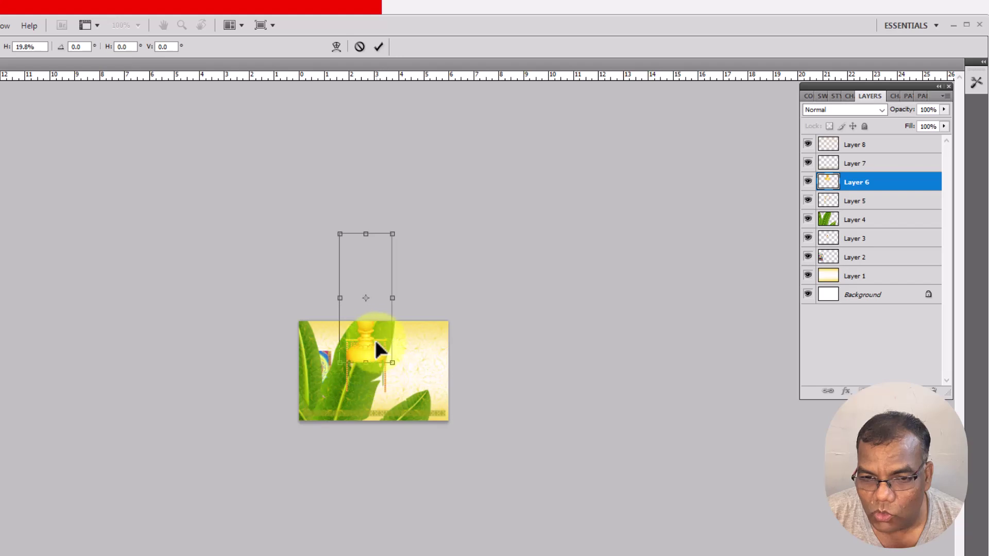
pyautogui.moveTo(380, 368)
pyautogui.mouseDown()
pyautogui.moveTo(432, 349)
pyautogui.moveTo(410, 392)
pyautogui.mouseUp()
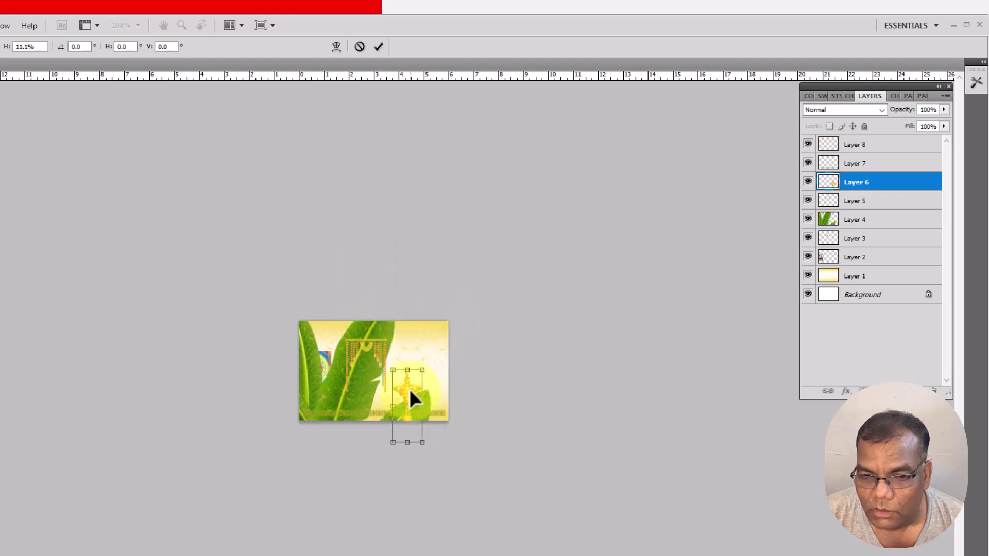
pyautogui.press('Return')
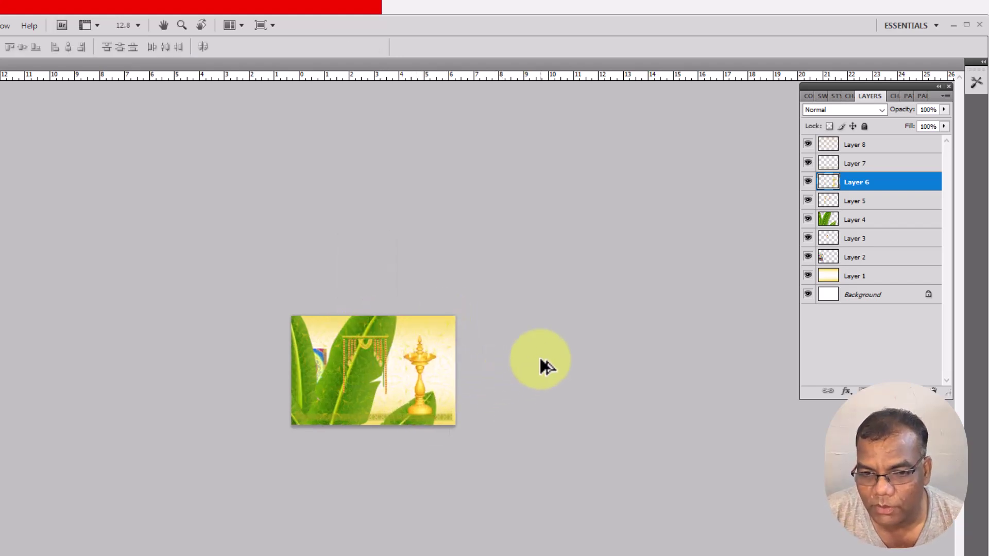
# Shrink the Layer 4 banana tree to about 9.9% and tuck it against the right edge
pyautogui.scroll(5, 537, 356)
pyautogui.scroll(1, 536, 350)
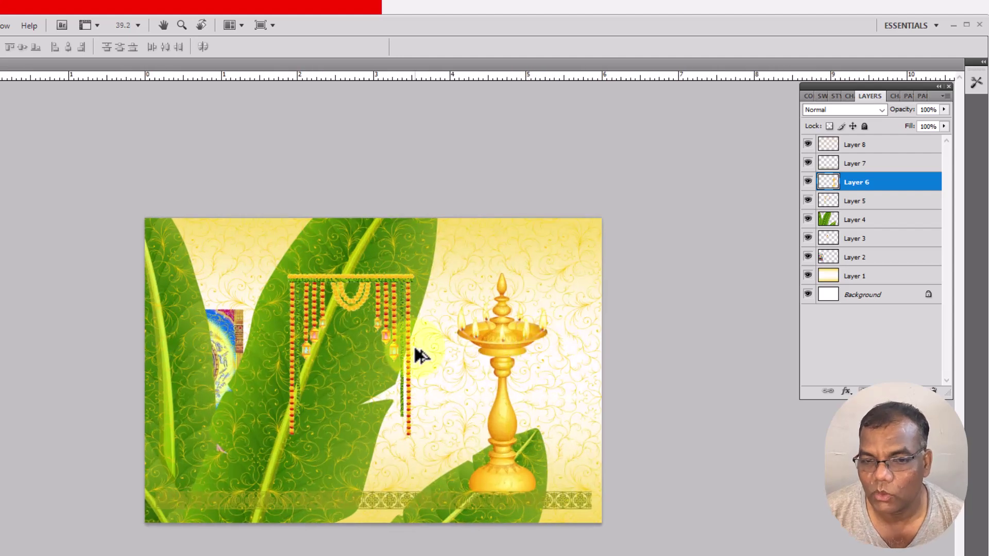
pyautogui.click(918, 222)
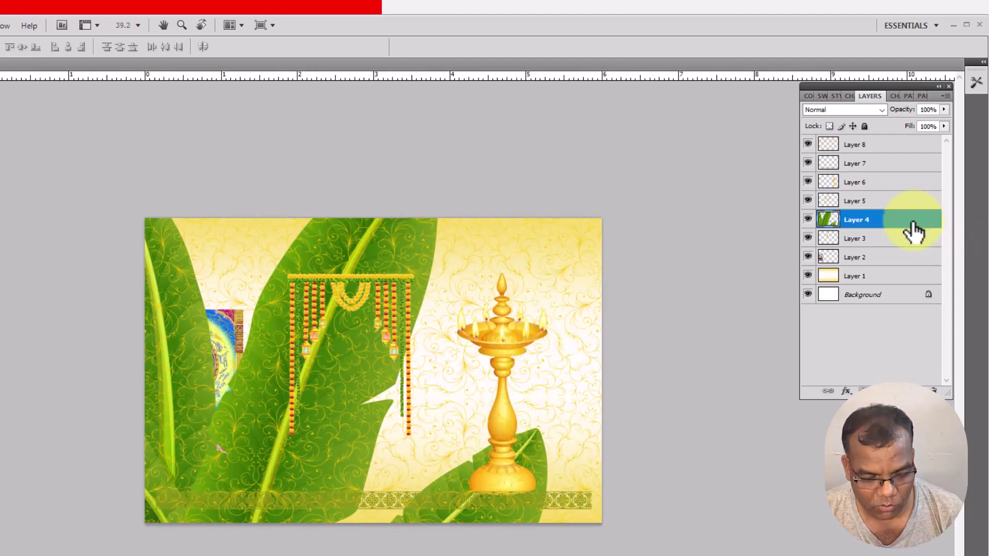
pyautogui.hotkey('ctrl', 't')
pyautogui.scroll(-4, 461, 173)
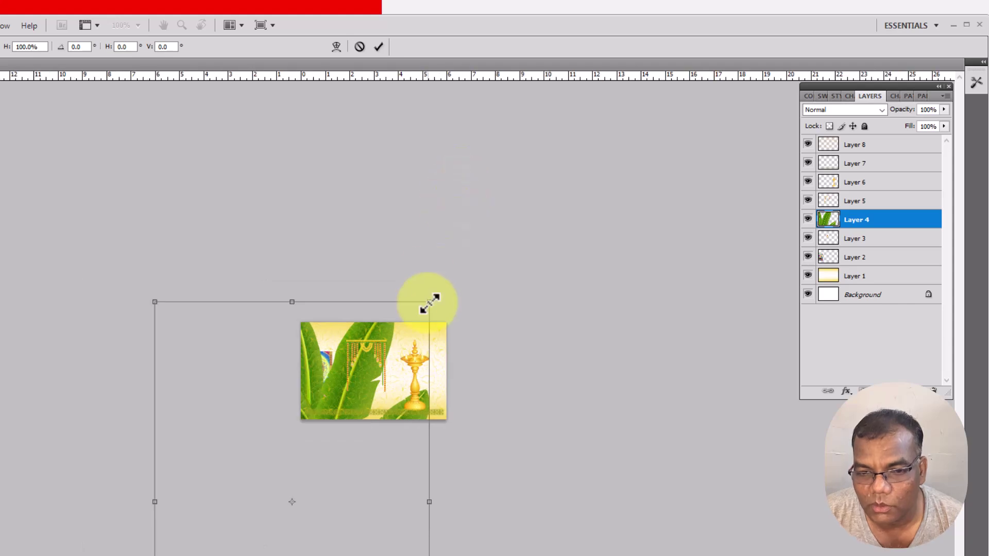
pyautogui.moveTo(431, 304)
pyautogui.mouseDown()
pyautogui.moveTo(328, 496)
pyautogui.moveTo(448, 369)
pyautogui.mouseUp()
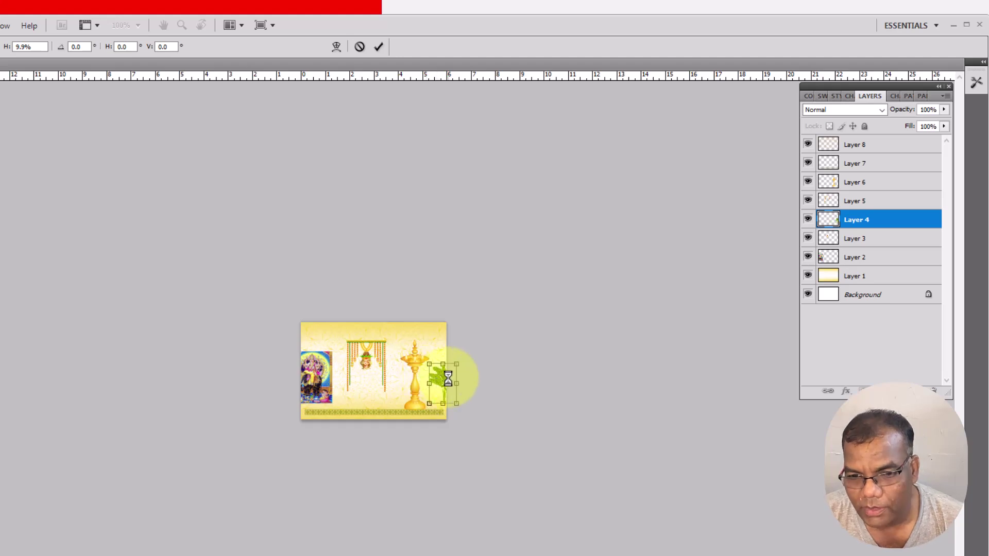
pyautogui.press('Return')
pyautogui.hotkey('ctrl', '+')
pyautogui.hotkey('ctrl', '+')
# Scale the Layer 5 garland to about 62% and move it to the top-right corner
pyautogui.click(369, 300)
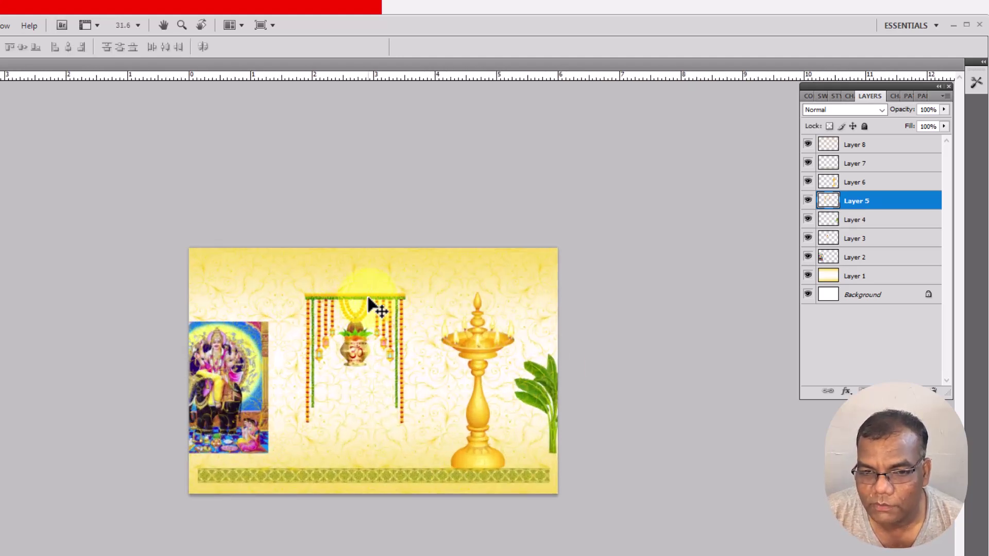
pyautogui.hotkey('ctrl', 't')
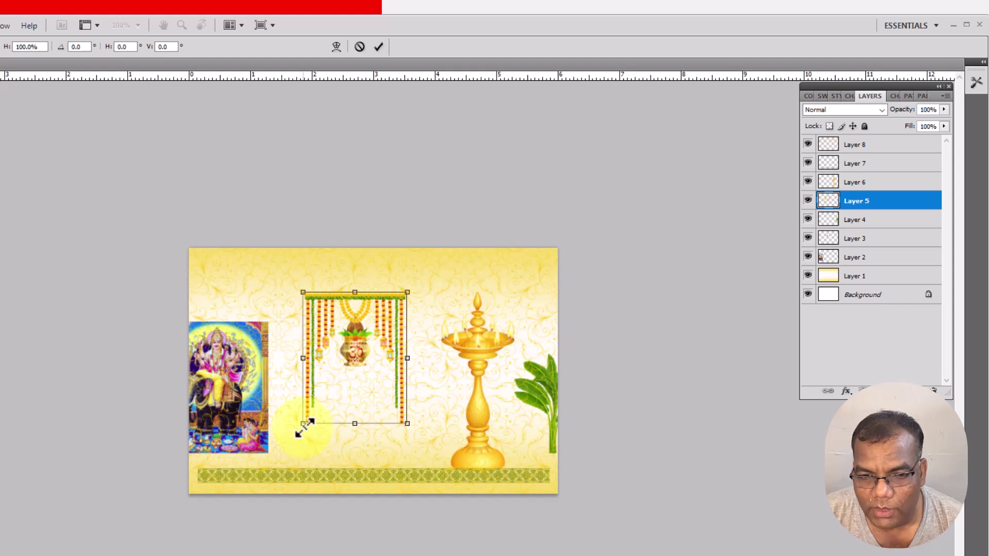
pyautogui.moveTo(304, 427); pyautogui.dragTo(355, 385)
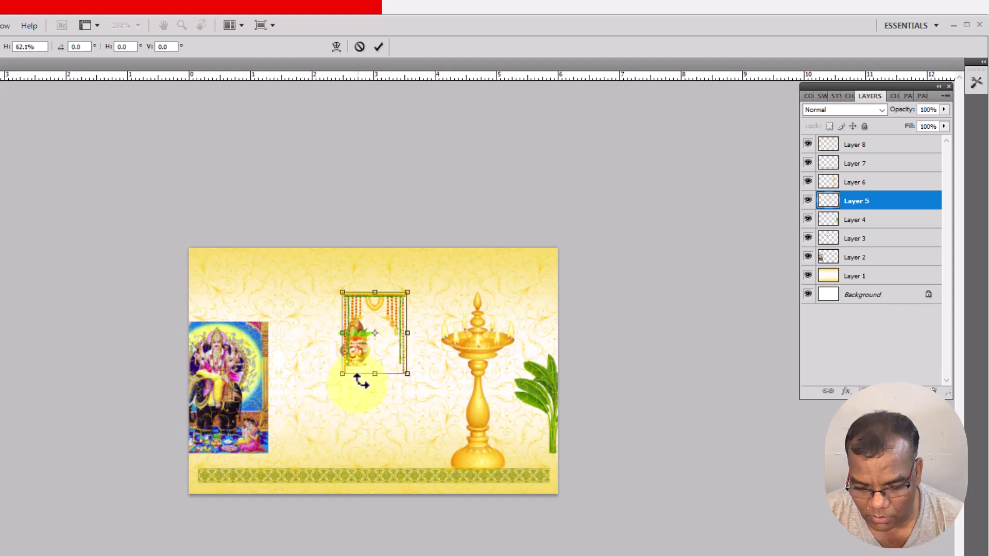
pyautogui.press('Return')
pyautogui.moveTo(448, 316); pyautogui.dragTo(591, 276)
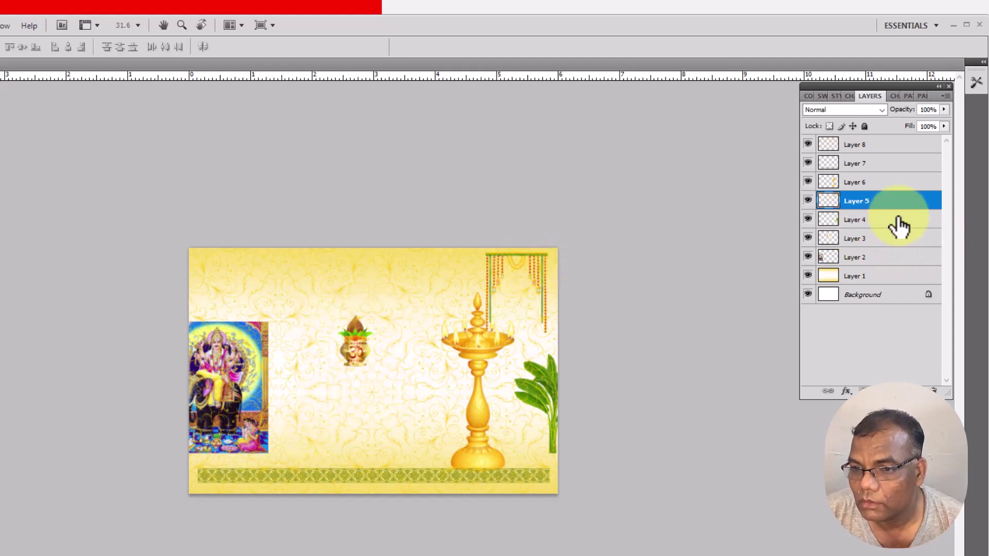
# Raise the deity picture higher on the left of the card
pyautogui.click(898, 220)
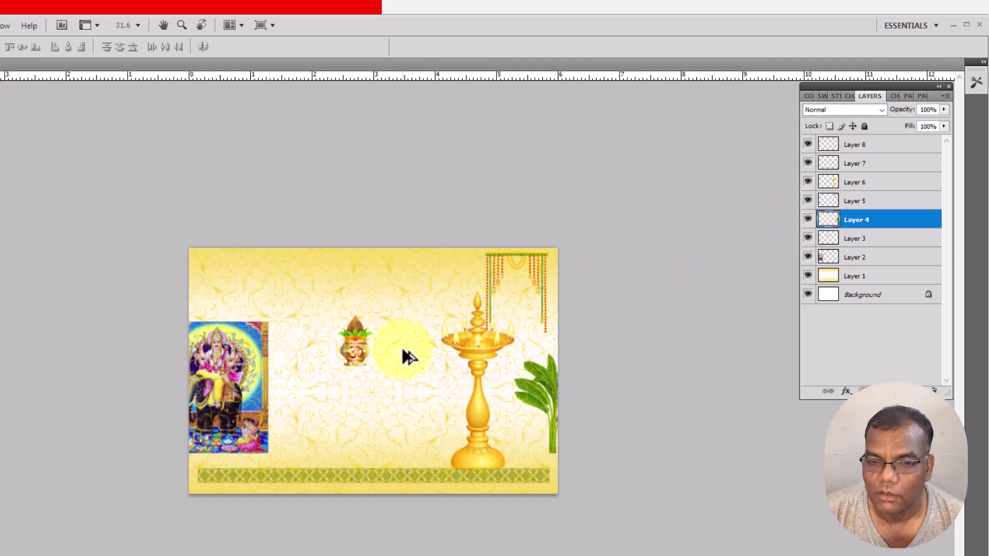
pyautogui.scroll(2, 400, 346)
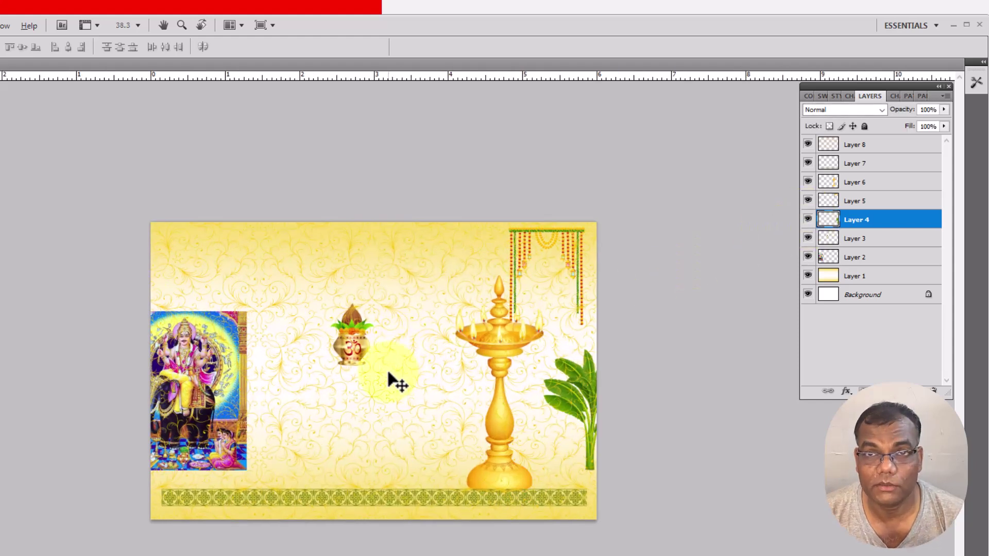
pyautogui.moveTo(206, 363)
pyautogui.mouseDown()
pyautogui.moveTo(247, 344)
pyautogui.moveTo(249, 316)
pyautogui.moveTo(229, 310)
pyautogui.mouseUp()
# Preview Biswakarma Card format_1 from the Biswakarma Puja_2024 folder, then return to Photoshop
pyautogui.hotkey('alt', 'Tab')
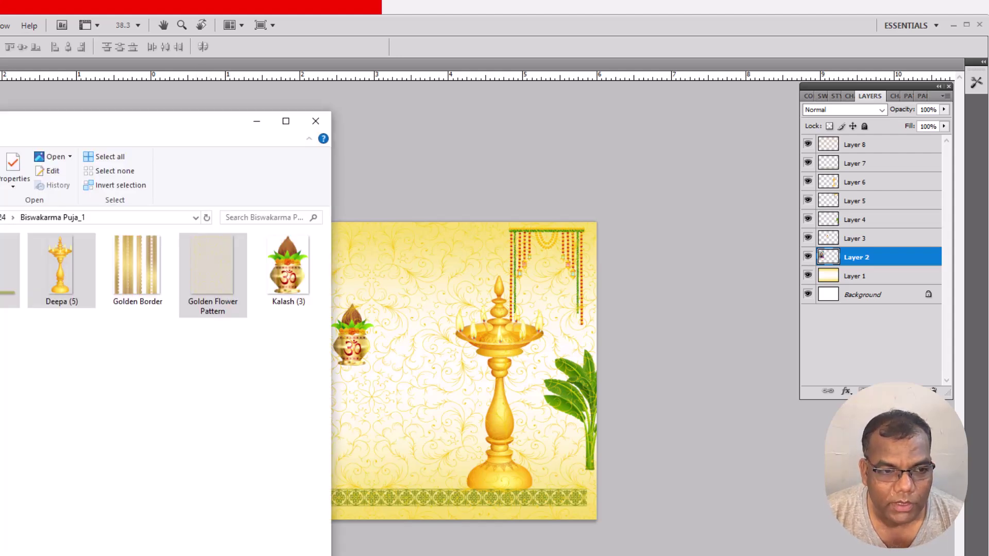
pyautogui.hotkey('alt', 'Up')
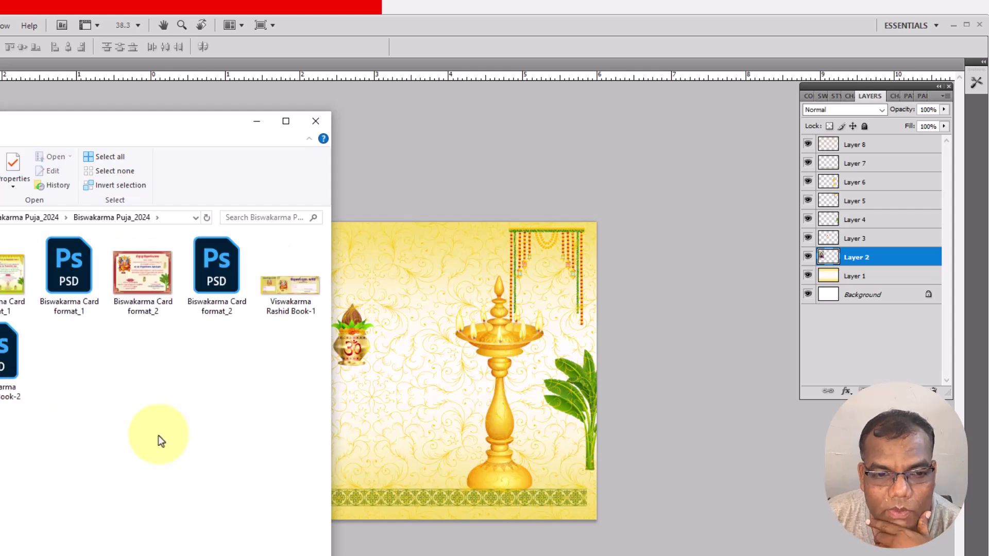
pyautogui.press('Return')
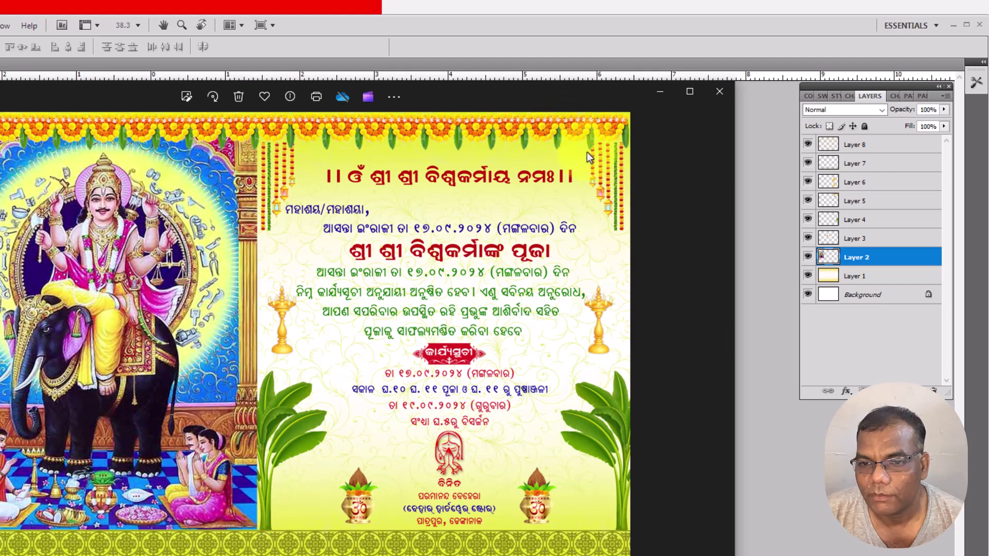
pyautogui.click(660, 92)
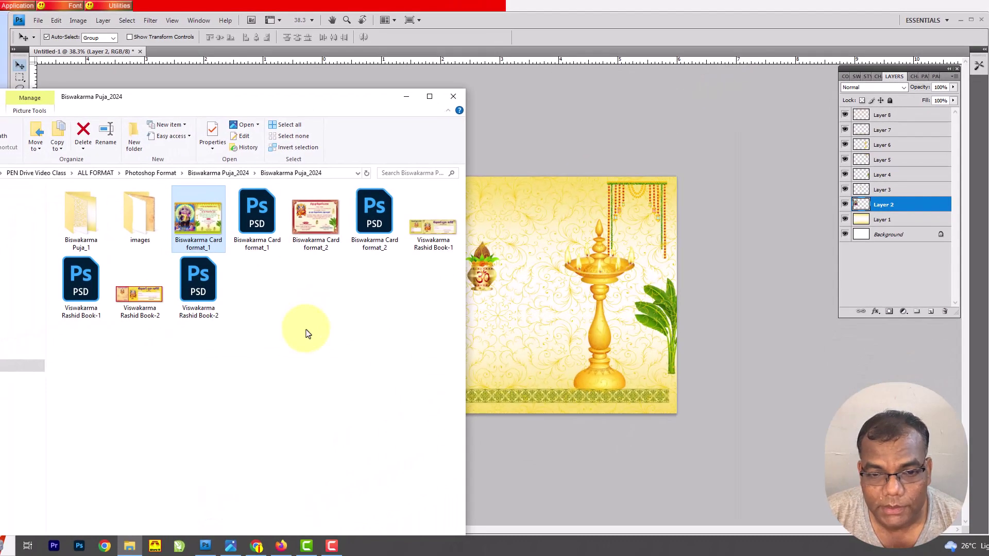
pyautogui.click(520, 202)
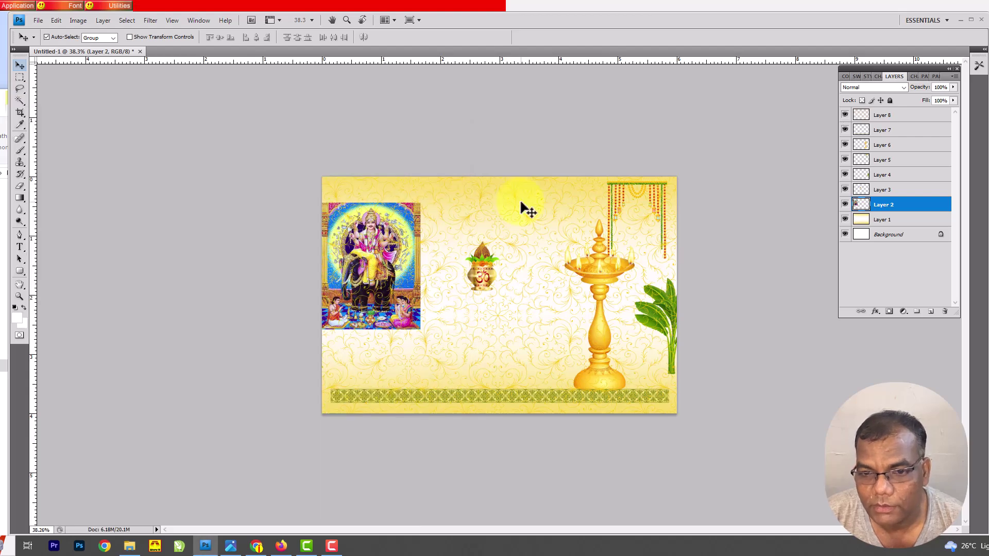
# Reopen Biswakarma Card format_1.psd from File > Open Recent as a second tab
pyautogui.click(130, 546)
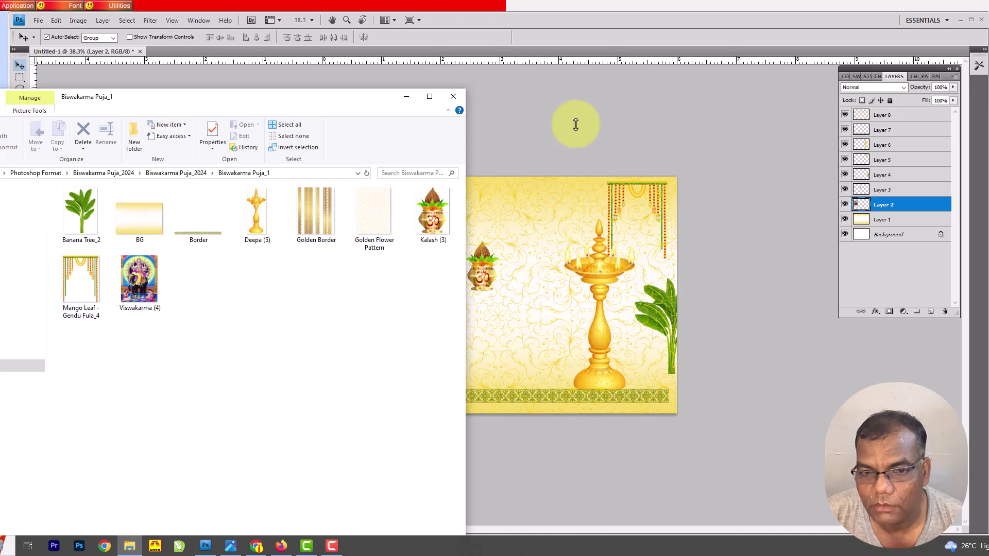
pyautogui.click(546, 139)
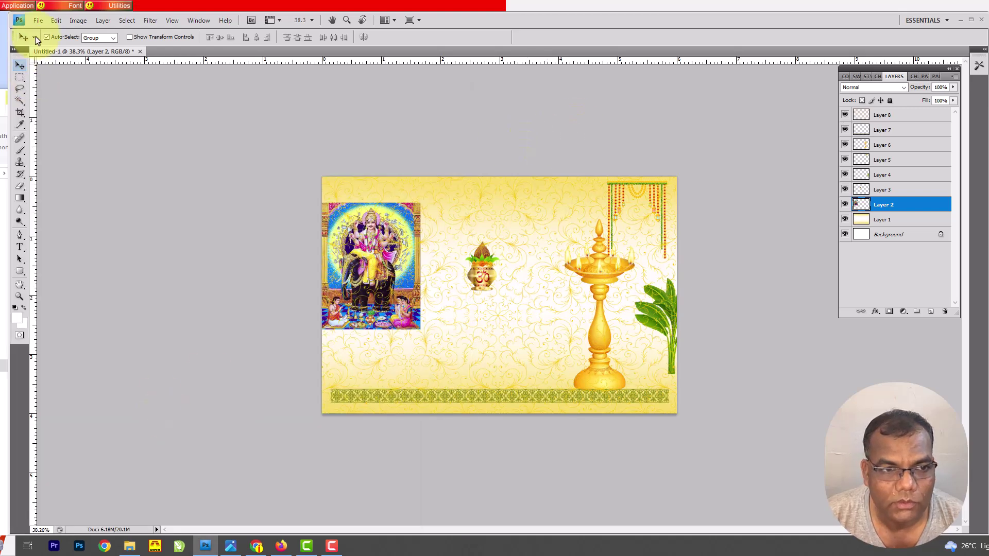
pyautogui.click(38, 20)
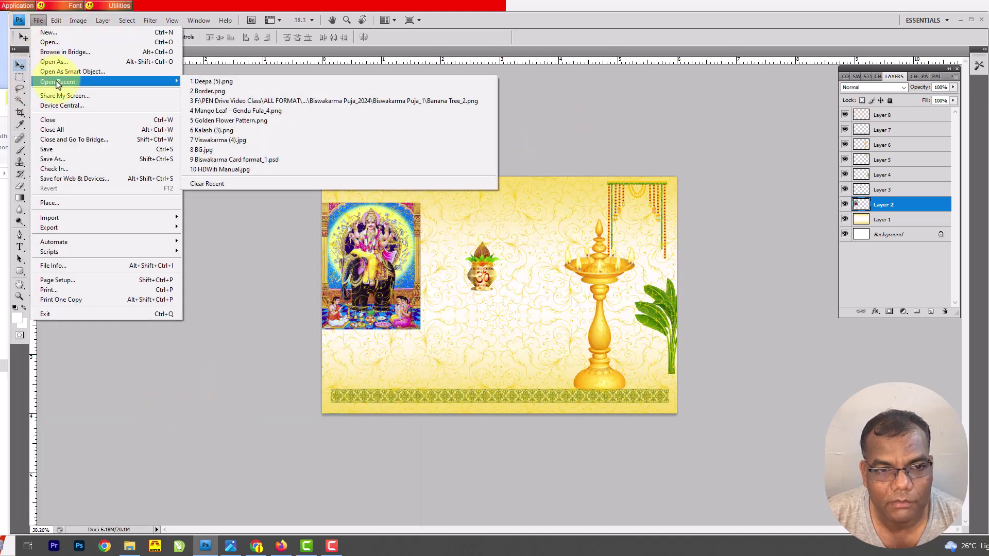
pyautogui.moveTo(58, 82)
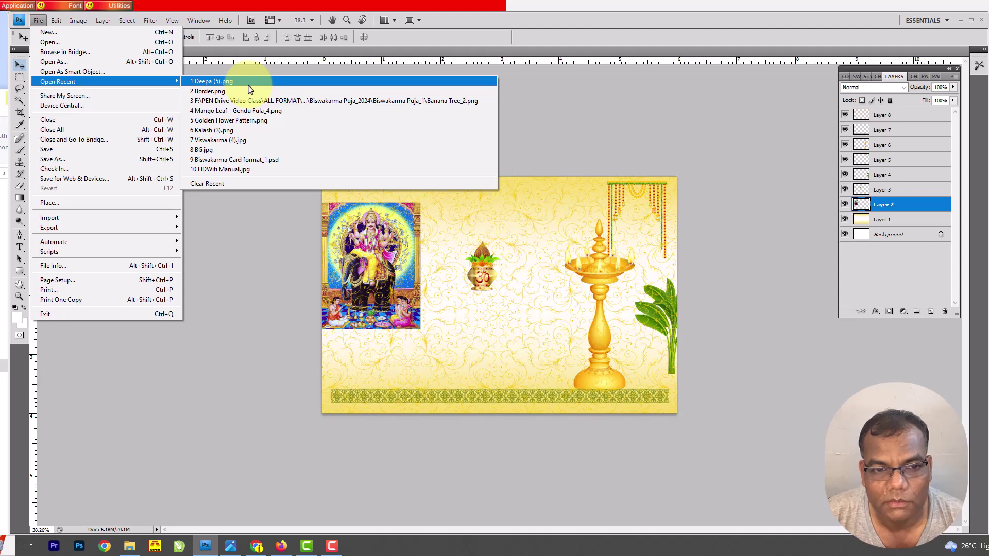
pyautogui.click(283, 159)
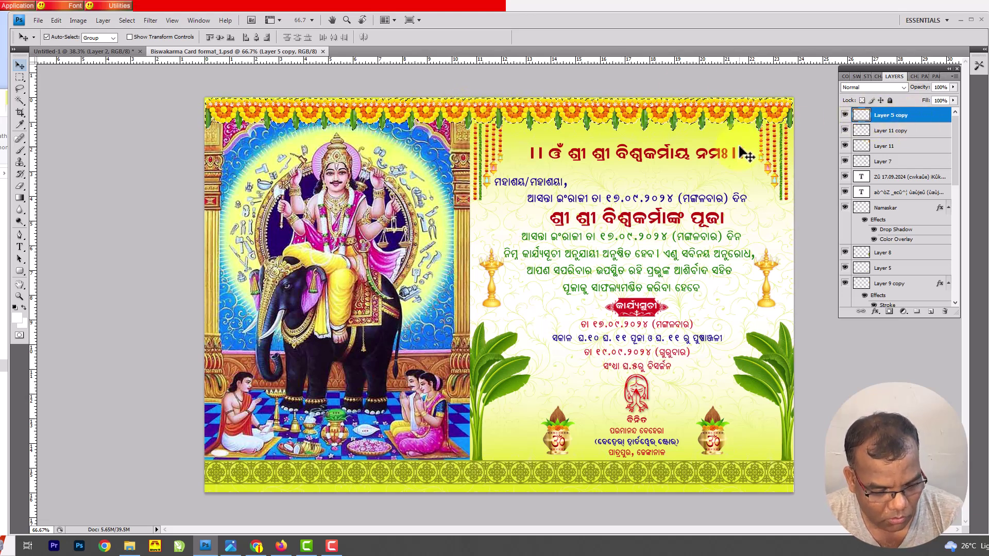
# Paste the copied marigold garland into Untitled-1 and position it along the top edge
pyautogui.hotkey('ctrl', 'Tab')
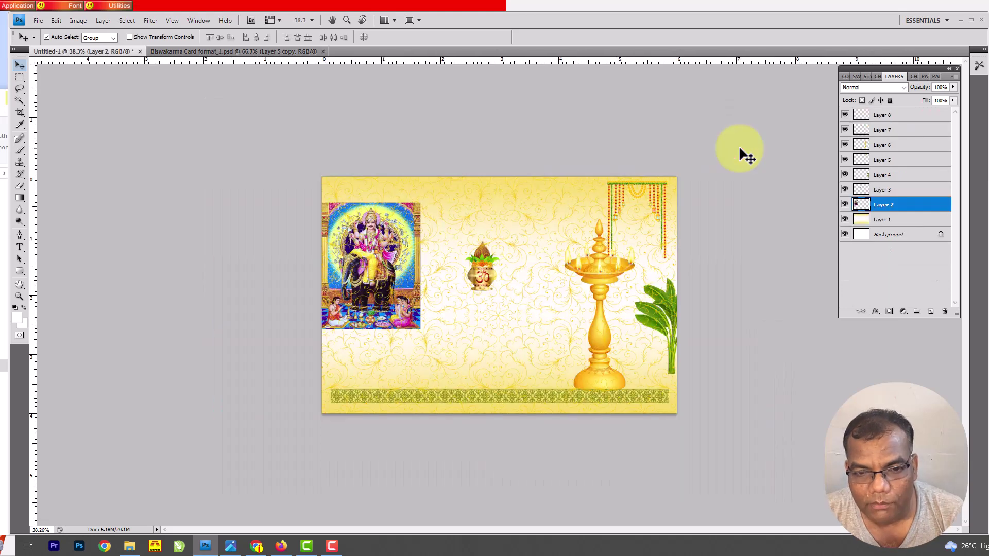
pyautogui.hotkey('ctrl', 'v')
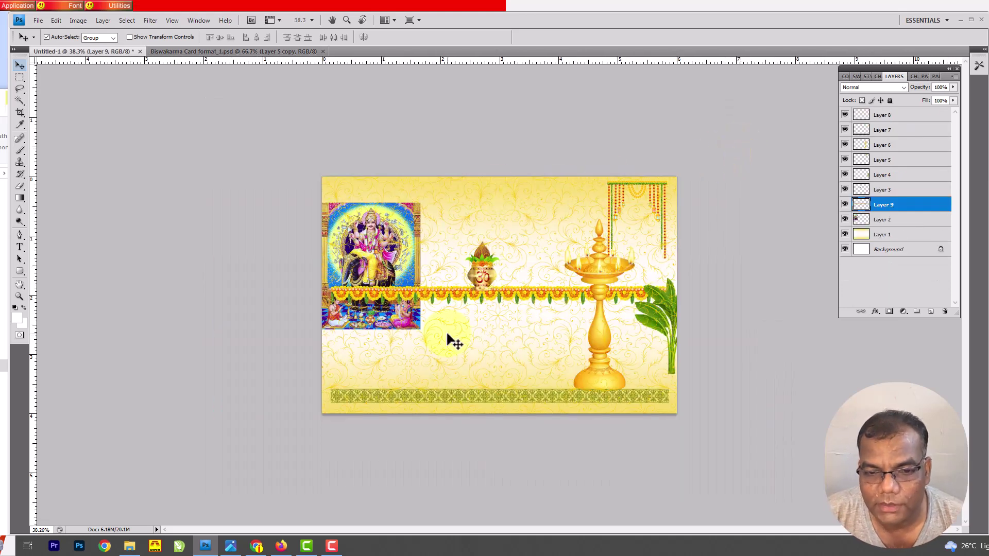
pyautogui.moveTo(434, 296); pyautogui.dragTo(431, 190)
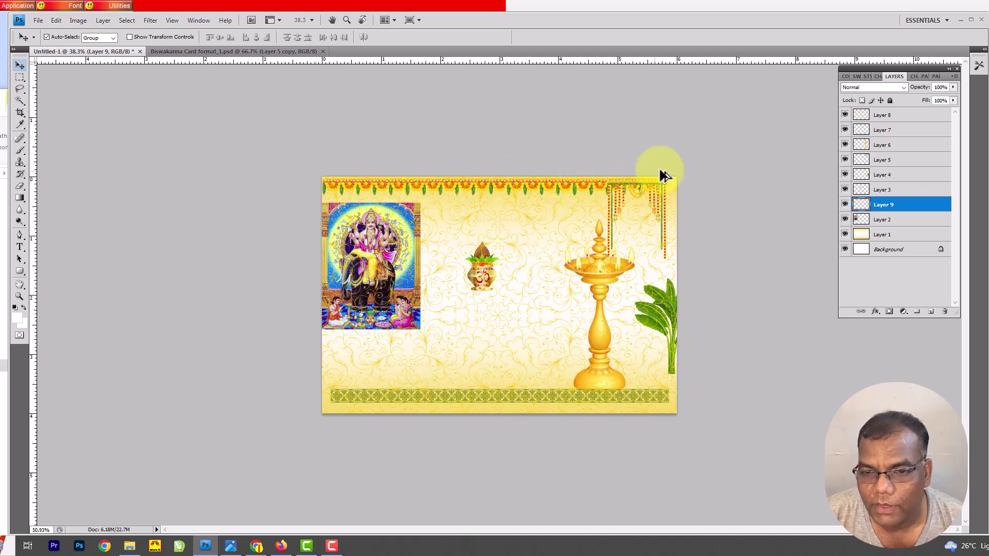
pyautogui.scroll(2, 723, 131)
pyautogui.moveTo(726, 128)
pyautogui.mouseDown()
pyautogui.moveTo(515, 135)
pyautogui.moveTo(532, 118)
pyautogui.mouseUp()
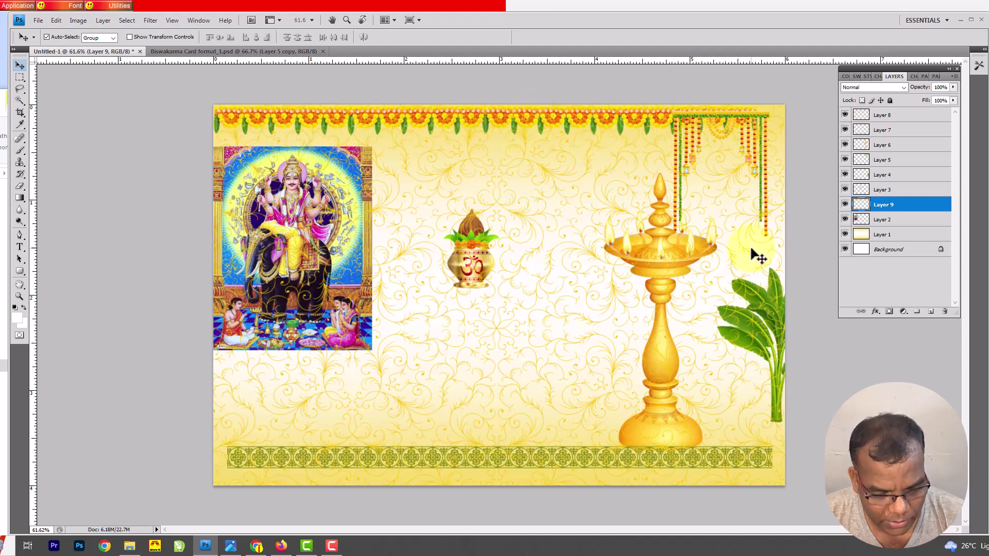
# Enlarge the top garland to about 105% so it spans the card's width
pyautogui.hotkey('ctrl', 't')
pyautogui.moveTo(760, 135); pyautogui.dragTo(788, 149)
pyautogui.press('Return')
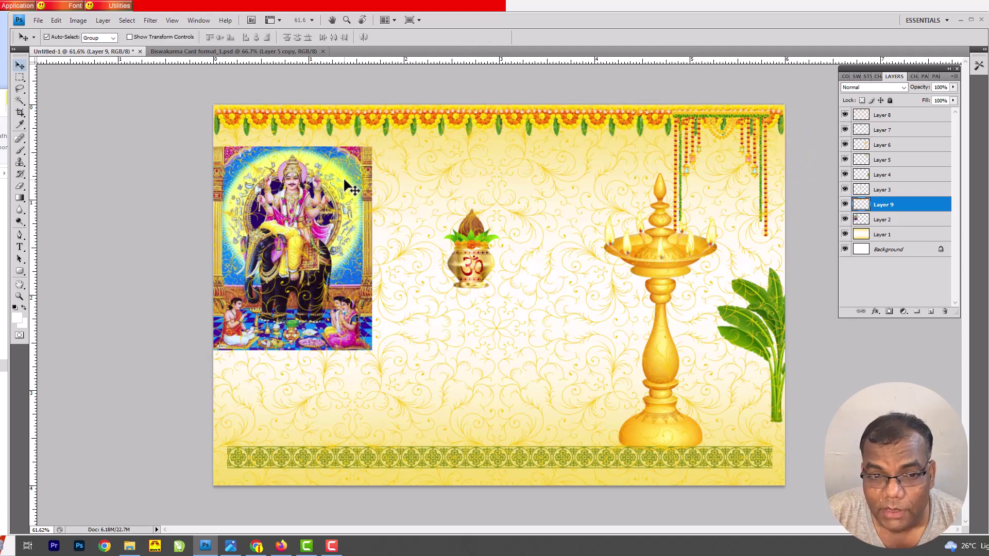
pyautogui.hotkey('ctrl', '+')
pyautogui.scroll(1, 359, 287)
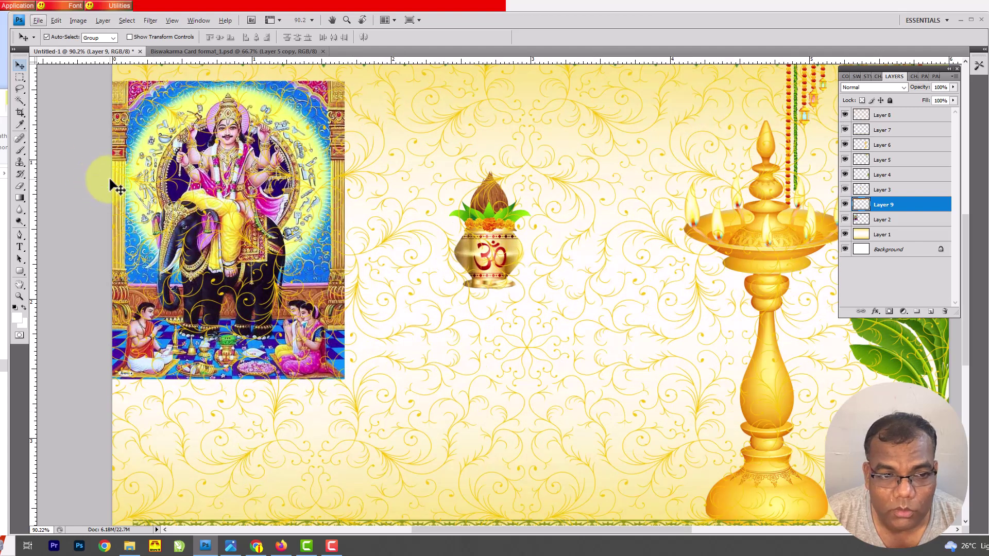
# Nudge the deity picture on Layer 2 slightly right and down
pyautogui.click(262, 296)
pyautogui.moveTo(259, 291); pyautogui.dragTo(274, 302)
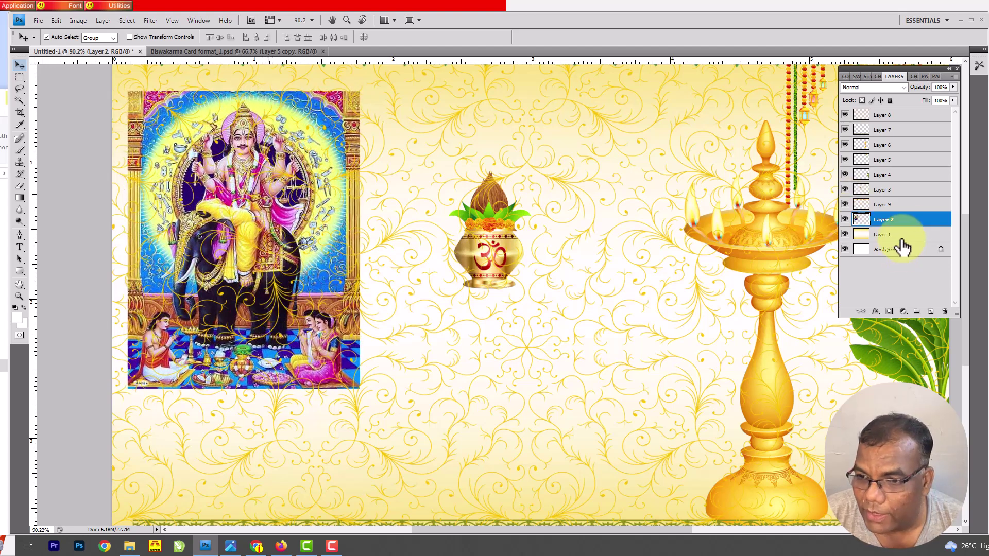
pyautogui.scroll(1, 914, 236)
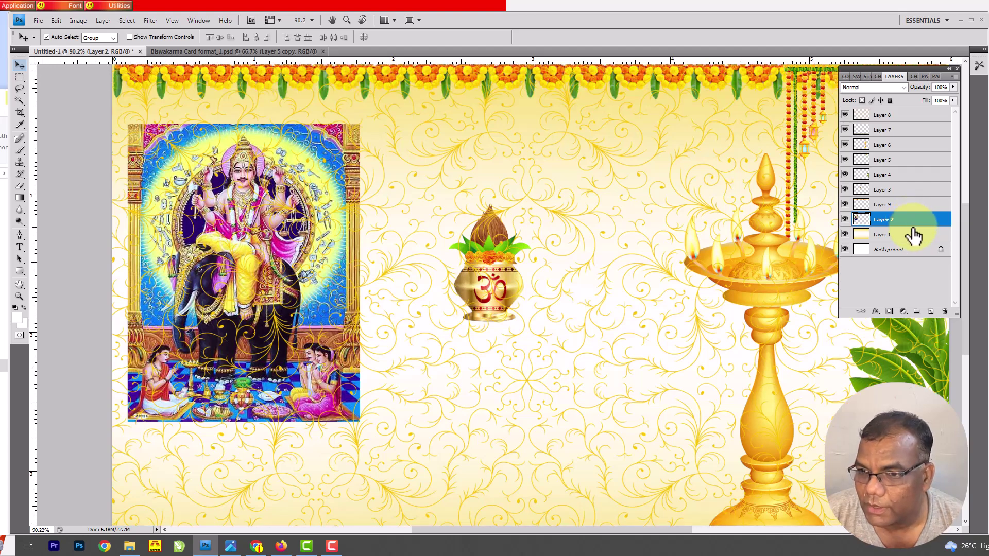
pyautogui.scroll(1, 915, 232)
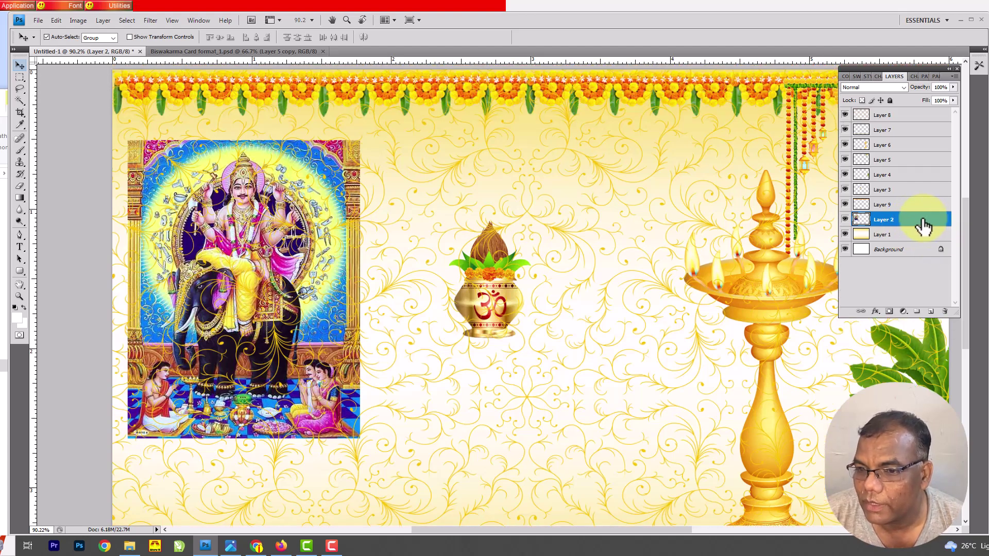
# Move the deity picture's Layer 2 to the top of the layer stack
pyautogui.moveTo(922, 225); pyautogui.dragTo(916, 106)
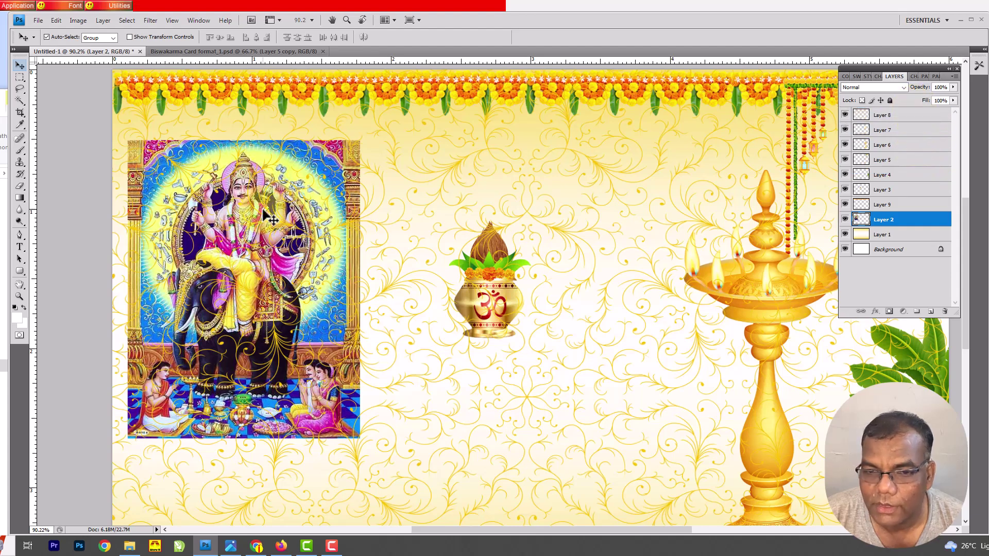
pyautogui.moveTo(925, 231); pyautogui.dragTo(919, 110)
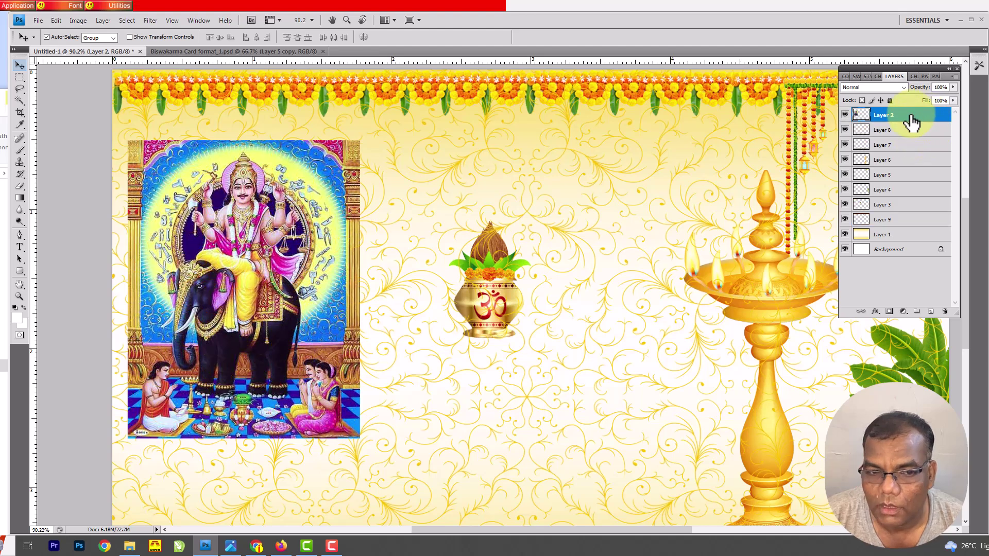
pyautogui.moveTo(361, 315)
pyautogui.mouseDown()
pyautogui.moveTo(451, 380)
pyautogui.moveTo(530, 281)
pyautogui.moveTo(469, 273)
pyautogui.mouseUp()
pyautogui.click(470, 273)
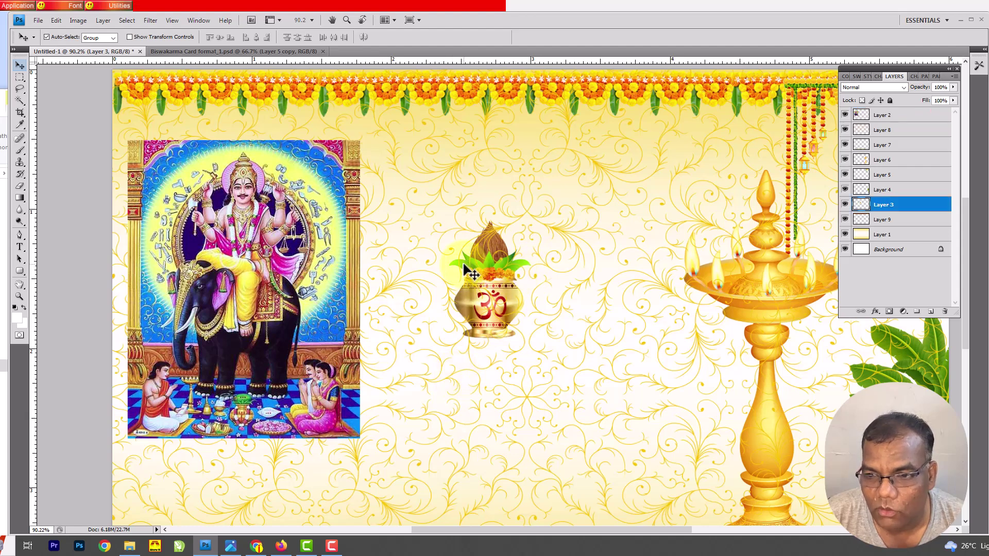
# Rename the kalash layer, Layer 3, to Kalasha
pyautogui.click(905, 201)
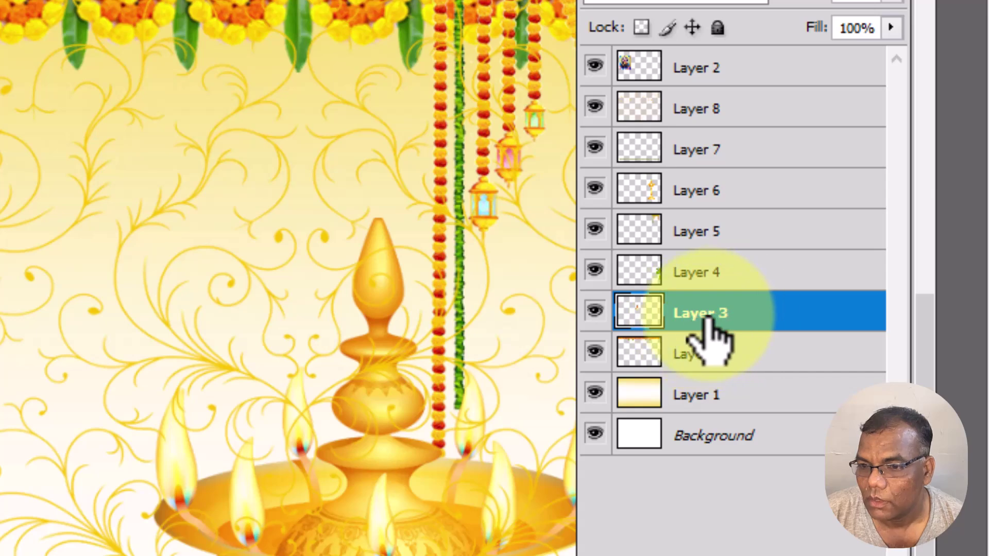
pyautogui.doubleClick(704, 315)
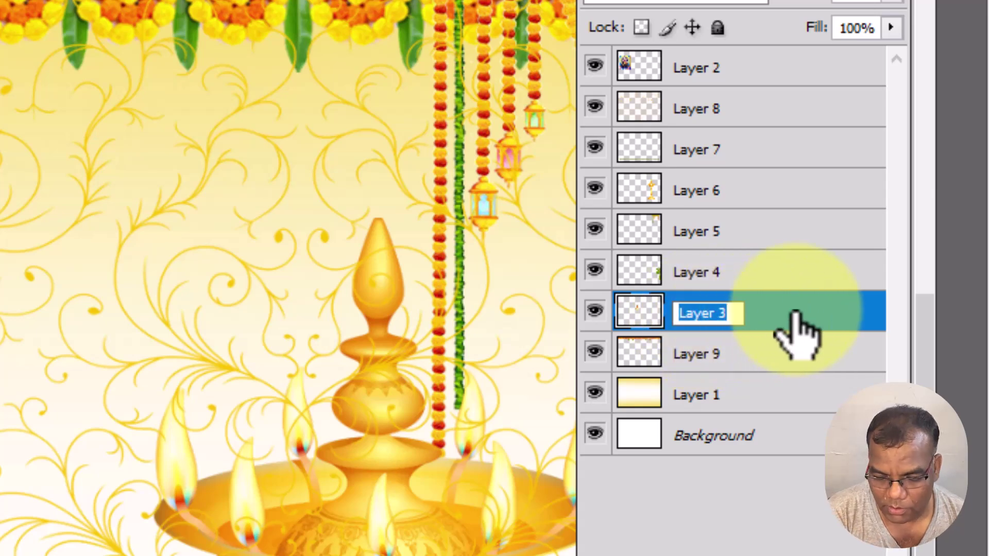
pyautogui.write('k')
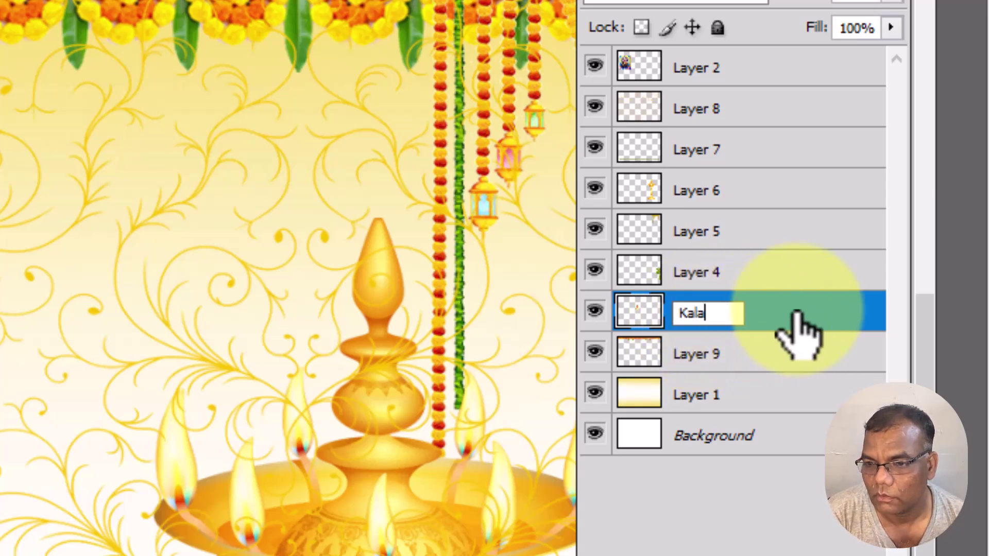
pyautogui.write('sha')
pyautogui.press('Return')
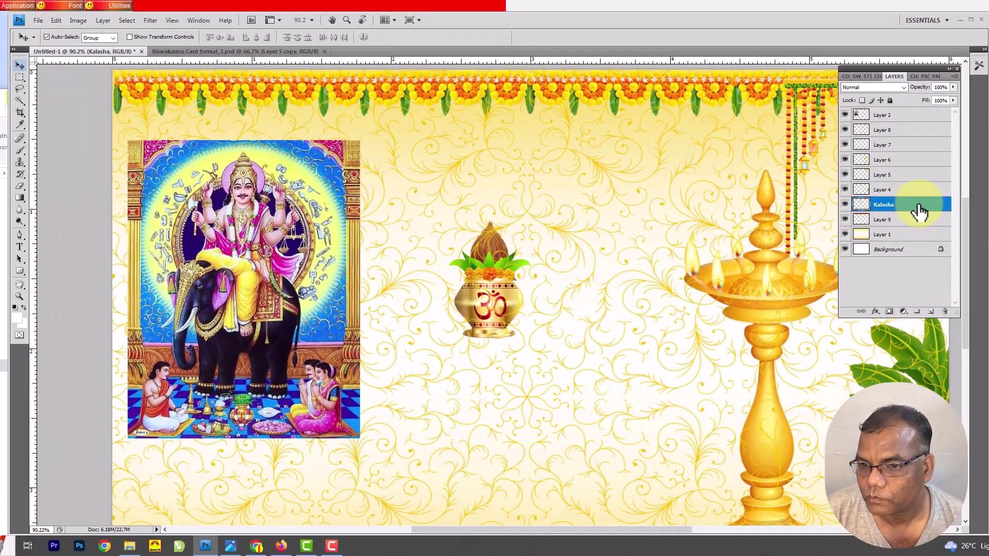
# Rename the banana tree layer to Banana Tre and the lamp layer to Deep
pyautogui.click(845, 190)
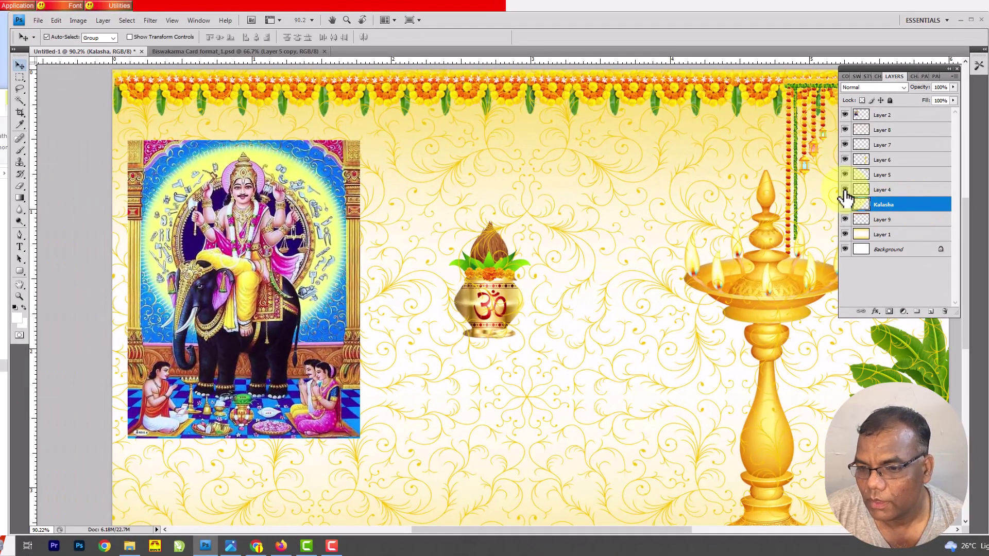
pyautogui.doubleClick(884, 190)
pyautogui.write('Banana Tre')
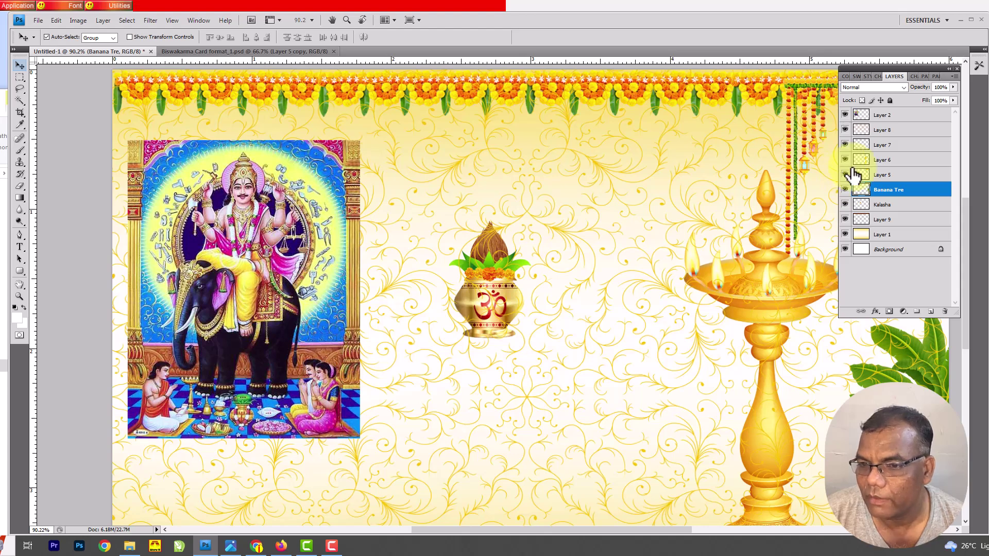
pyautogui.click(769, 267)
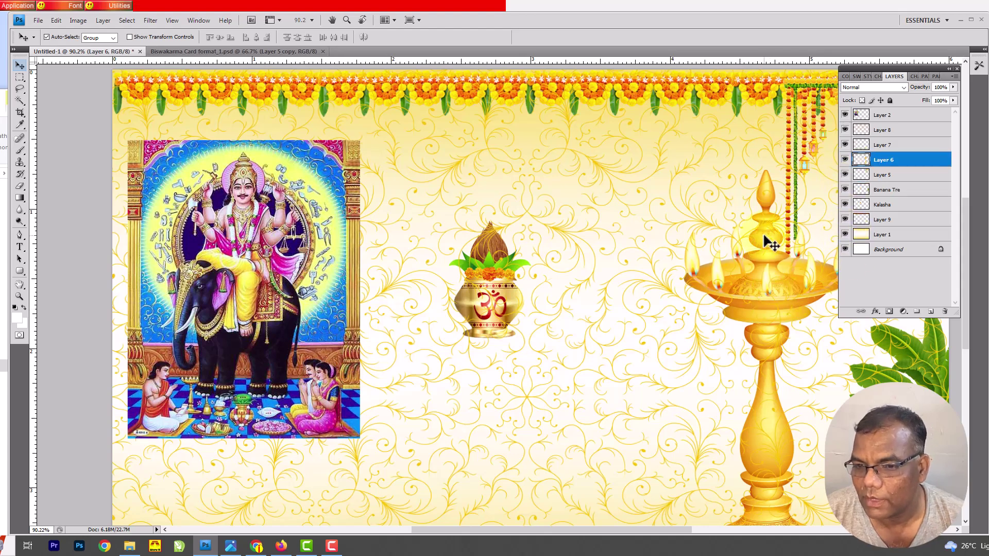
pyautogui.click(885, 160)
pyautogui.write('Deep')
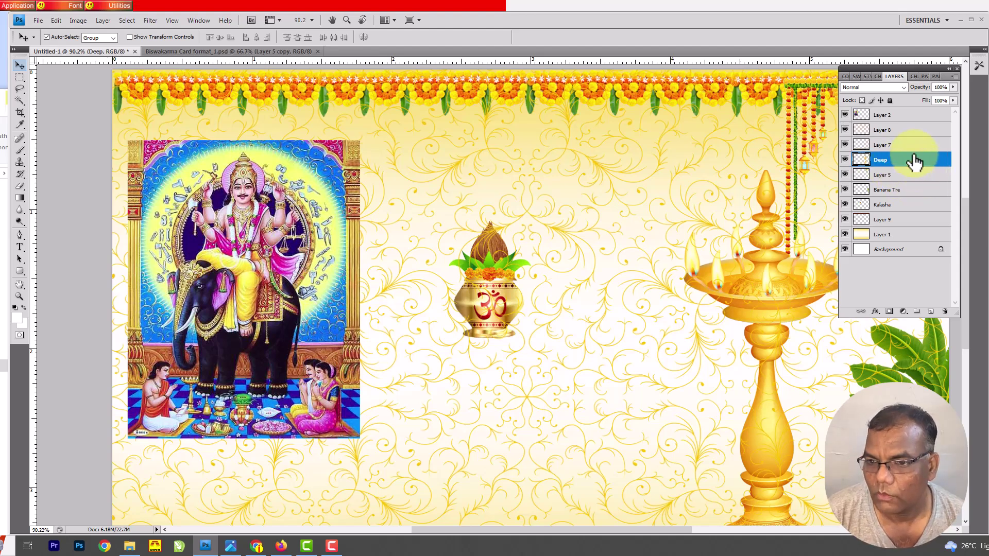
pyautogui.click(392, 334)
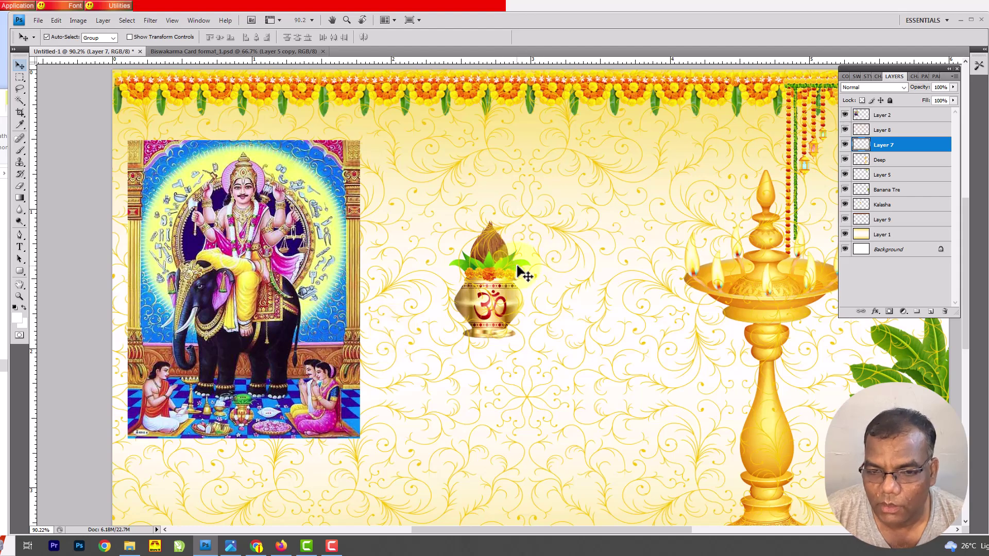
pyautogui.click(503, 251)
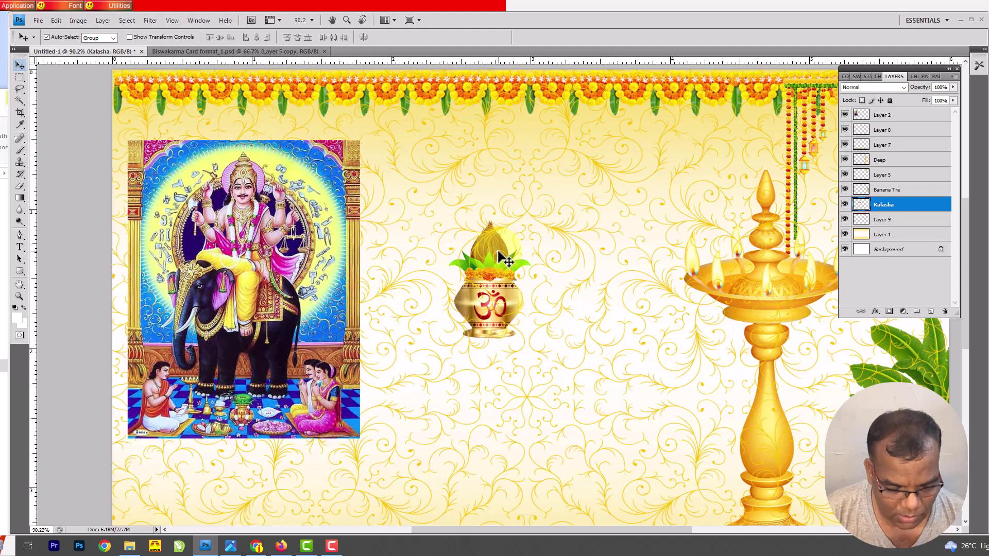
# Bring the Kalasha and Deep layers to the front with Ctrl+Shift+]
pyautogui.hotkey('ctrl', 'shift', ']')
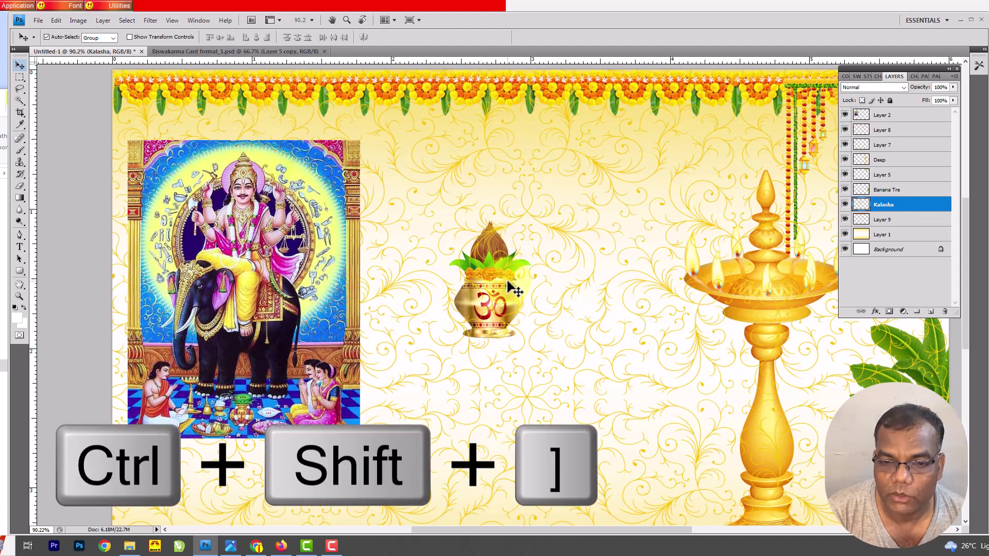
pyautogui.hotkey('ctrl', 'shift', ']')
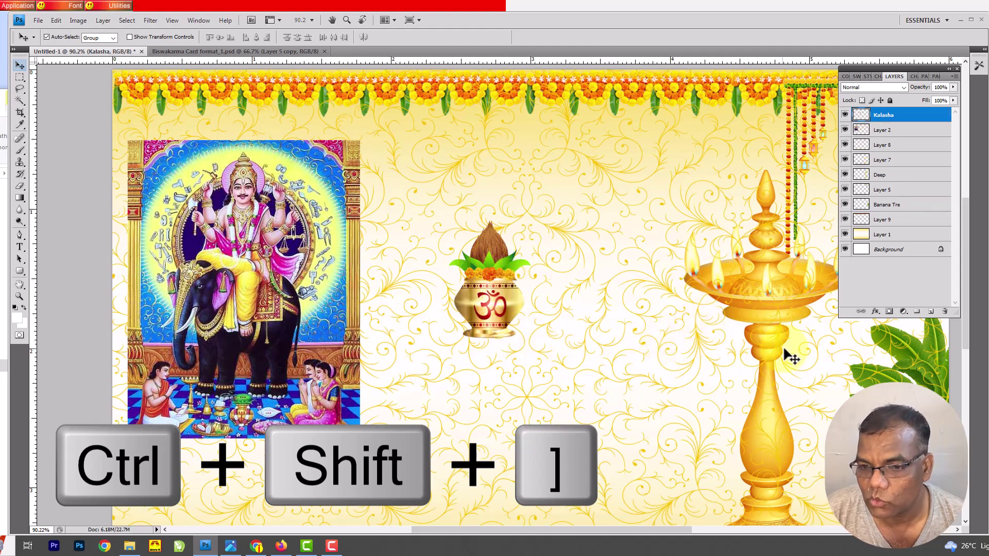
pyautogui.click(740, 319)
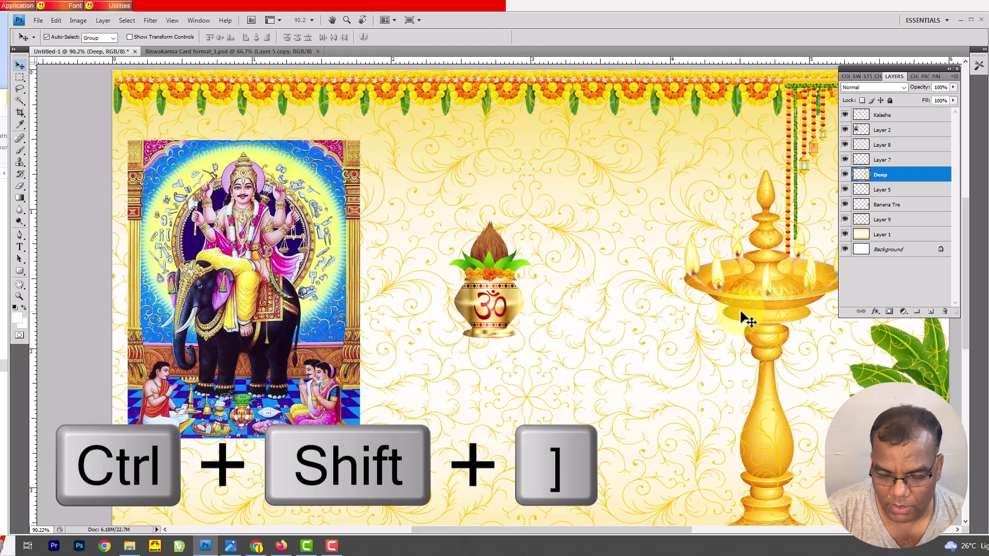
pyautogui.hotkey('ctrl', 'shift', ']')
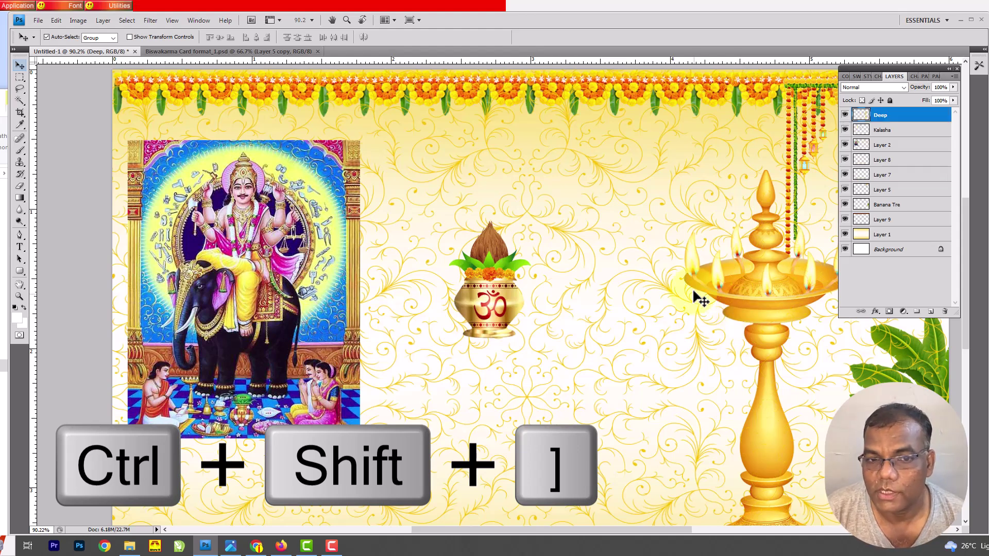
# Bring Layer 9 and then Banana Tre to the top of the layer stack
pyautogui.click(336, 96)
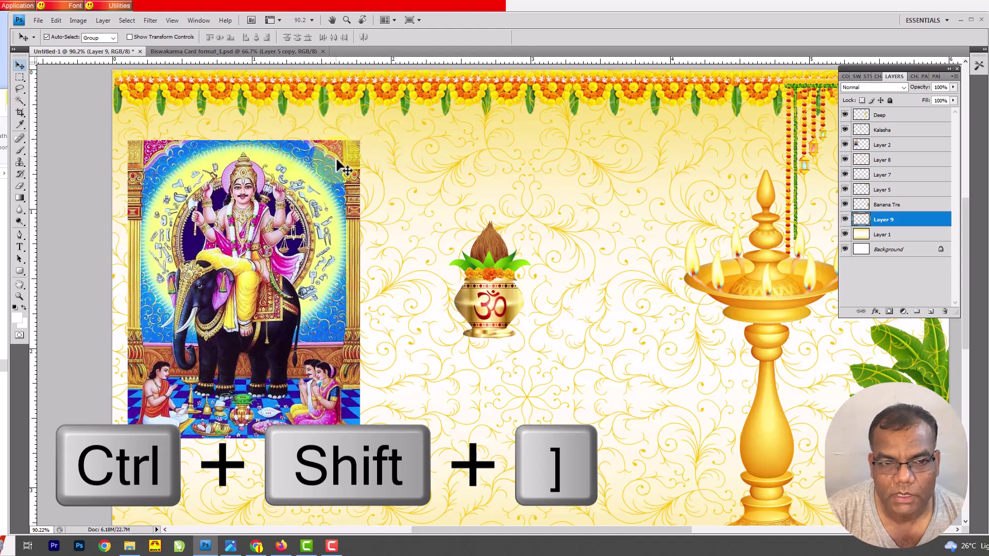
pyautogui.hotkey('ctrl', 'shift', ']')
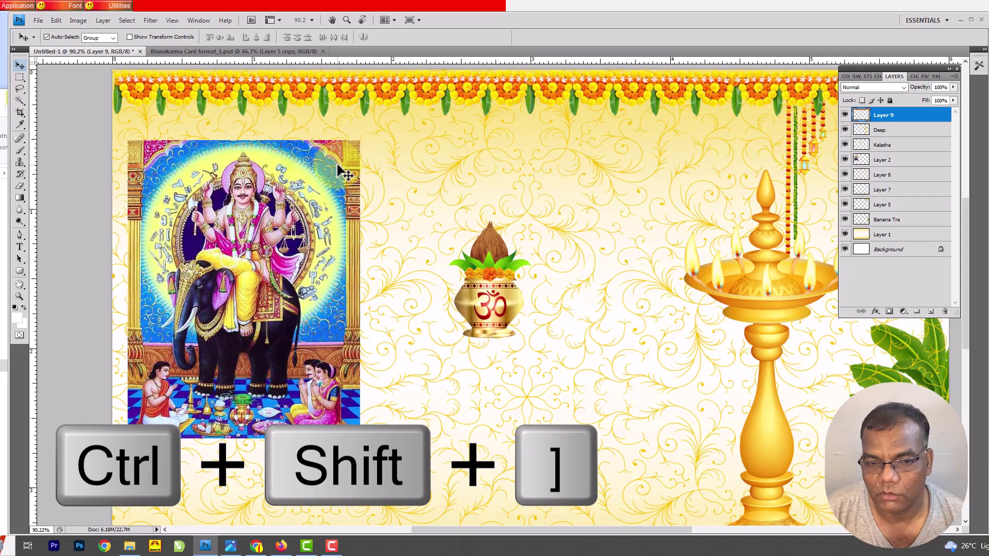
pyautogui.scroll(-3, 788, 403)
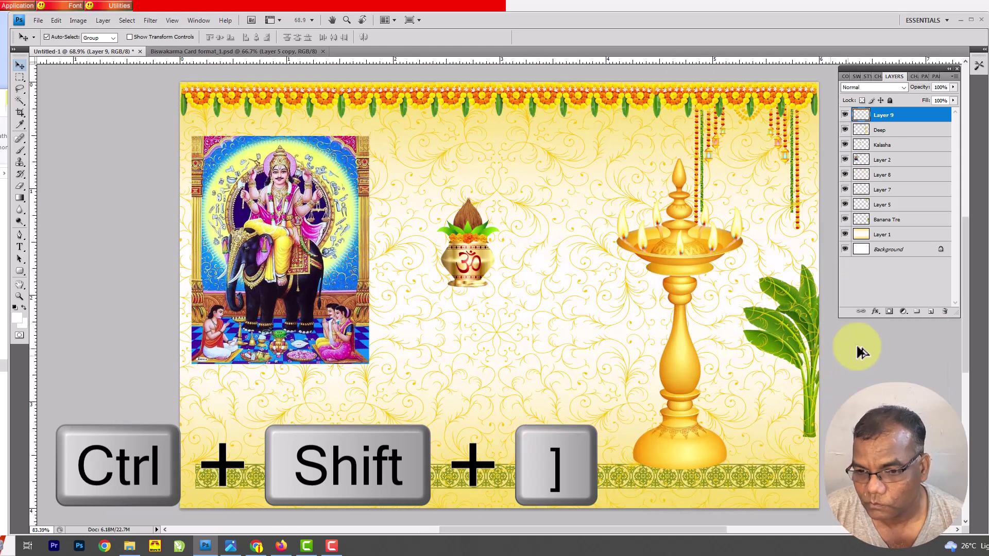
pyautogui.scroll(3, 778, 353)
pyautogui.scroll(2, 750, 357)
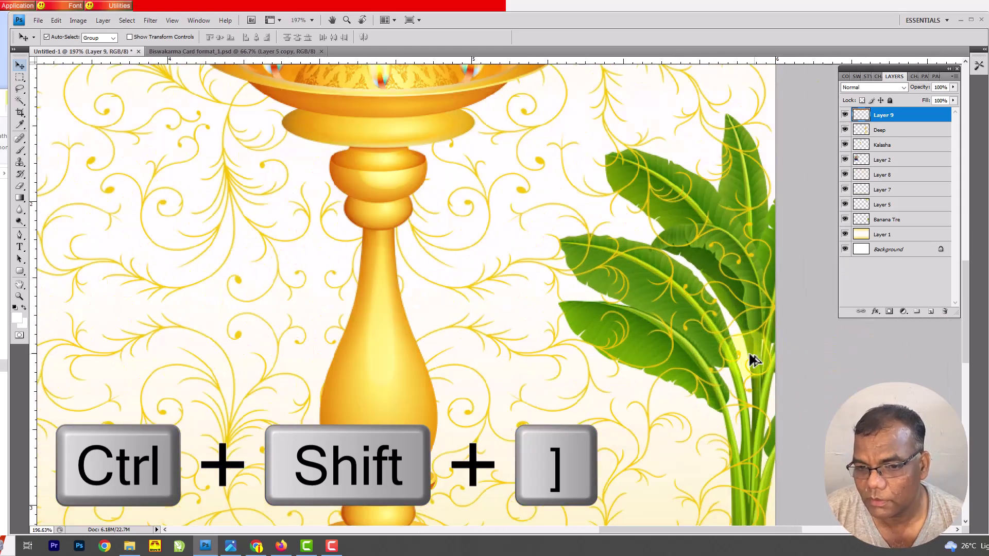
pyautogui.click(637, 273)
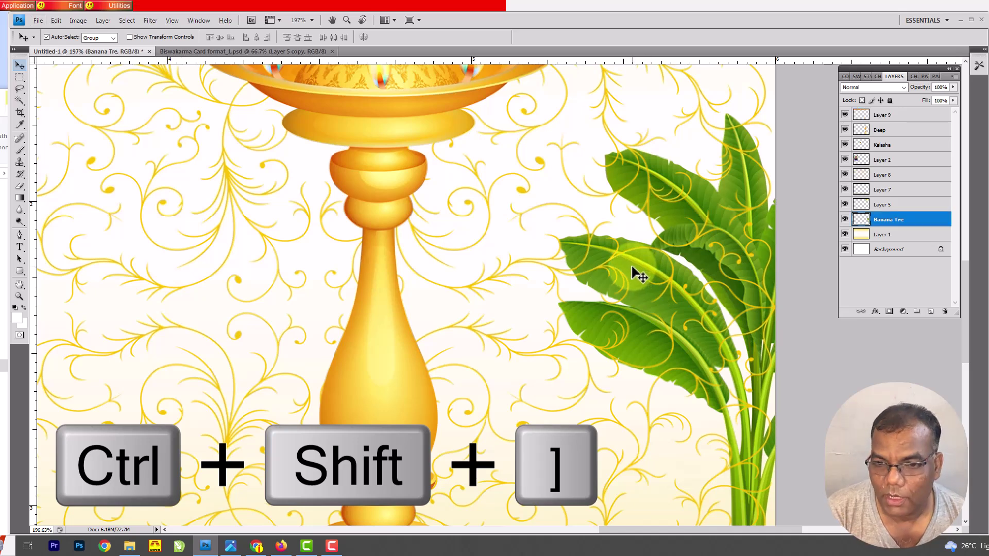
pyautogui.hotkey('ctrl', 'shift', ']')
pyautogui.scroll(-3, 456, 360)
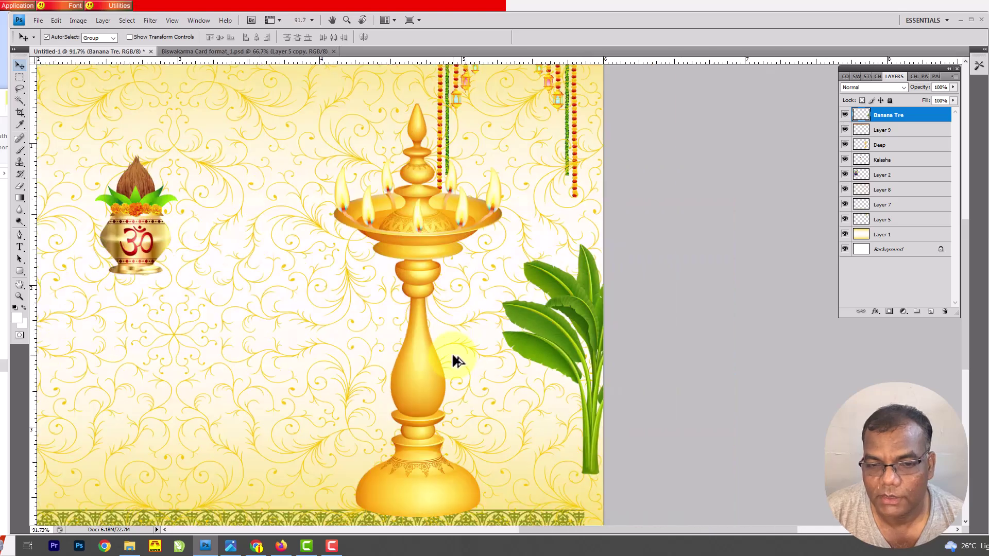
pyautogui.scroll(-1, 453, 358)
pyautogui.scroll(-1, 515, 356)
# Shrink the Deep lamp to about 56% and move it down toward the bottom border
pyautogui.click(639, 352)
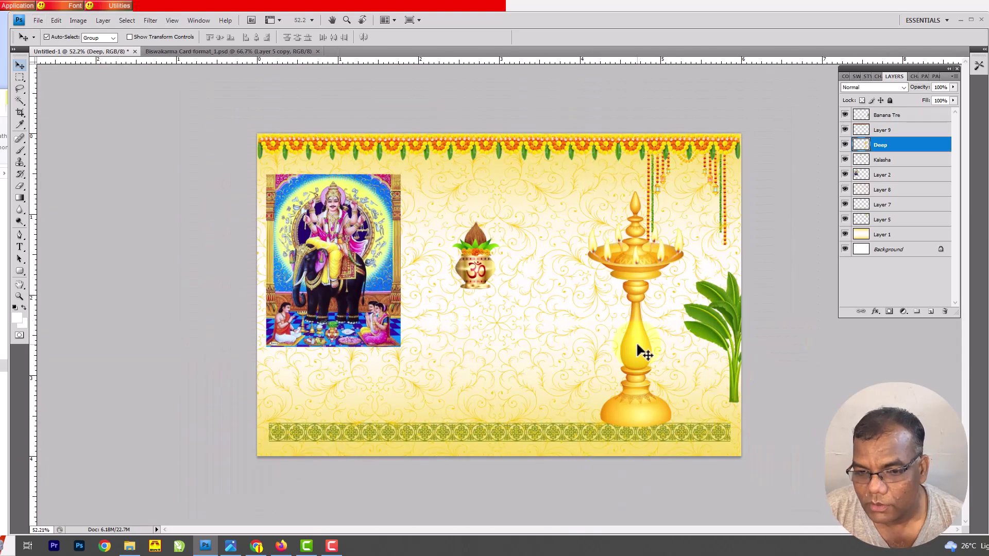
pyautogui.hotkey('ctrl', 't')
pyautogui.moveTo(588, 428); pyautogui.dragTo(630, 323)
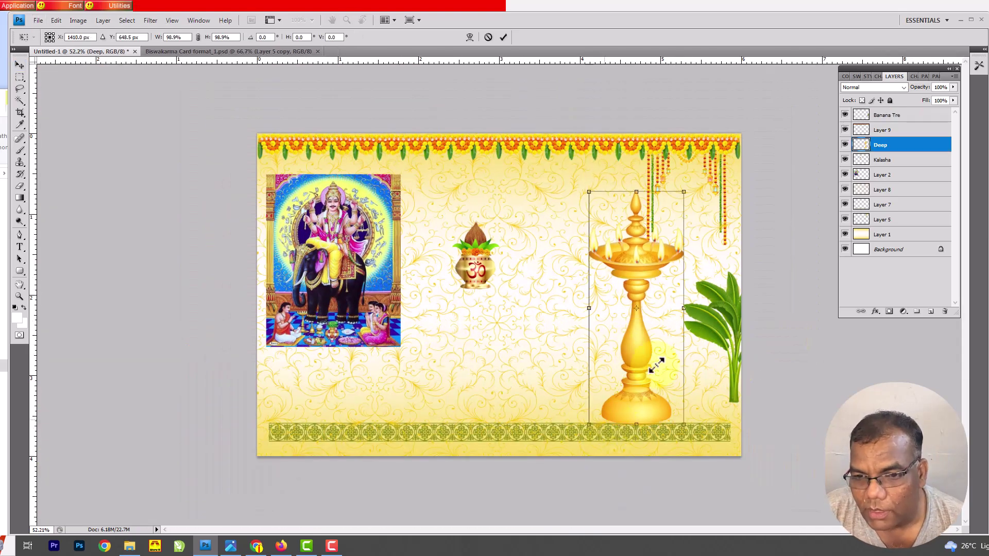
pyautogui.press('Return')
pyautogui.moveTo(662, 287); pyautogui.dragTo(662, 376)
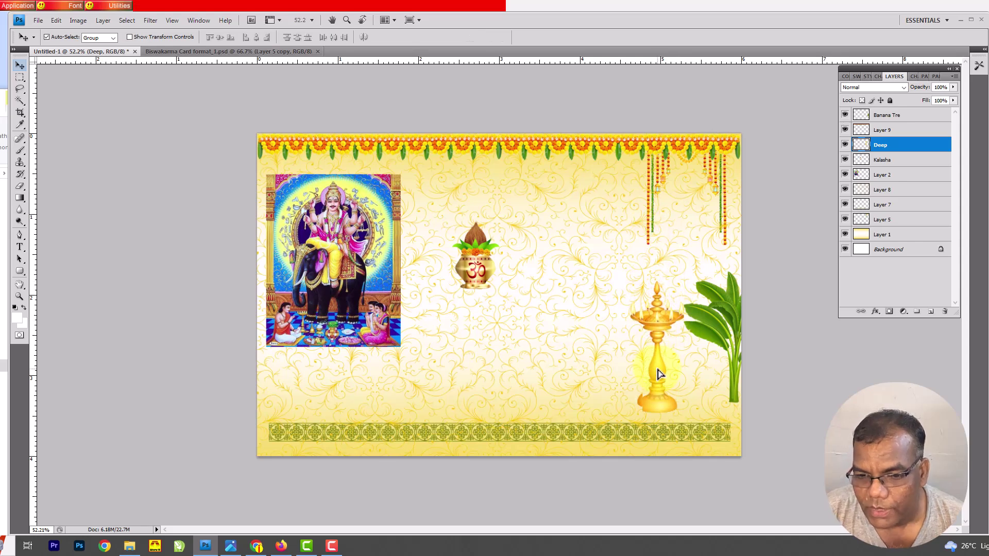
# Bring Layer 7's border band to the top of the layer stack
pyautogui.scroll(2, 309, 466)
pyautogui.scroll(2, 281, 500)
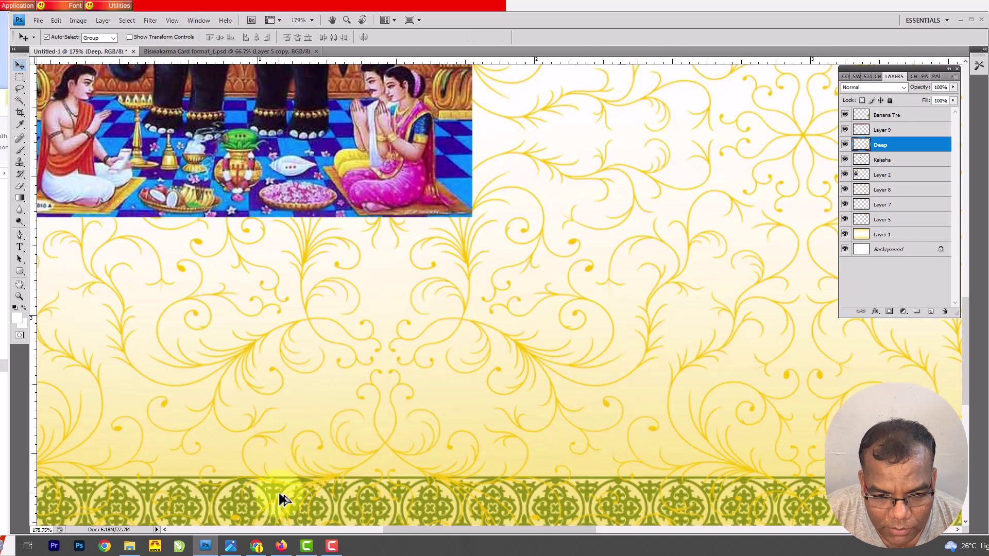
pyautogui.click(269, 492)
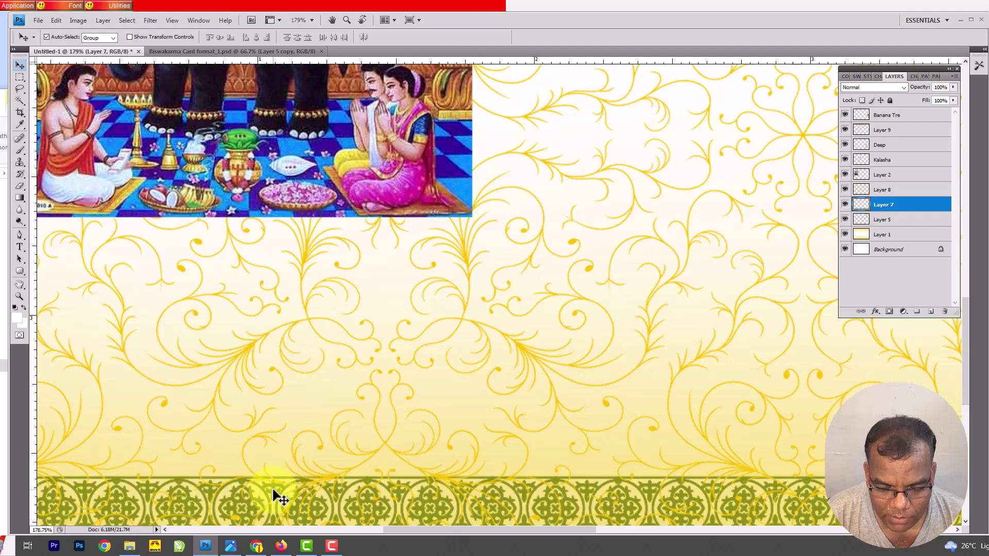
pyautogui.hotkey('ctrl', 'shift', ']')
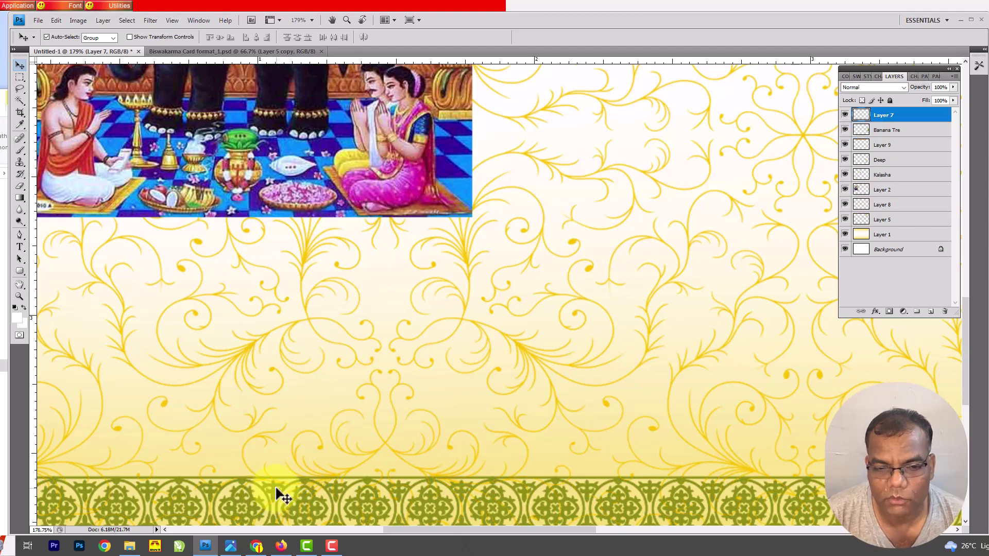
pyautogui.scroll(-3, 281, 497)
pyautogui.click(330, 289)
# Enlarge the deity image (Layer 2) to about 146% and move it to the card's left edge
pyautogui.hotkey('ctrl', 't')
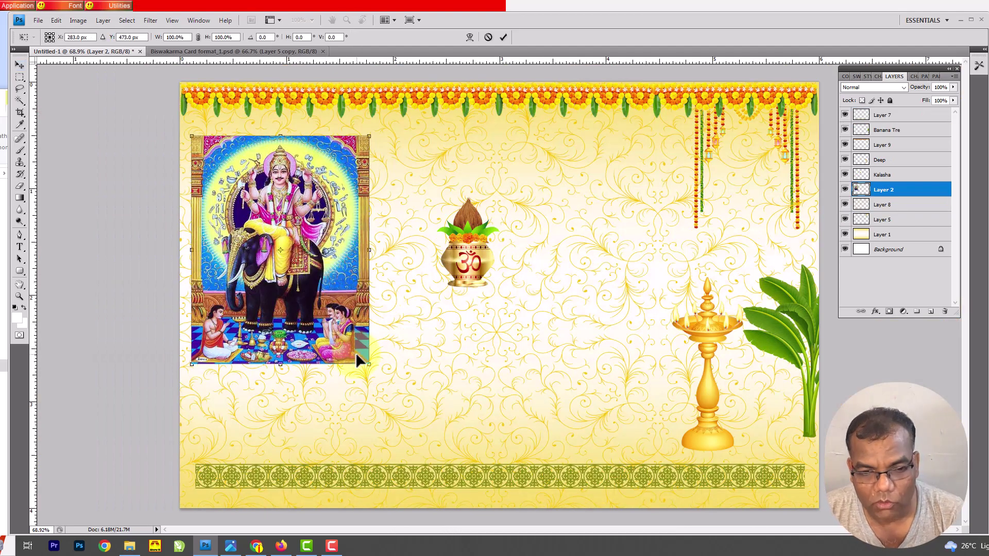
pyautogui.moveTo(368, 364); pyautogui.dragTo(448, 460)
pyautogui.moveTo(443, 137); pyautogui.dragTo(453, 123)
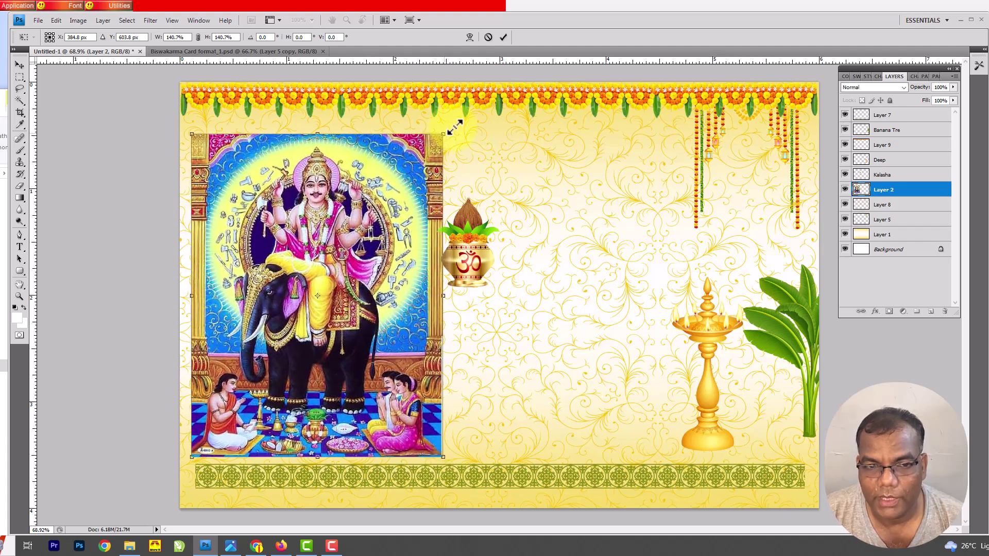
pyautogui.press('Return')
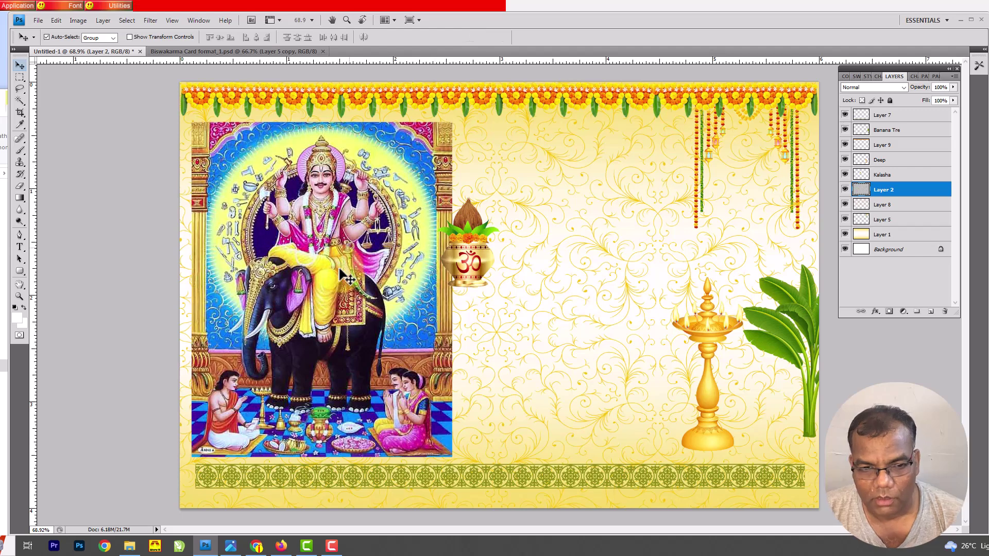
pyautogui.moveTo(340, 271); pyautogui.dragTo(332, 277)
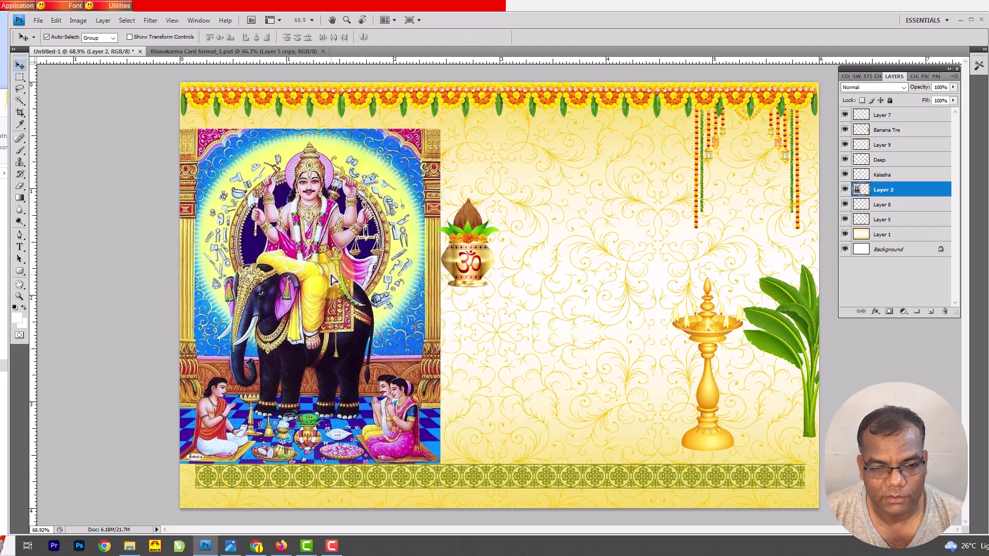
pyautogui.hotkey('ctrl', 't')
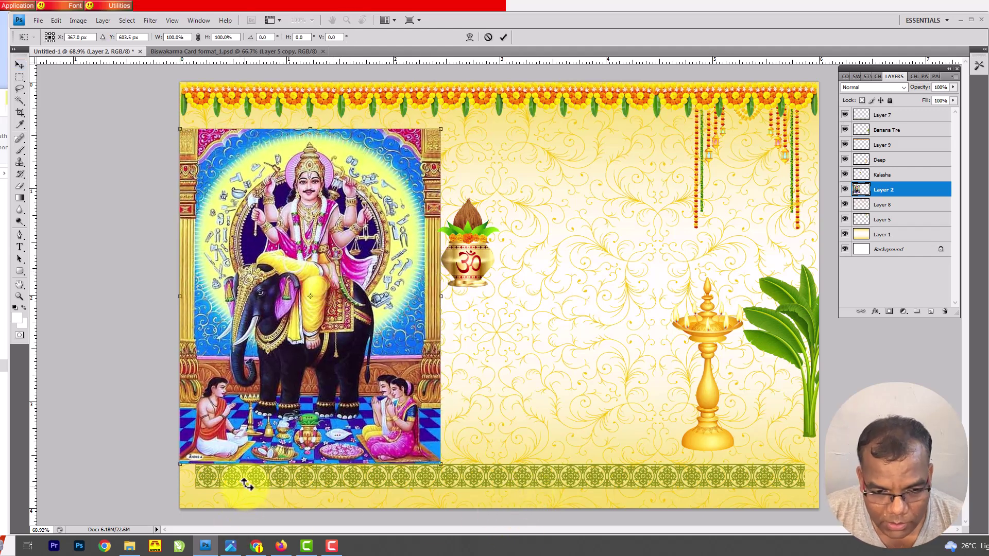
pyautogui.press('Return')
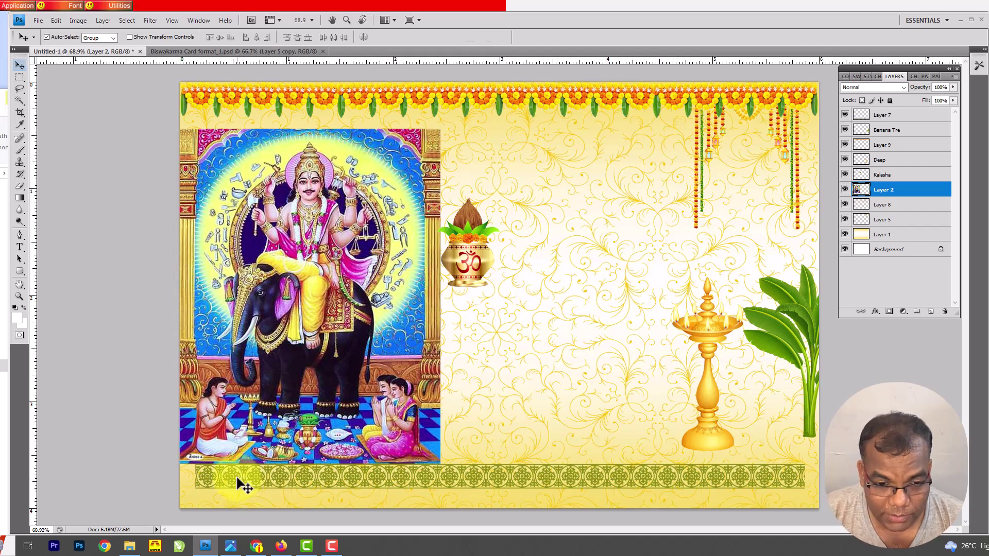
# Shift the Layer 7 border band left and stretch it to the card's right edge
pyautogui.moveTo(237, 479); pyautogui.dragTo(225, 481)
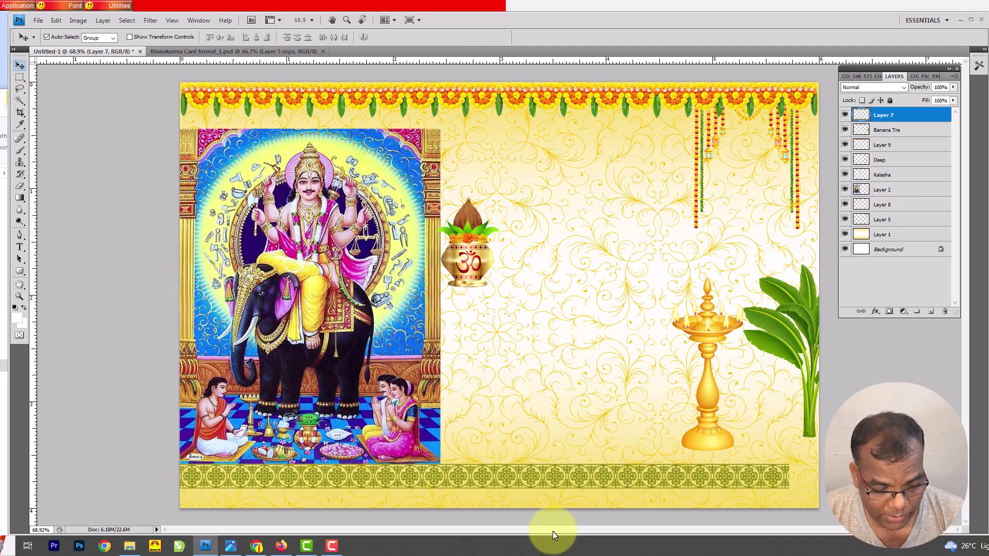
pyautogui.hotkey('ctrl', 't')
pyautogui.moveTo(791, 491); pyautogui.dragTo(819, 503)
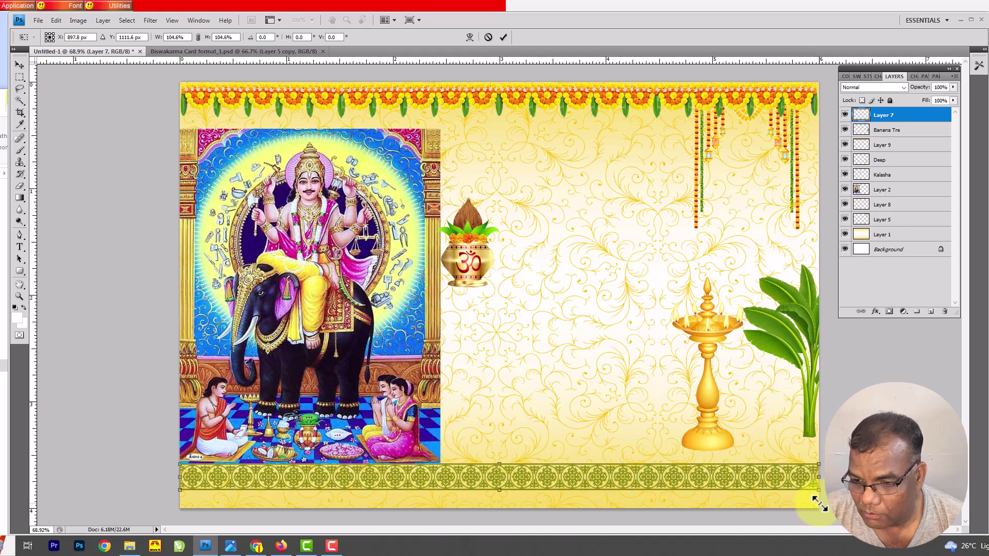
pyautogui.press('Return')
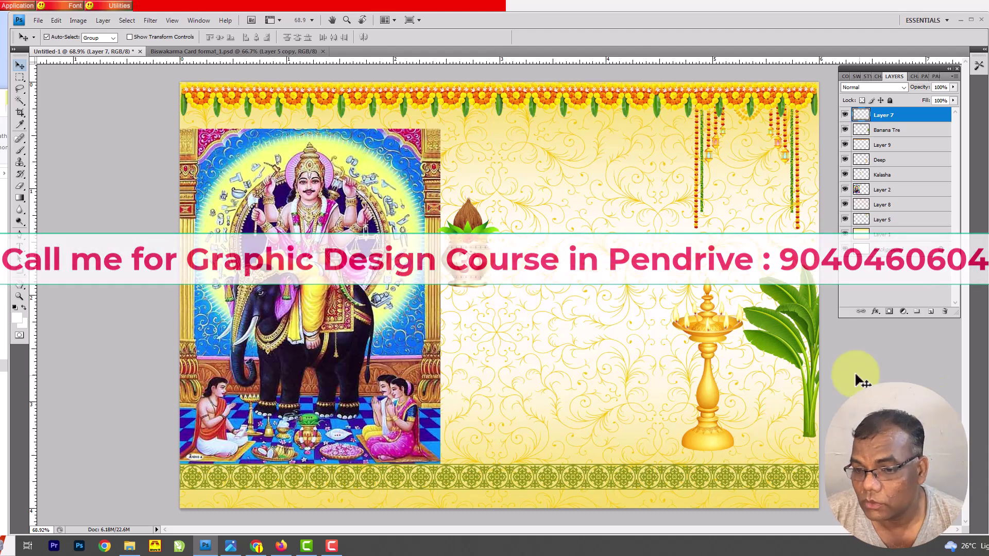
# Lower the banana tree toward the border and shrink the Deep oil lamp proportionally
pyautogui.click(790, 349)
pyautogui.moveTo(790, 348); pyautogui.dragTo(796, 369)
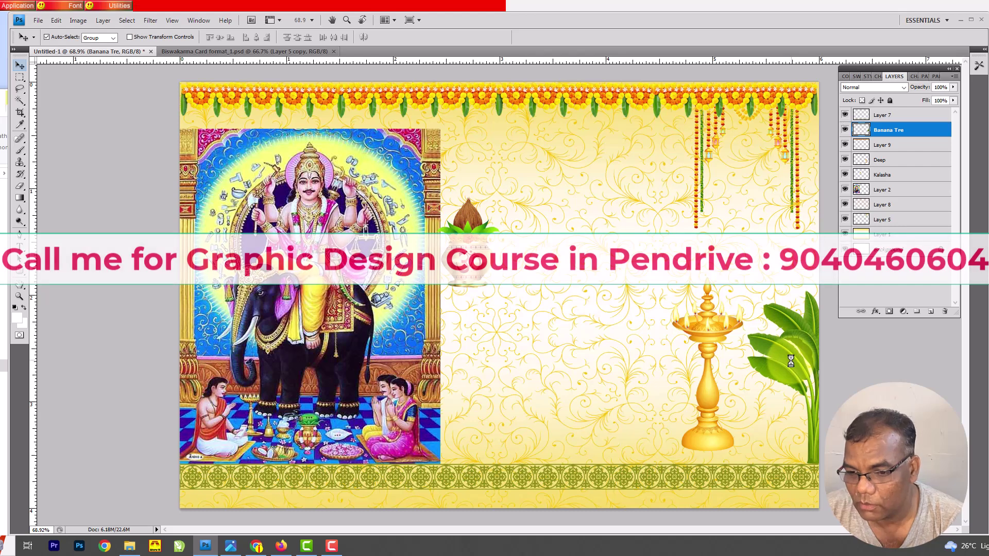
pyautogui.click(721, 394)
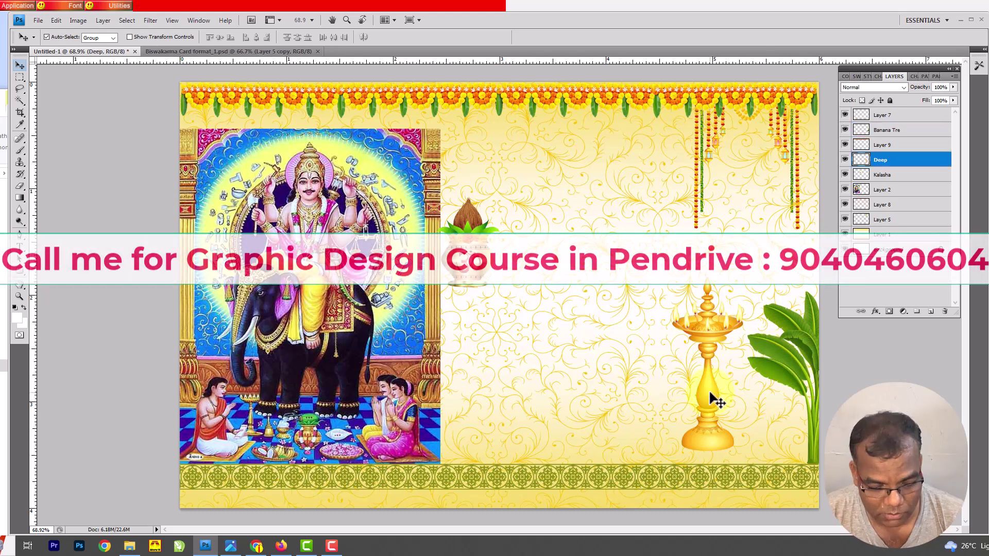
pyautogui.hotkey('ctrl', 't')
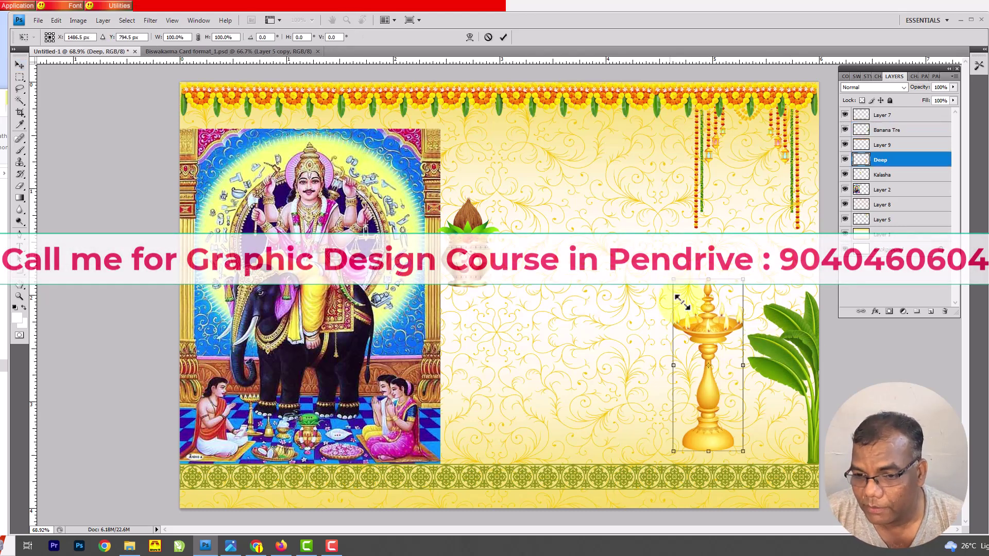
pyautogui.moveTo(672, 279); pyautogui.dragTo(699, 332)
pyautogui.press('Return')
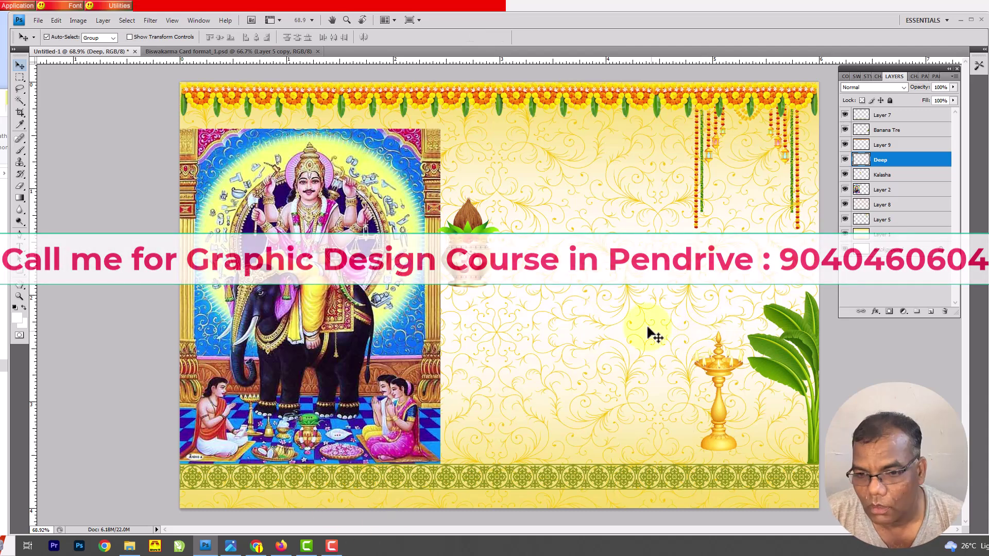
# Shrink the Banana Tre layer to about 91% and duplicate it
pyautogui.click(783, 360)
pyautogui.hotkey('ctrl', 't')
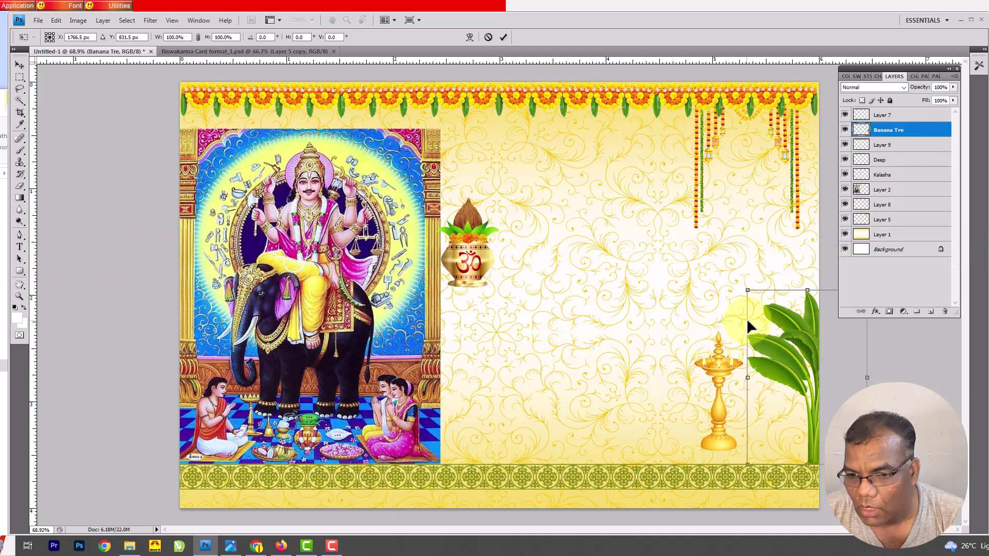
pyautogui.moveTo(746, 290); pyautogui.dragTo(766, 323)
pyautogui.press('Return')
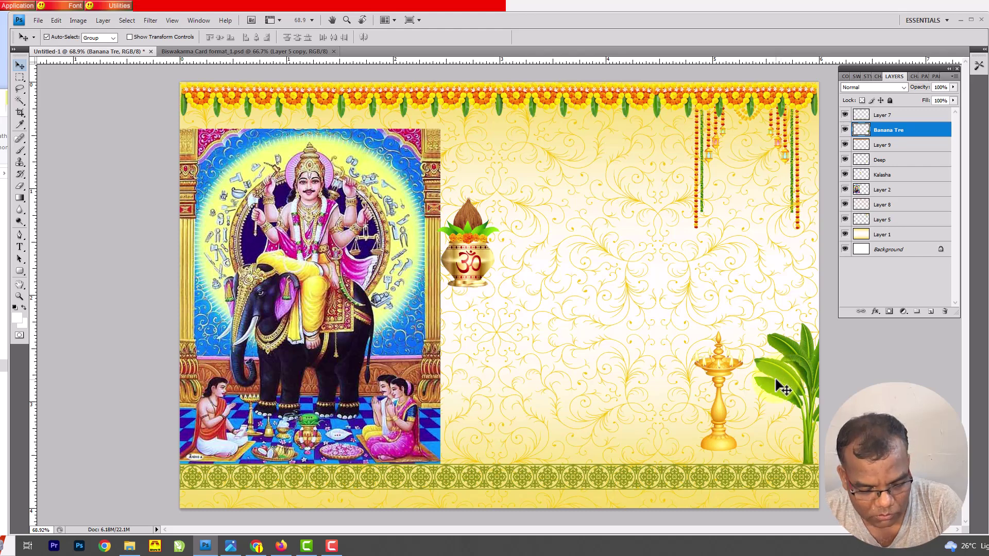
pyautogui.hotkey('ctrl', 'j')
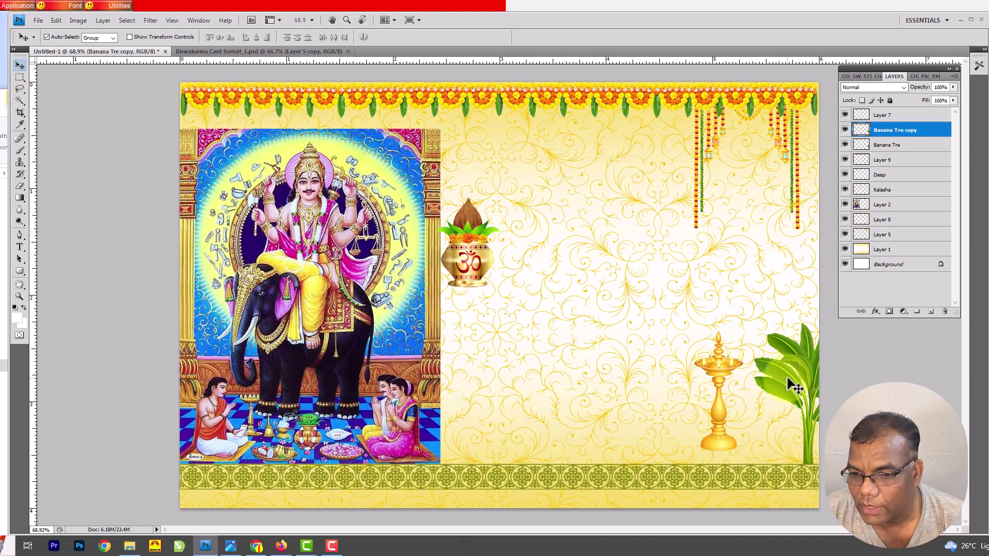
# Flip the Banana Tre copy horizontally beside the deity image, then bring Layer 2 to front
pyautogui.moveTo(793, 384); pyautogui.dragTo(511, 390)
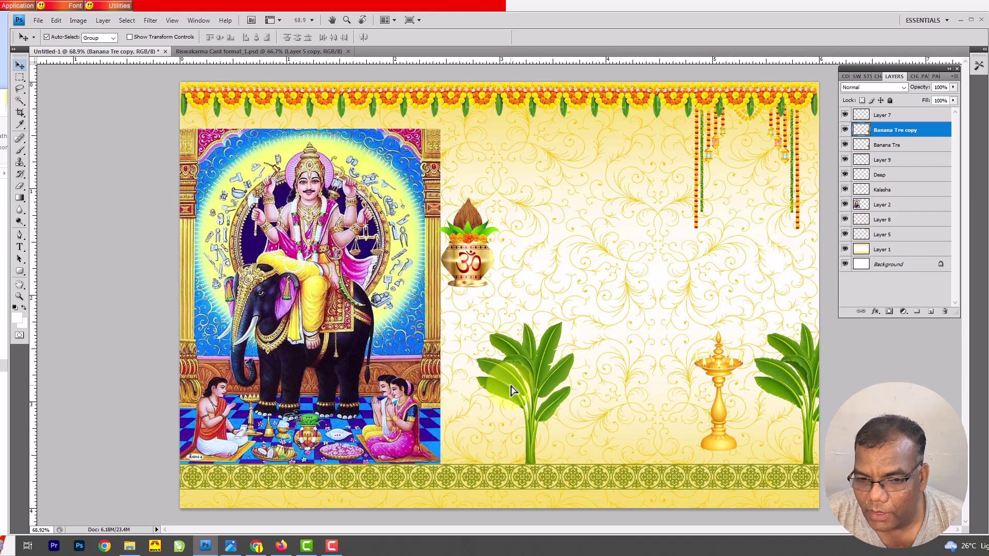
pyautogui.rightClick(510, 384)
pyautogui.hotkey('ctrl', 't')
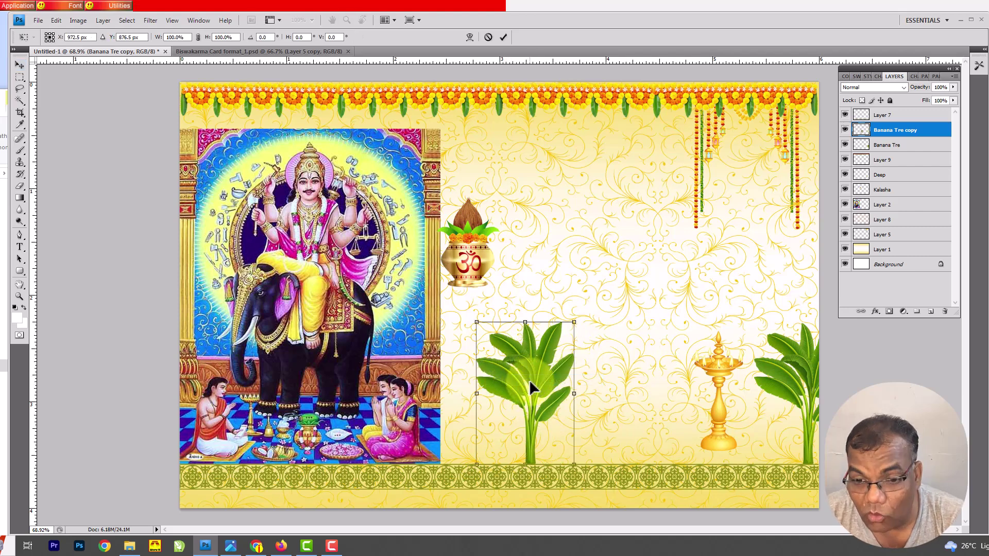
pyautogui.rightClick(502, 379)
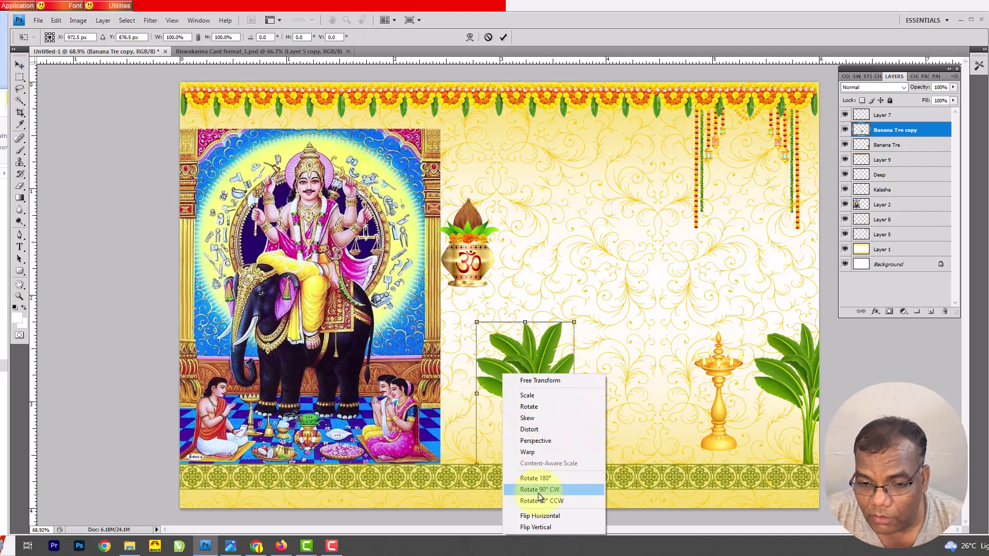
pyautogui.click(547, 513)
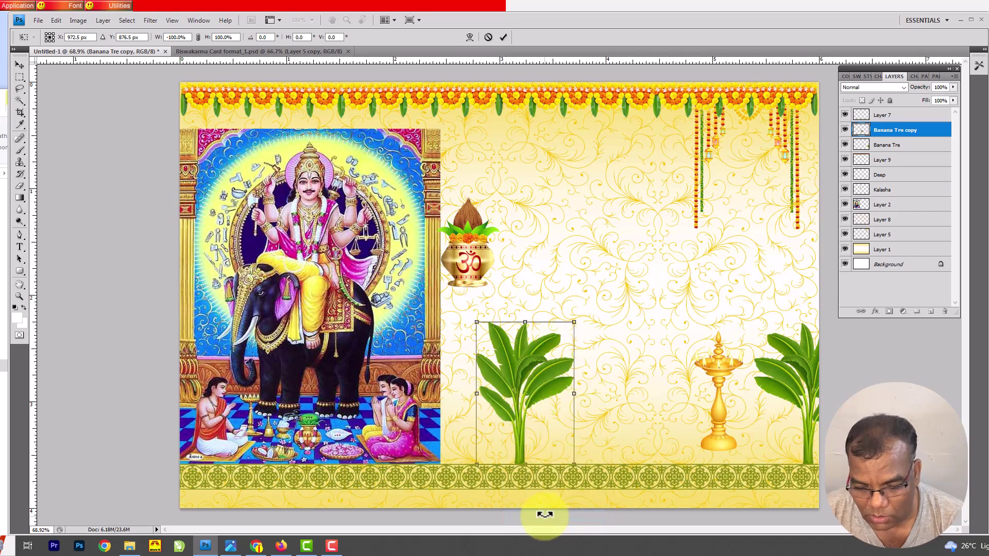
pyautogui.moveTo(526, 384); pyautogui.dragTo(456, 381)
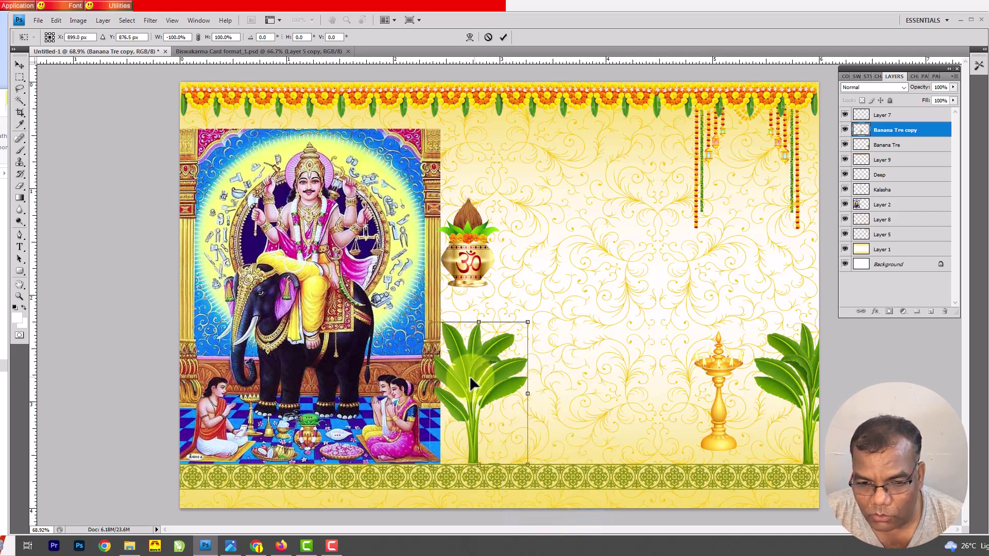
pyautogui.press('Return')
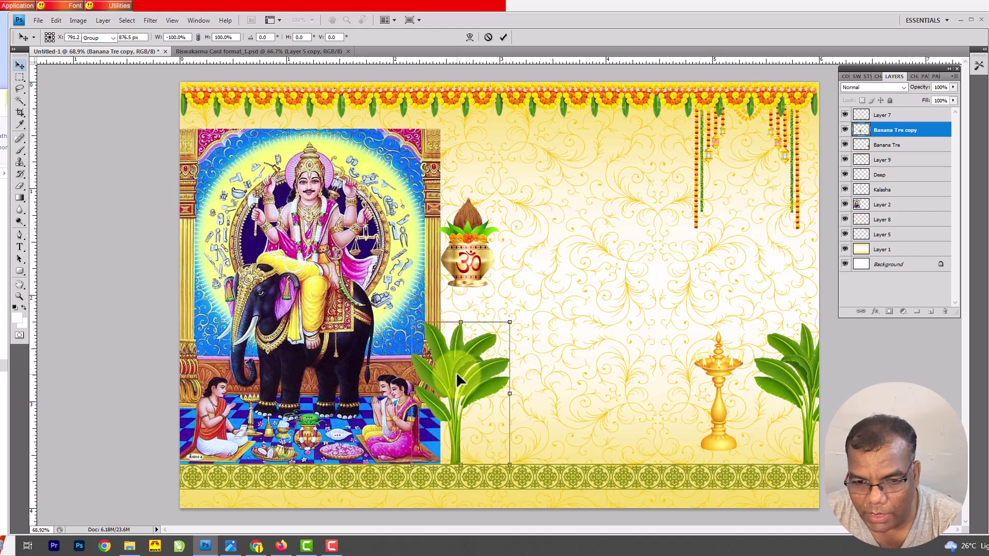
pyautogui.click(412, 246)
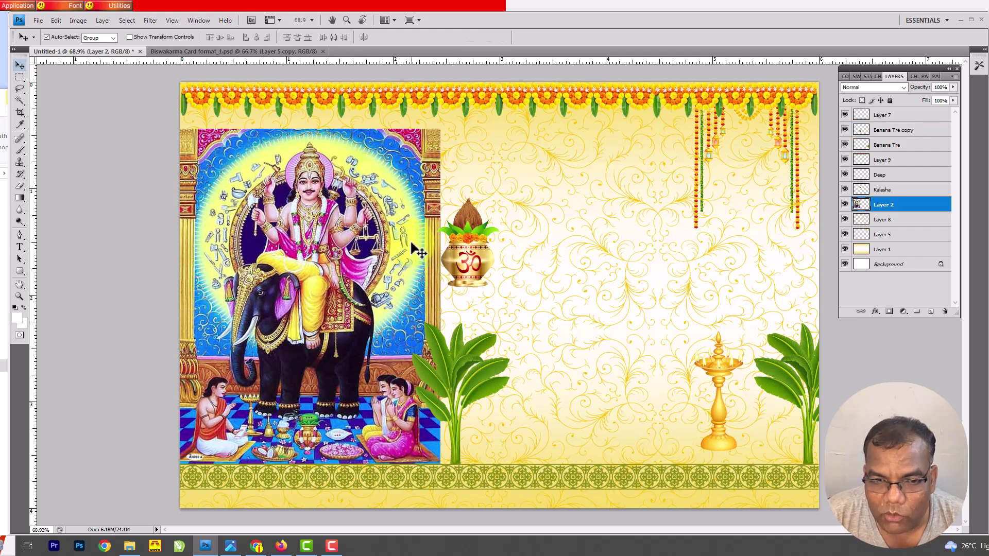
pyautogui.hotkey('ctrl', 'shift', ']')
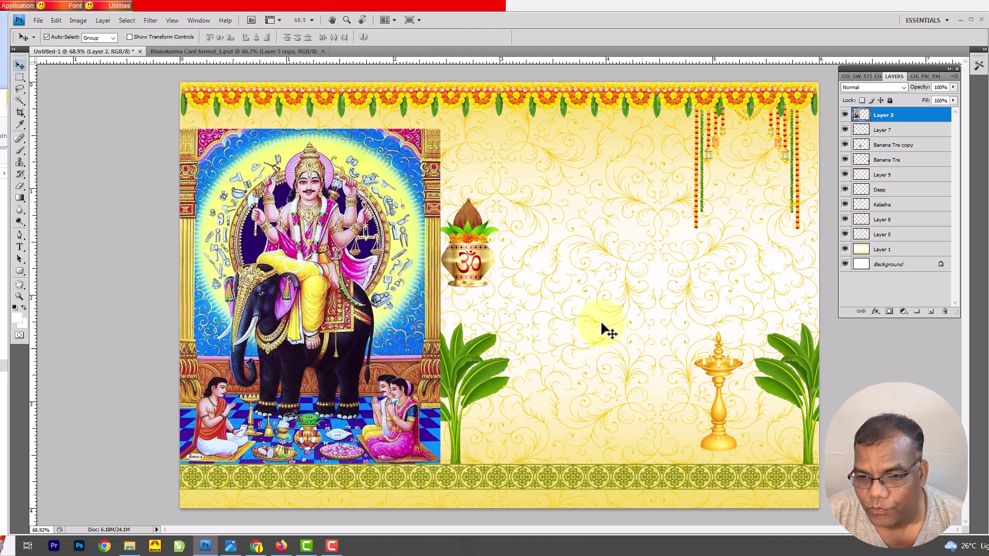
# Shrink the kalasha pot to about two thirds, raise the oil lamp, and copy the pot
pyautogui.click(476, 255)
pyautogui.hotkey('ctrl', 't')
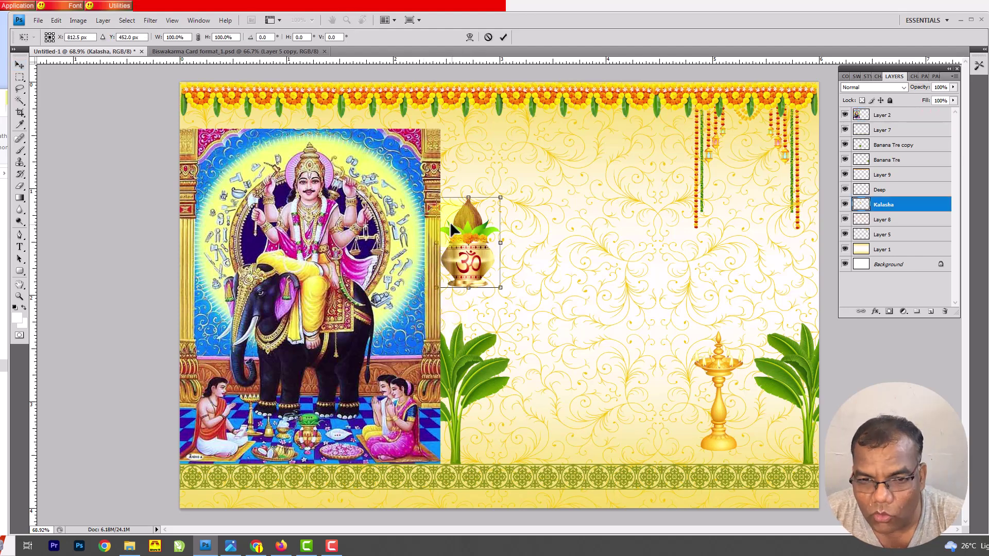
pyautogui.moveTo(439, 201)
pyautogui.mouseDown()
pyautogui.moveTo(458, 228)
pyautogui.moveTo(510, 427)
pyautogui.mouseUp()
pyautogui.press('Return')
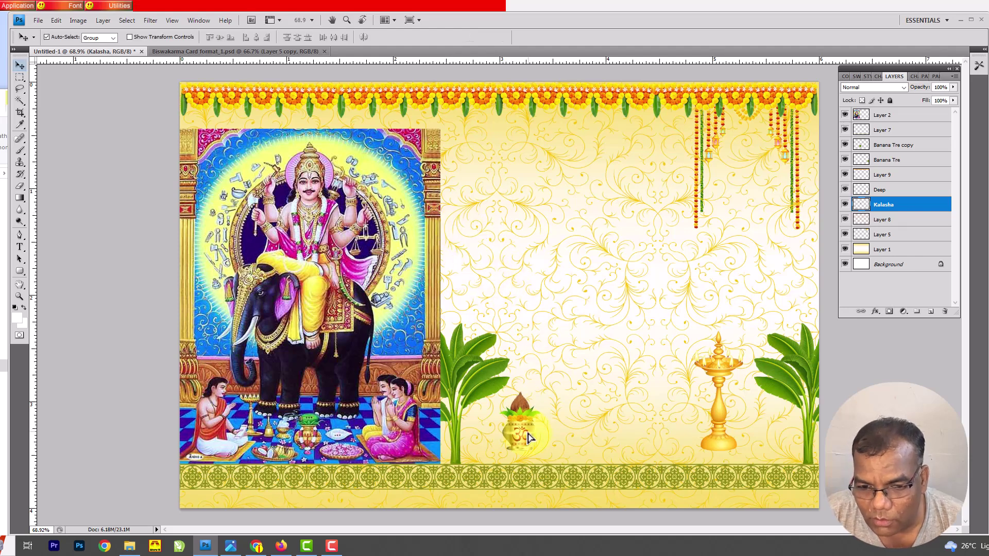
pyautogui.moveTo(723, 381); pyautogui.dragTo(657, 252)
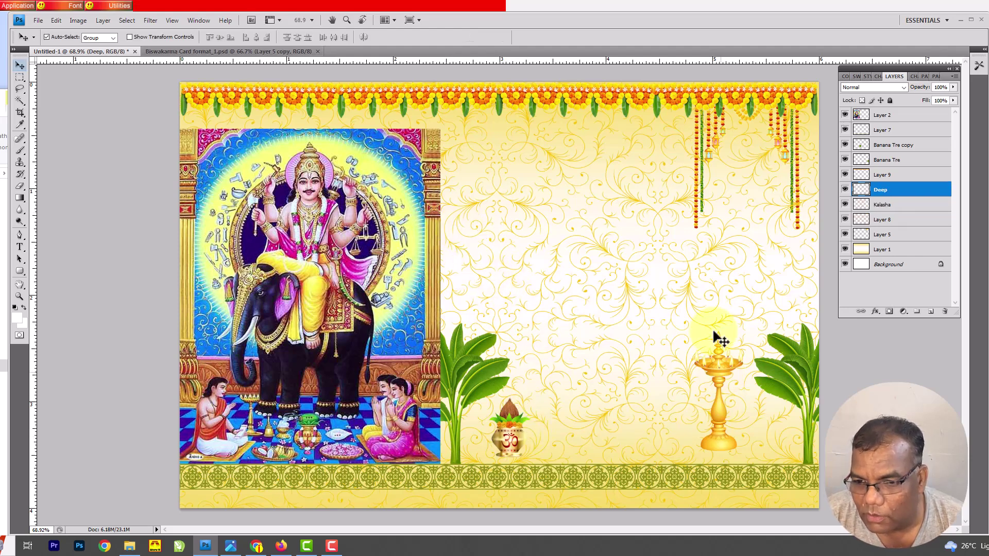
pyautogui.moveTo(515, 443); pyautogui.dragTo(761, 452)
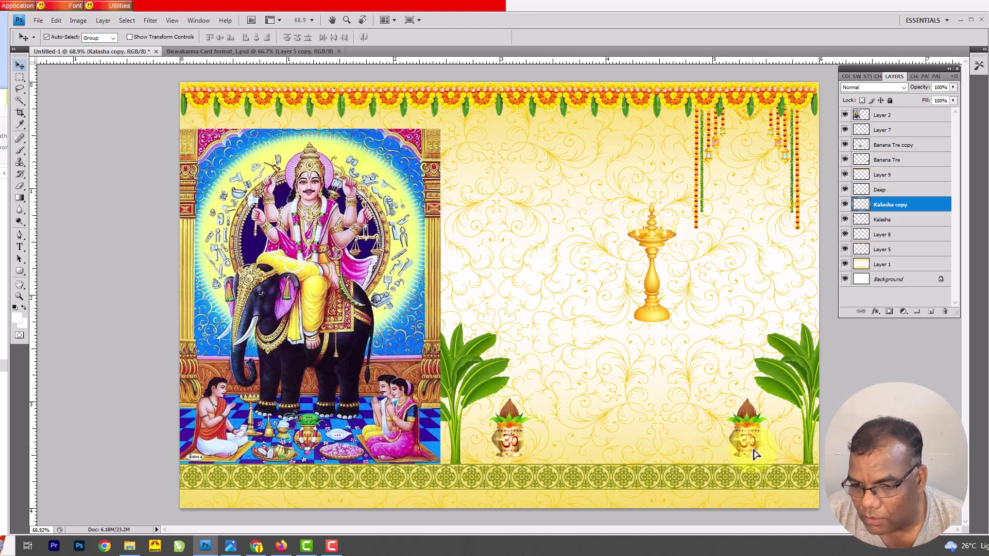
# Scale down Kalasha and Kalasha copy together
pyautogui.keyDown('shift'); pyautogui.click(521, 437); pyautogui.keyUp('shift')
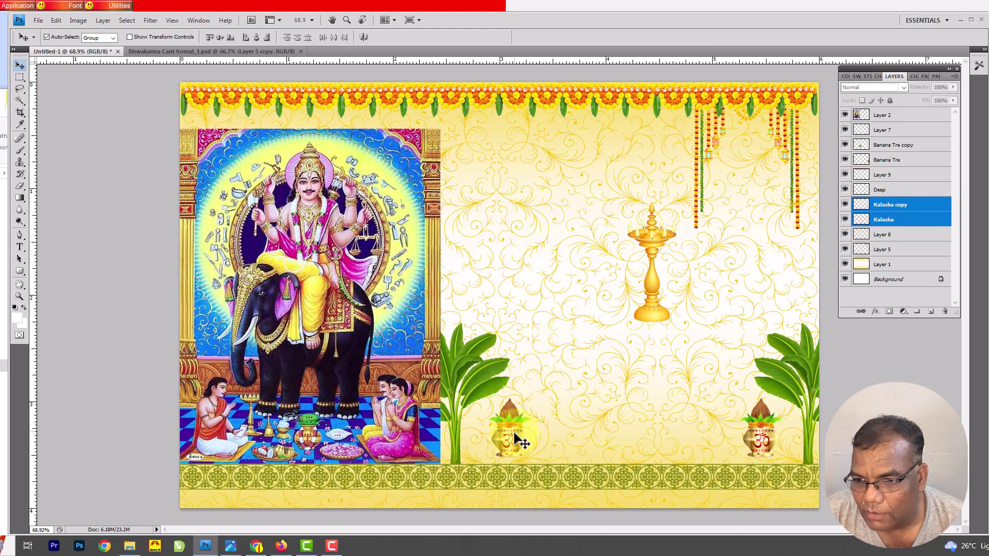
pyautogui.hotkey('ctrl', 't')
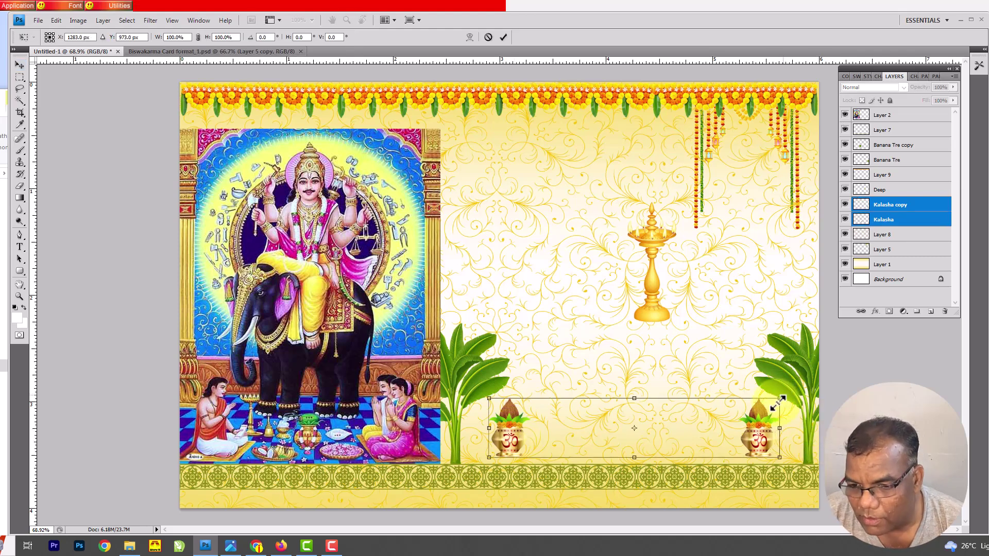
pyautogui.moveTo(783, 400); pyautogui.dragTo(726, 433)
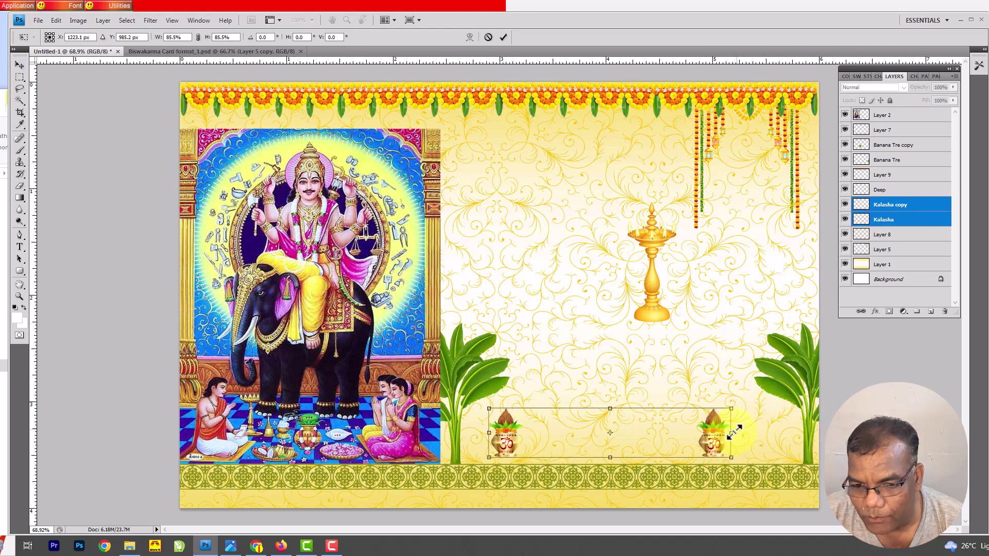
pyautogui.press('Return')
# Place each kalasha pot at its banana tree's base and compare with the reference card
pyautogui.click(762, 447)
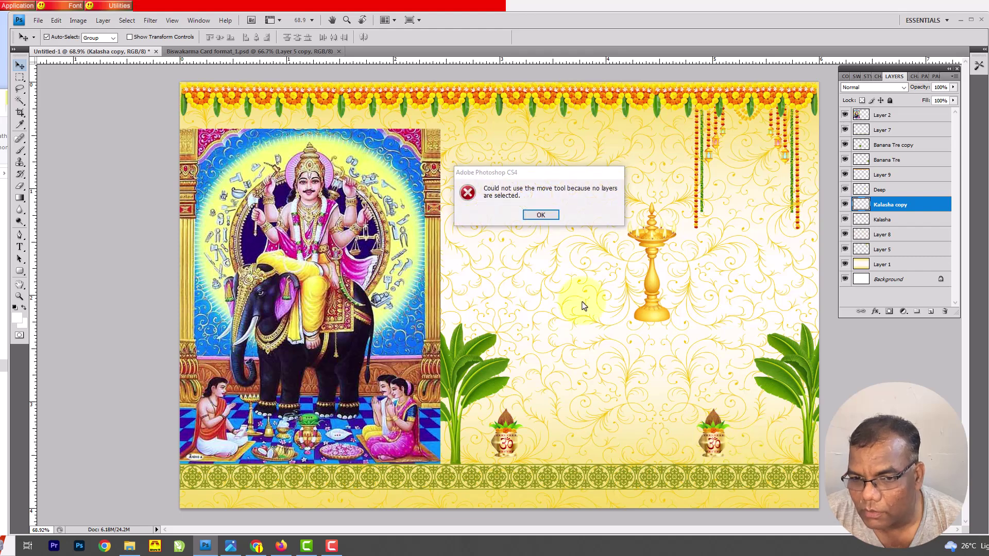
pyautogui.click(546, 214)
pyautogui.moveTo(713, 453); pyautogui.dragTo(773, 451)
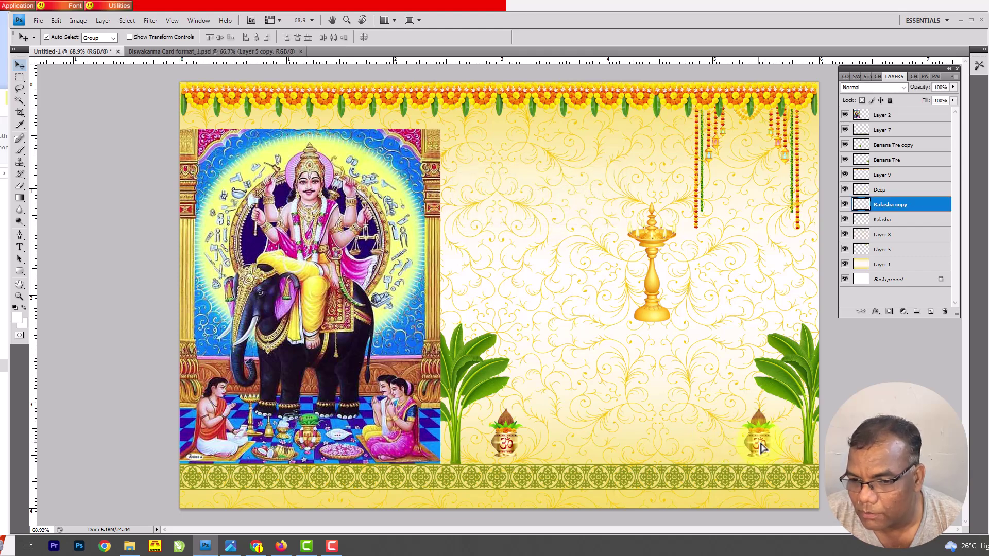
pyautogui.click(506, 446)
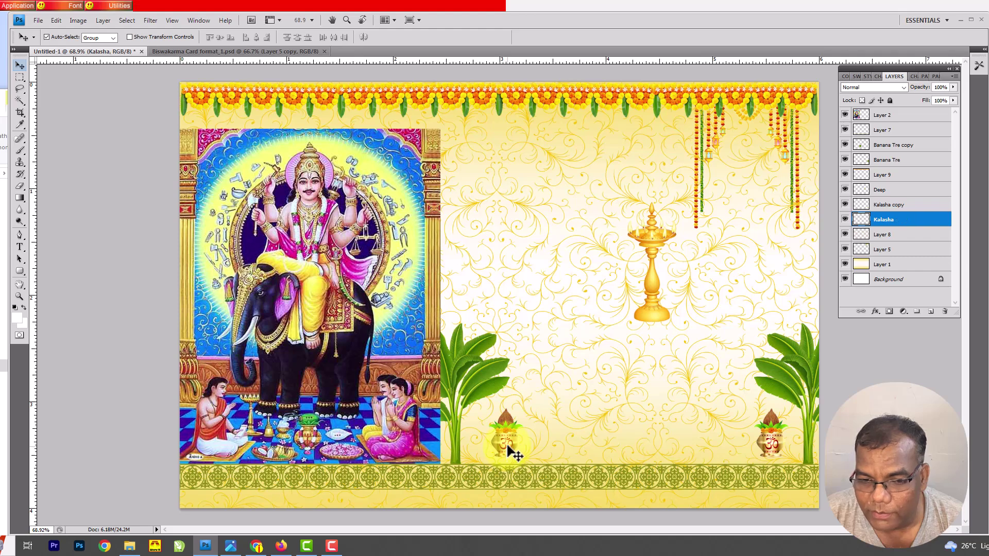
pyautogui.click(541, 214)
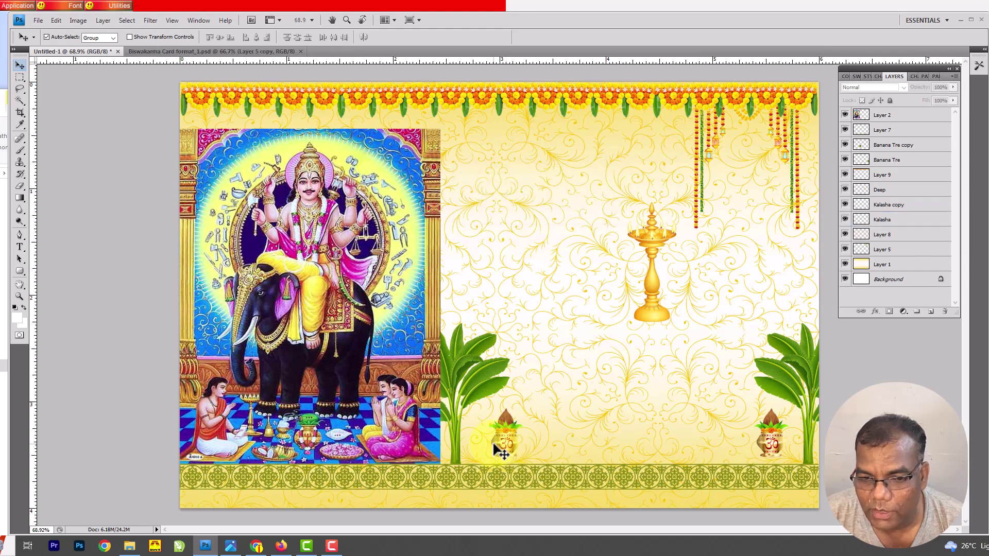
pyautogui.moveTo(504, 443); pyautogui.dragTo(491, 447)
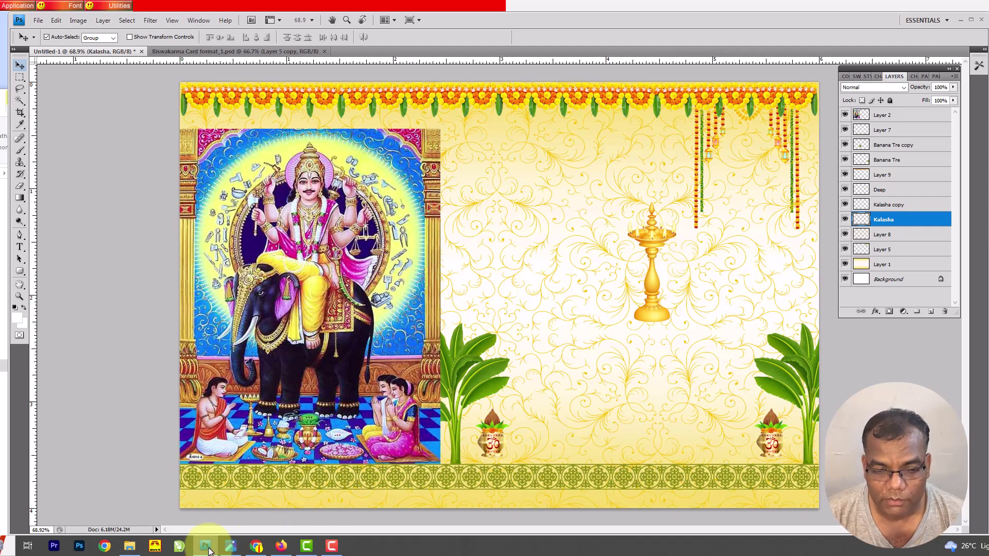
pyautogui.click(232, 547)
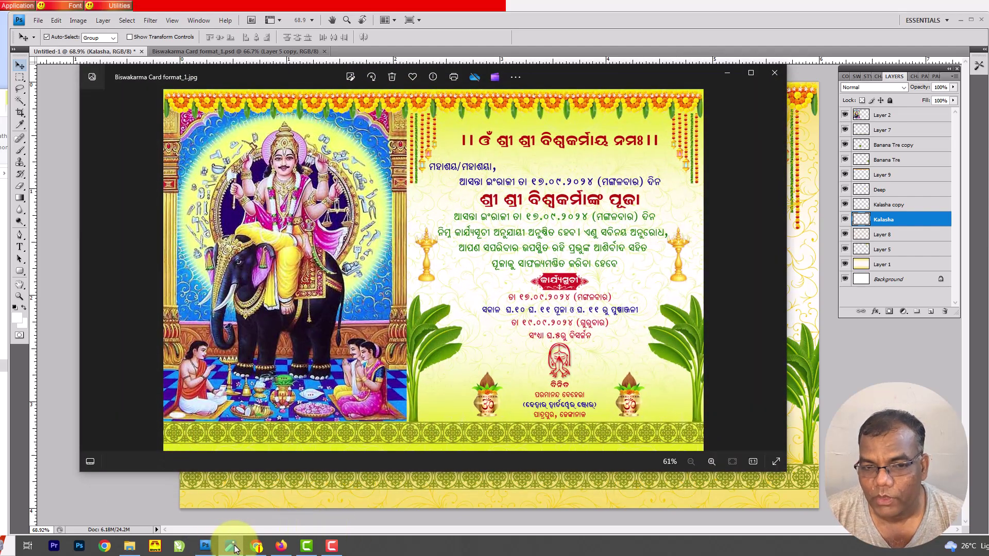
pyautogui.click(233, 547)
# Shrink the Deep oil lamp, move it above a banana tree, and select swirl Layer 8
pyautogui.click(655, 282)
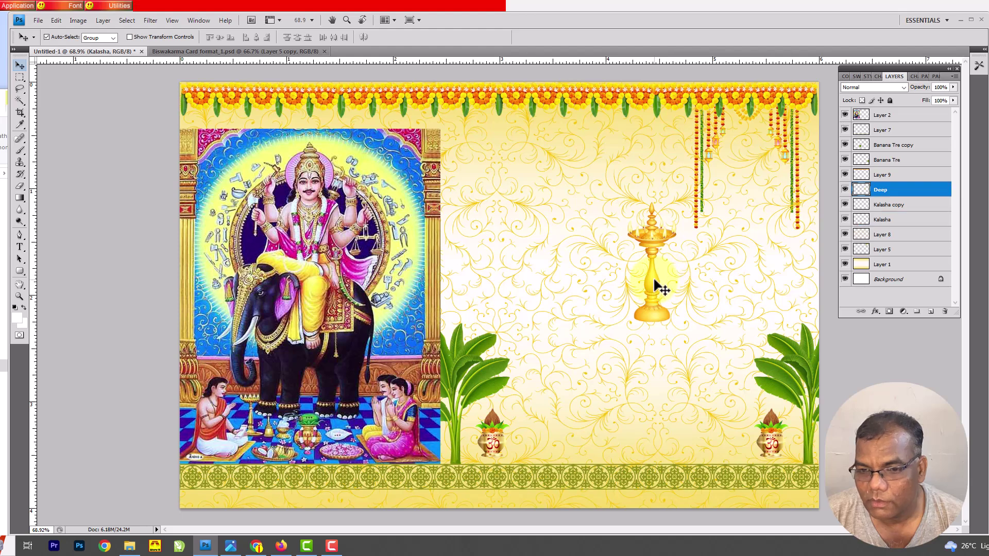
pyautogui.hotkey('ctrl', 't')
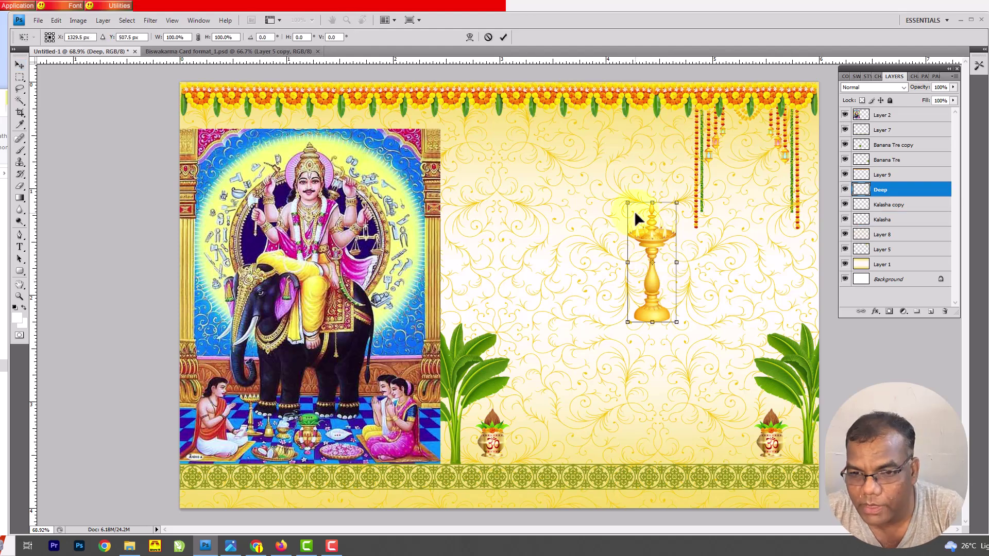
pyautogui.moveTo(624, 201); pyautogui.dragTo(644, 242)
pyautogui.press('Return')
pyautogui.moveTo(665, 304)
pyautogui.mouseDown()
pyautogui.moveTo(785, 293)
pyautogui.moveTo(531, 287)
pyautogui.moveTo(478, 297)
pyautogui.mouseUp()
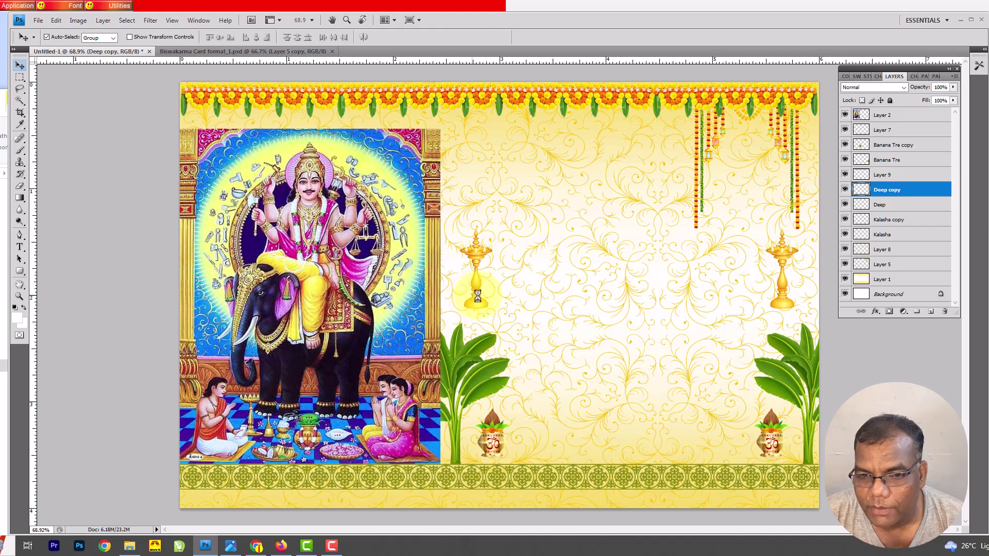
pyautogui.click(607, 253)
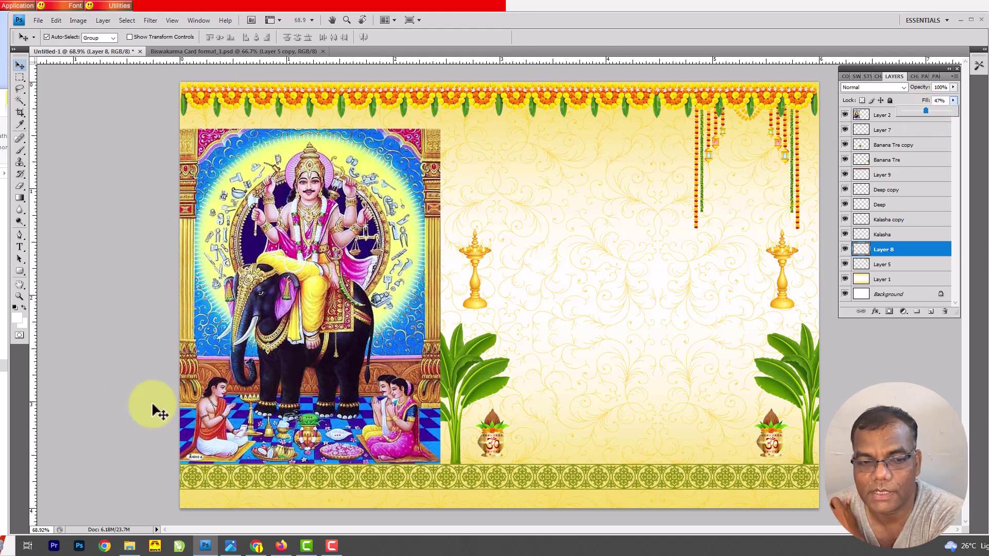
# Move the Layer 5 garland to the card centre and delete its left part
pyautogui.click(123, 355)
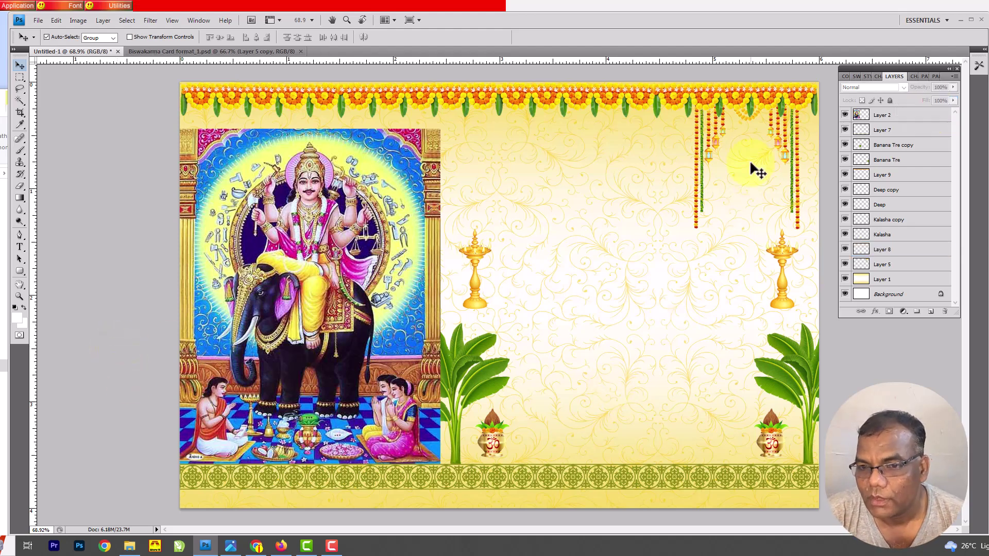
pyautogui.moveTo(780, 148); pyautogui.dragTo(648, 229)
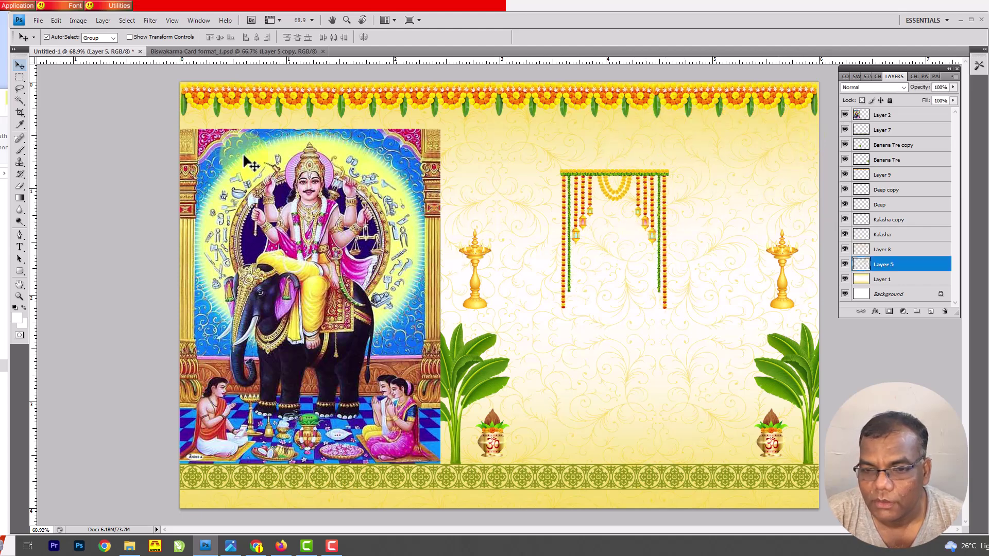
pyautogui.click(21, 79)
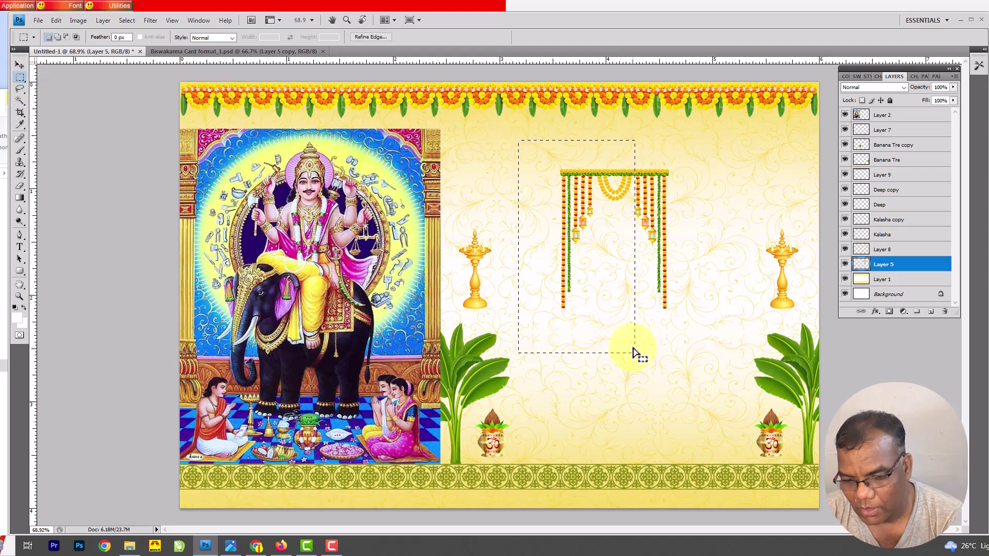
pyautogui.press('Delete')
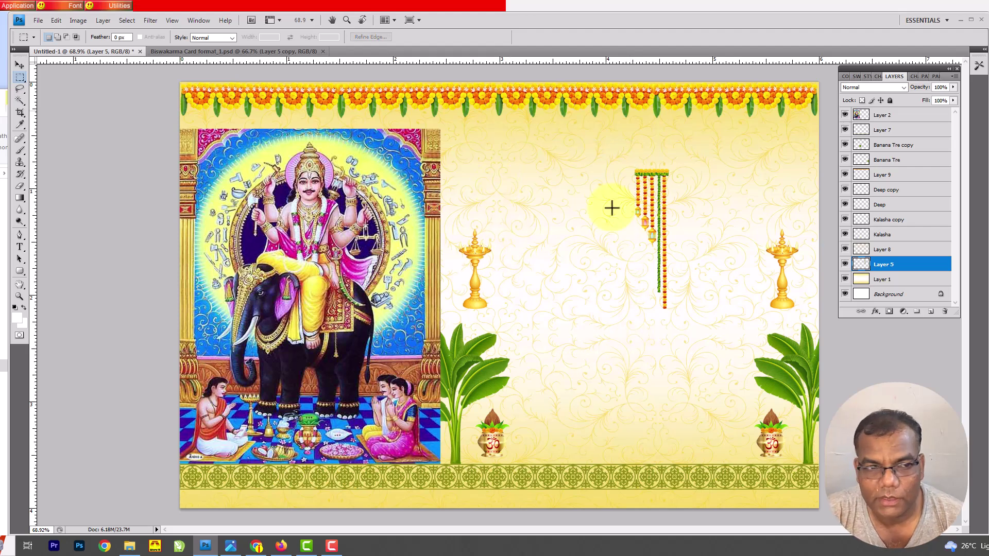
pyautogui.press('v')
# Shrink the Layer 5 garland and move it to the top-right corner
pyautogui.click(657, 178)
pyautogui.hotkey('ctrl', 't')
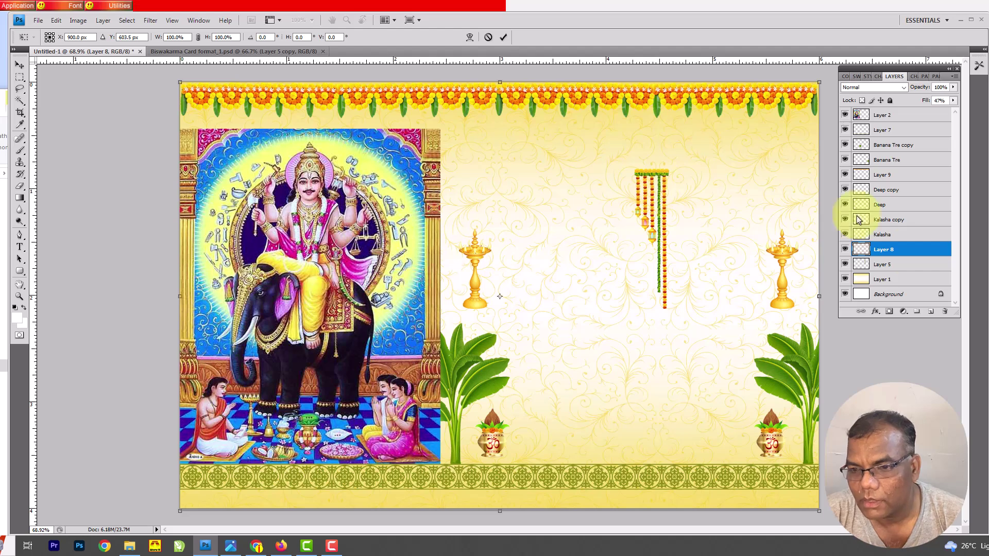
pyautogui.press('Return')
pyautogui.click(664, 179)
pyautogui.hotkey('ctrl', 't')
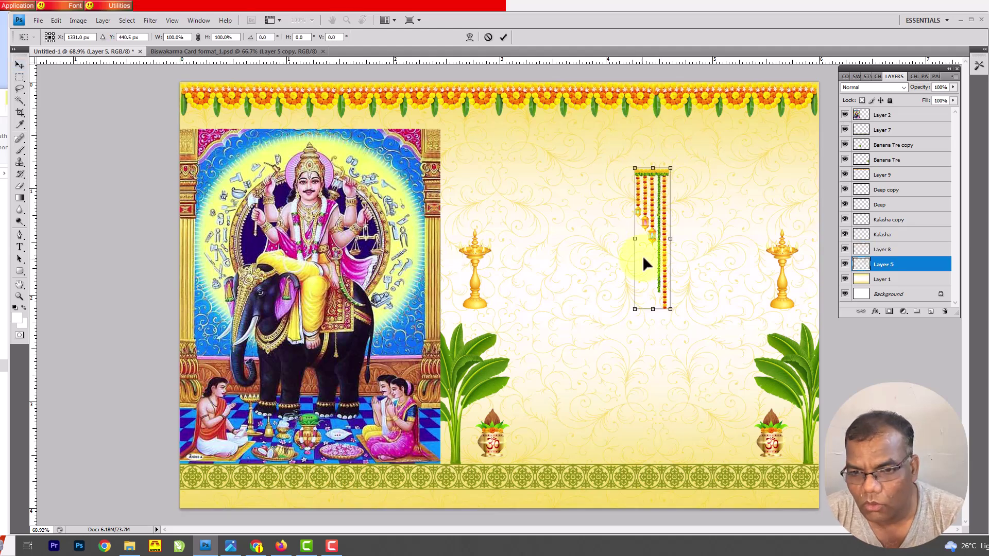
pyautogui.moveTo(638, 307); pyautogui.dragTo(646, 265)
pyautogui.press('Return')
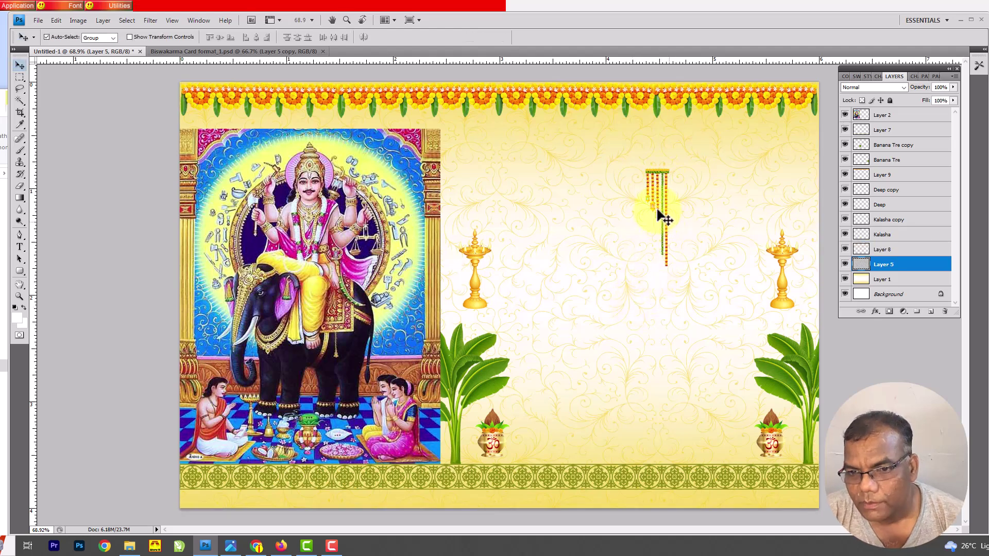
pyautogui.moveTo(653, 208)
pyautogui.mouseDown()
pyautogui.moveTo(797, 152)
pyautogui.moveTo(466, 171)
pyautogui.mouseUp()
# Enlarge the deity image (Layer 9) and bring it to the top of the stack
pyautogui.click(286, 139)
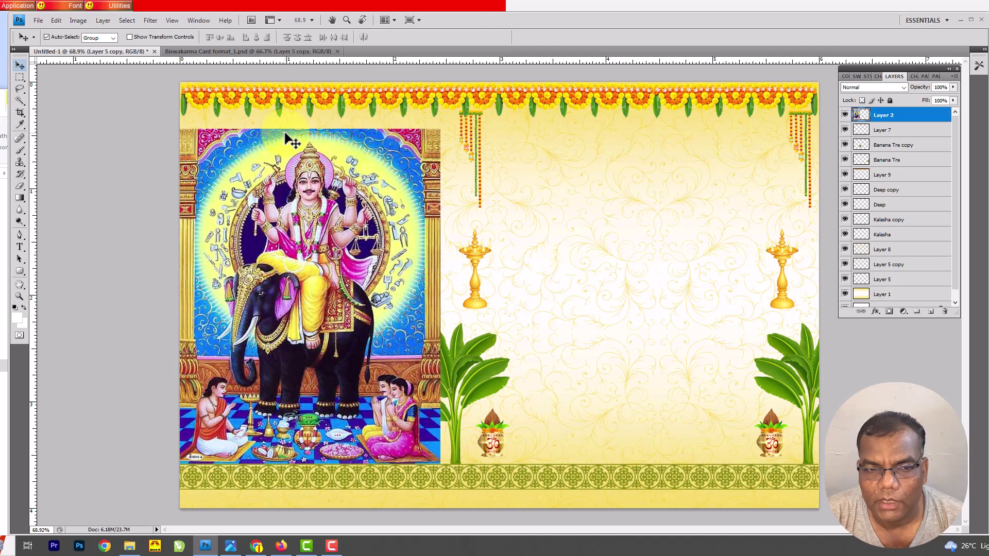
pyautogui.hotkey('ctrl', 't')
pyautogui.moveTo(441, 129); pyautogui.dragTo(452, 113)
pyautogui.click(394, 105)
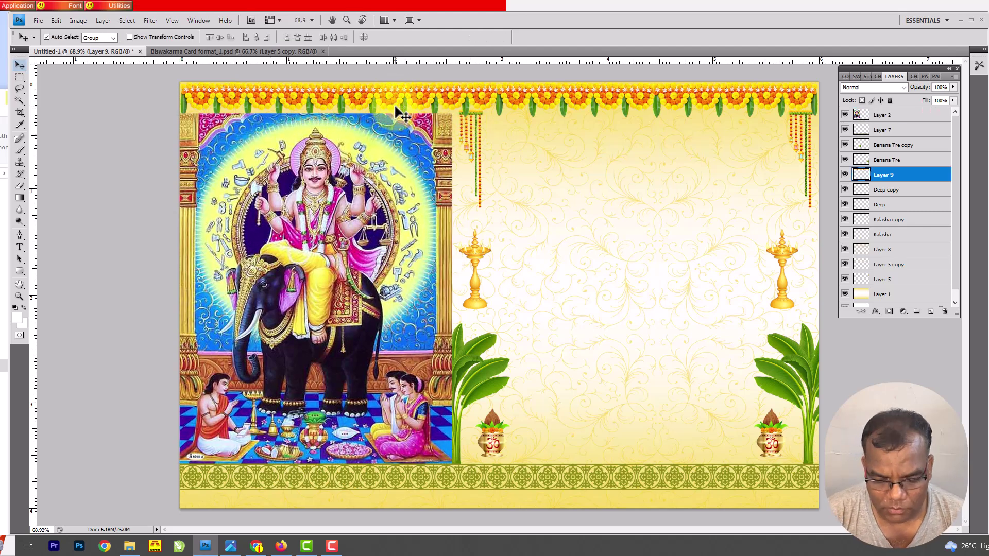
pyautogui.hotkey('ctrl', 'shift', ']')
# Flip the Layer 5 copy garland horizontally, bring it to front, and nudge it left
pyautogui.click(479, 120)
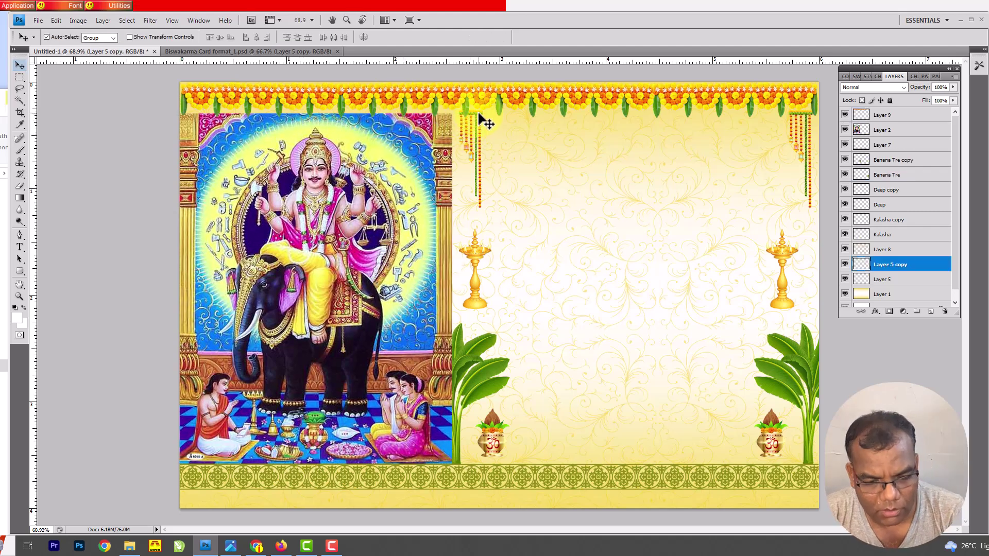
pyautogui.hotkey('ctrl', 't')
pyautogui.rightClick(476, 112)
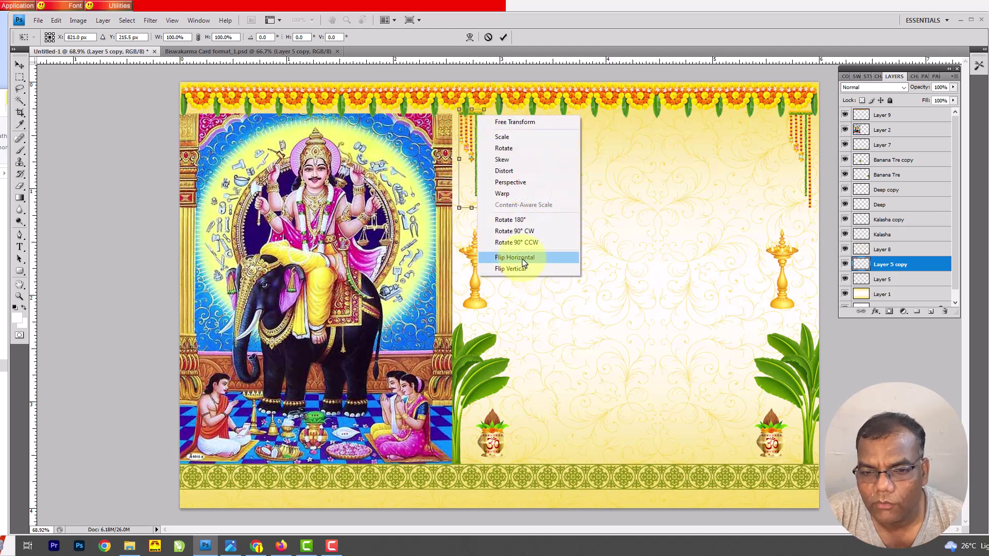
pyautogui.click(516, 257)
pyautogui.press('Return')
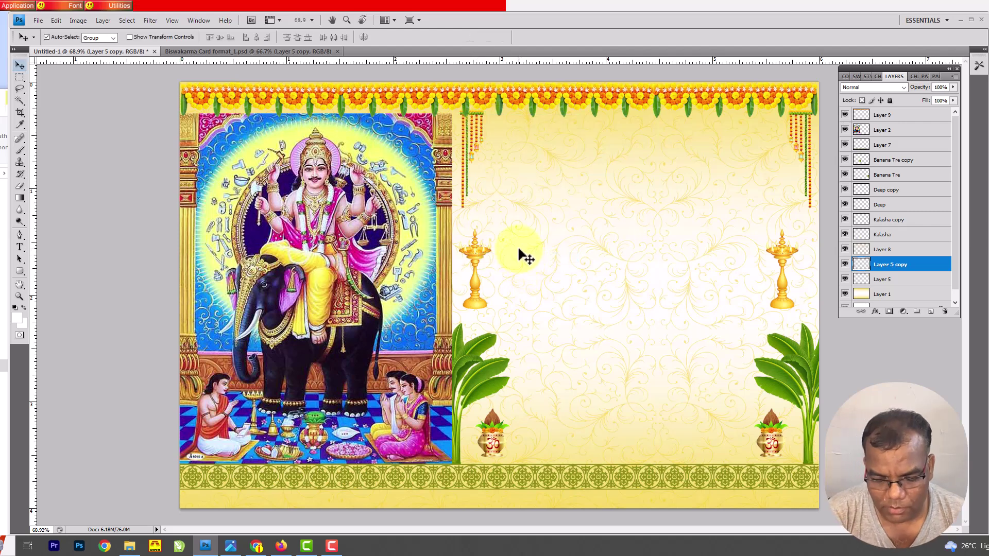
pyautogui.hotkey('ctrl', 'shift', ']')
pyautogui.hotkey('shift', 'Left')
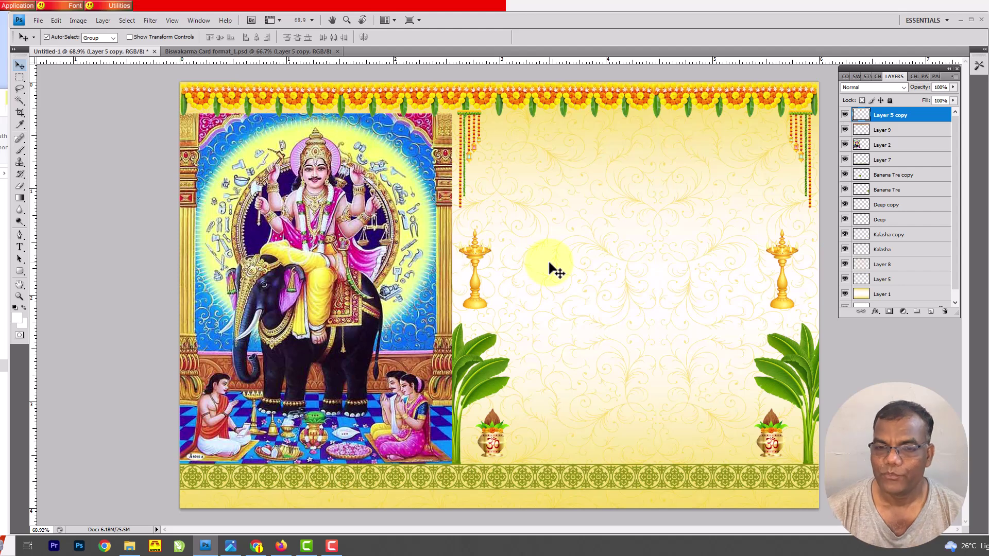